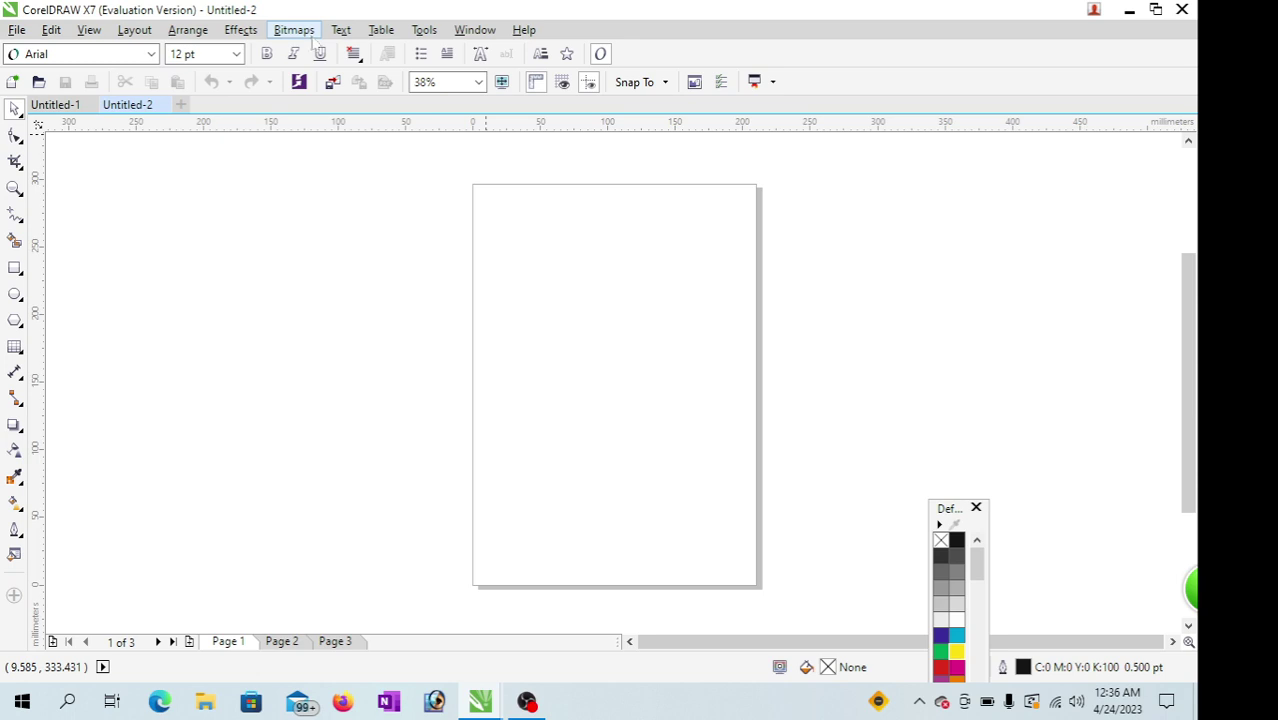
click(383, 38)
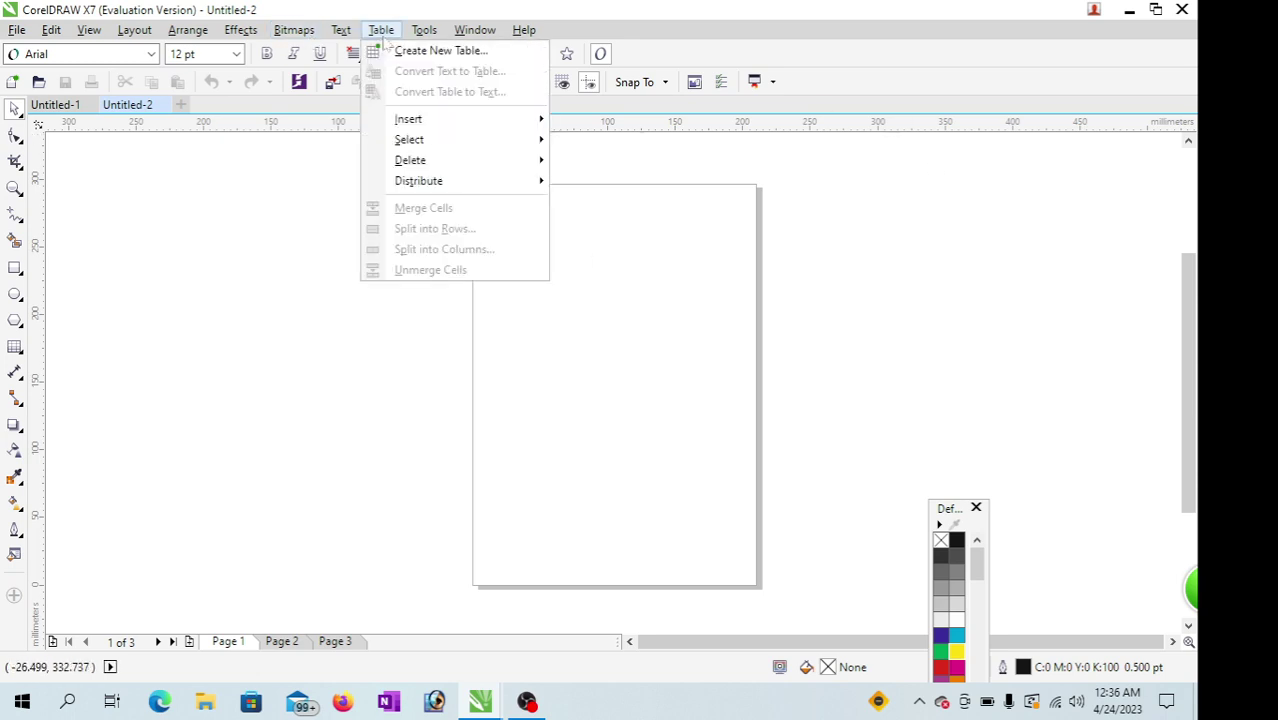
mouse_move(341, 30)
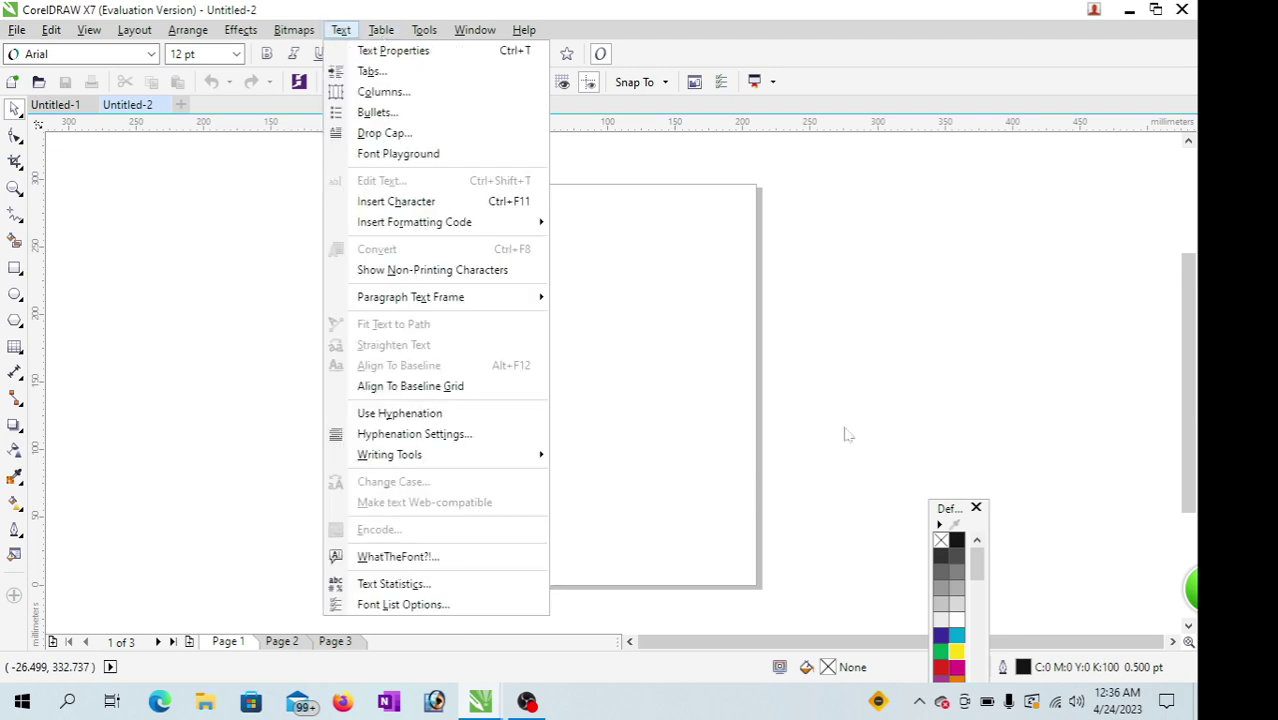
click(650, 320)
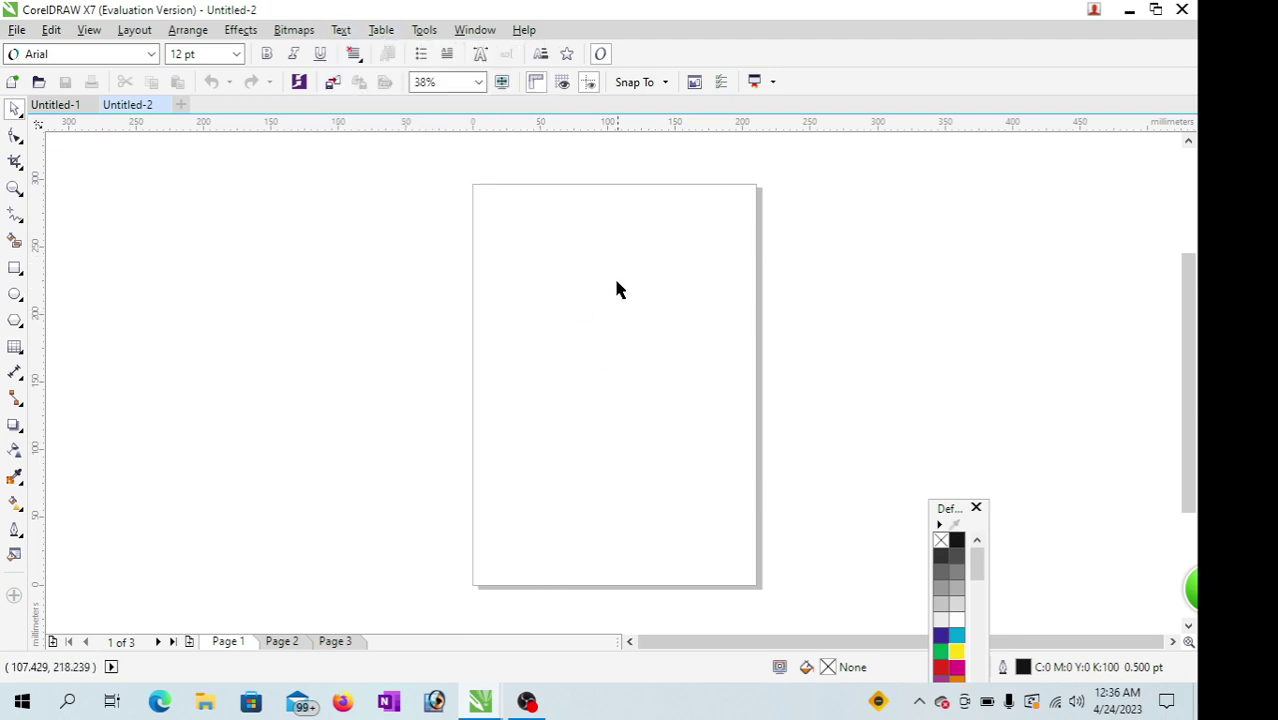
Step: Create a new table with 5 rows and 4 columns, 100 mm high and 75 mm wide
click(381, 30)
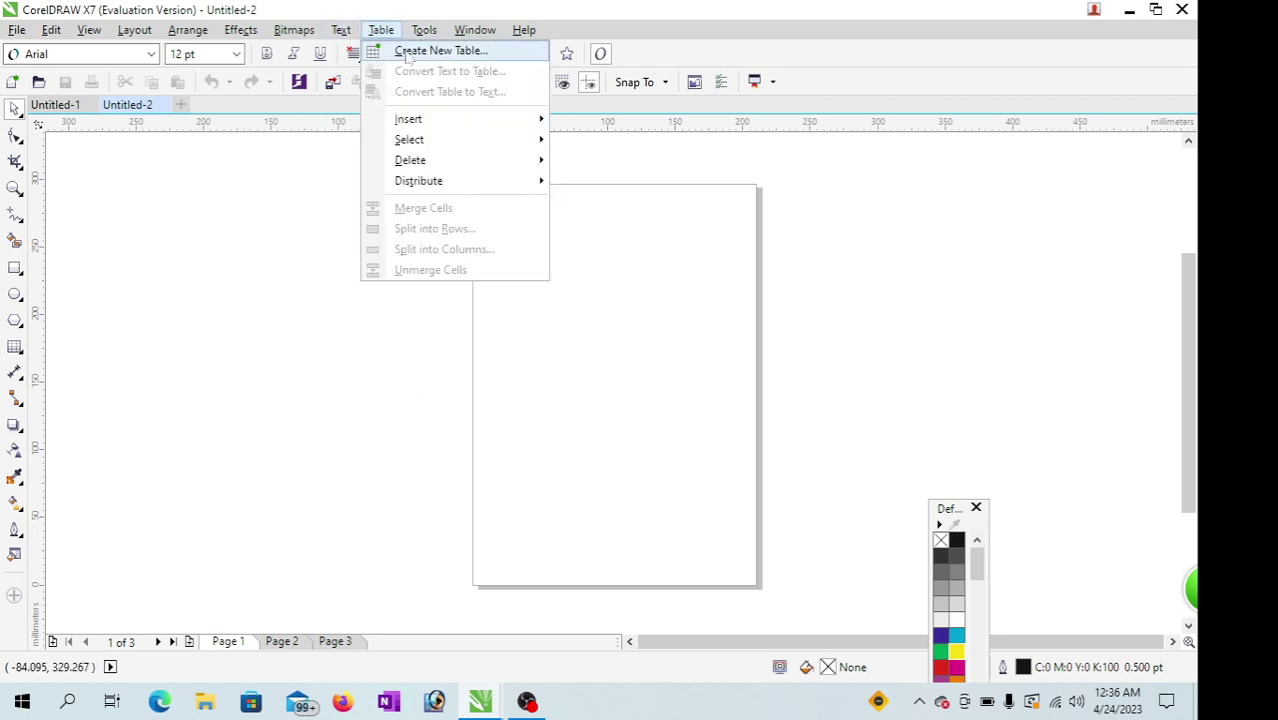
click(440, 51)
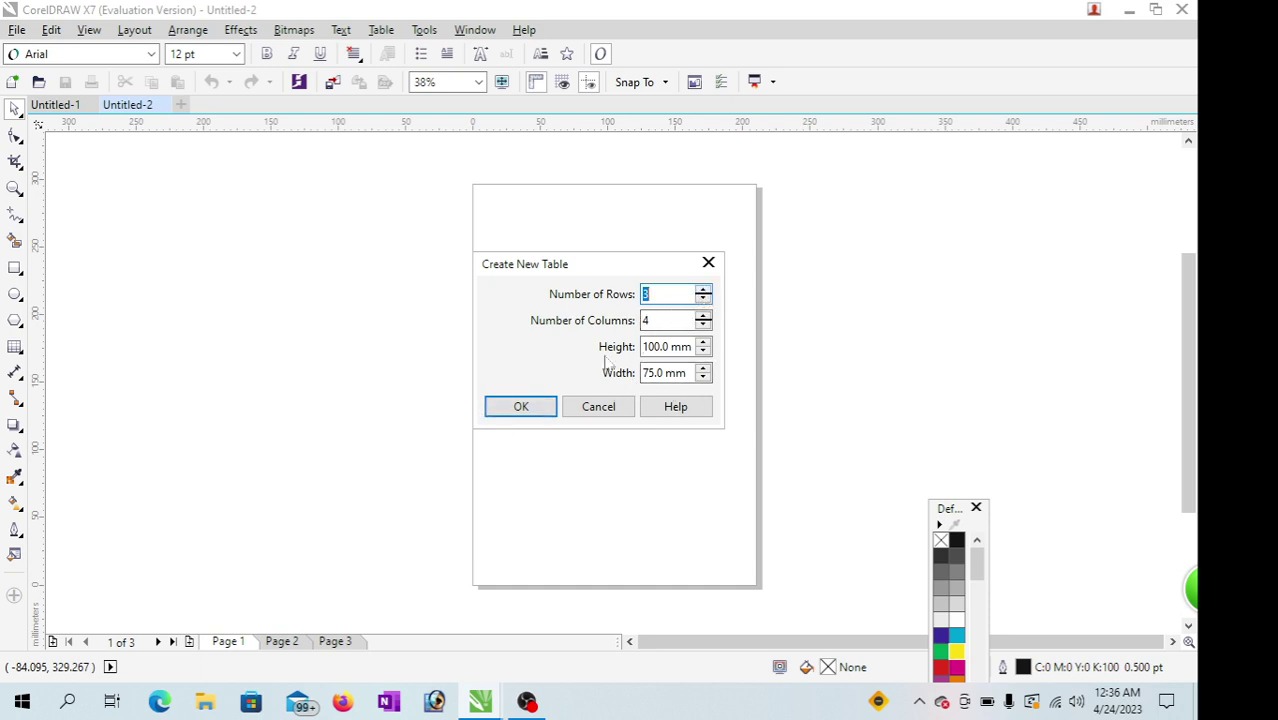
click(704, 290)
click(512, 407)
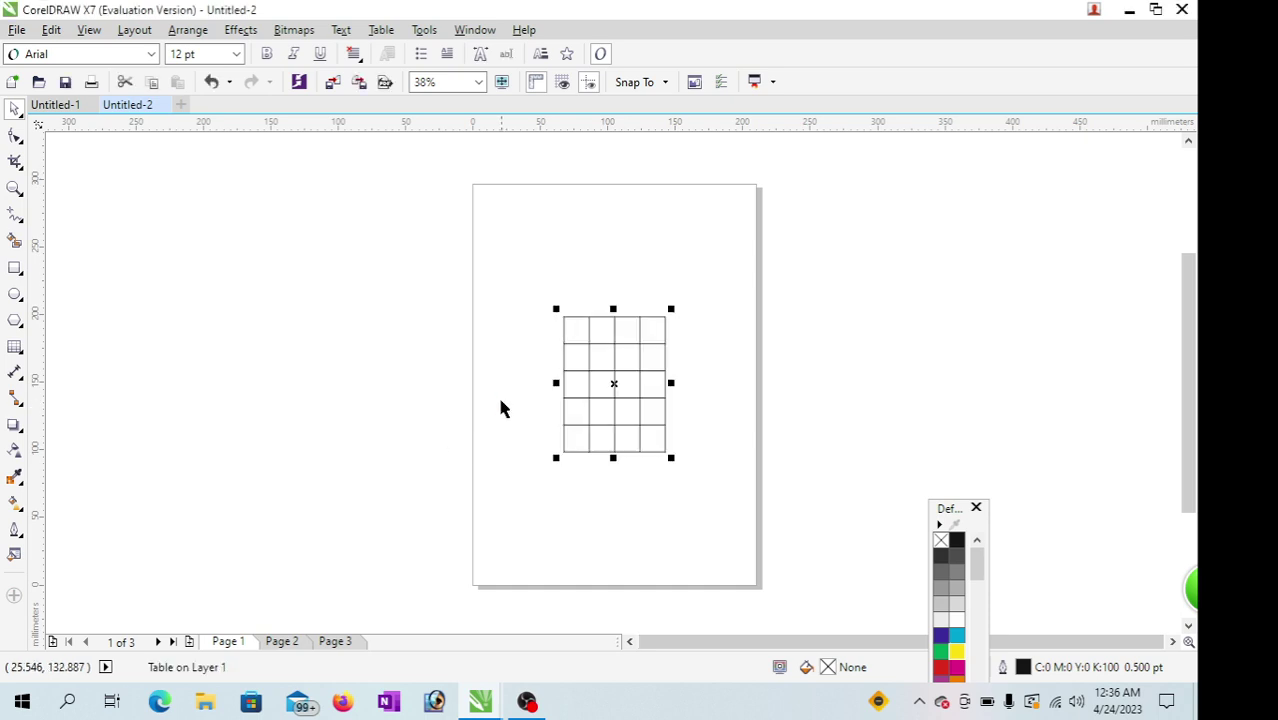
Step: Stretch the table much wider and somewhat taller, and place it across the page's left edge
drag(625, 365, 596, 341)
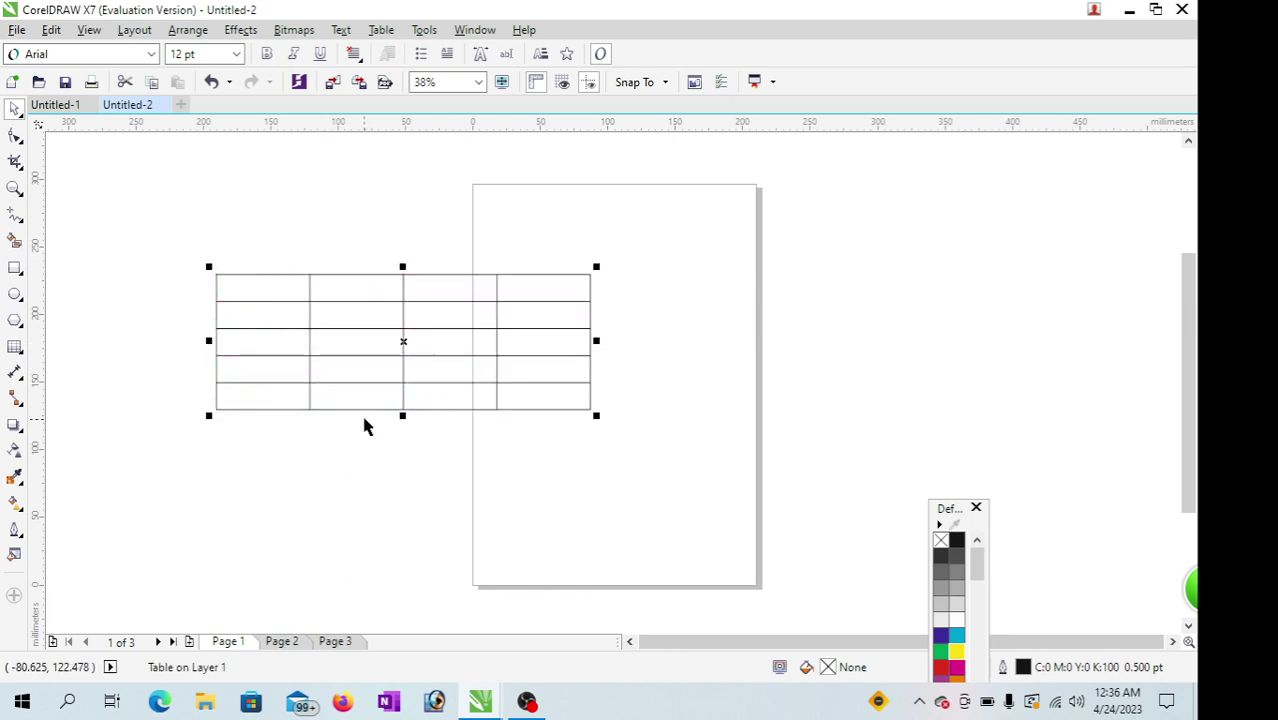
drag(402, 415, 403, 477)
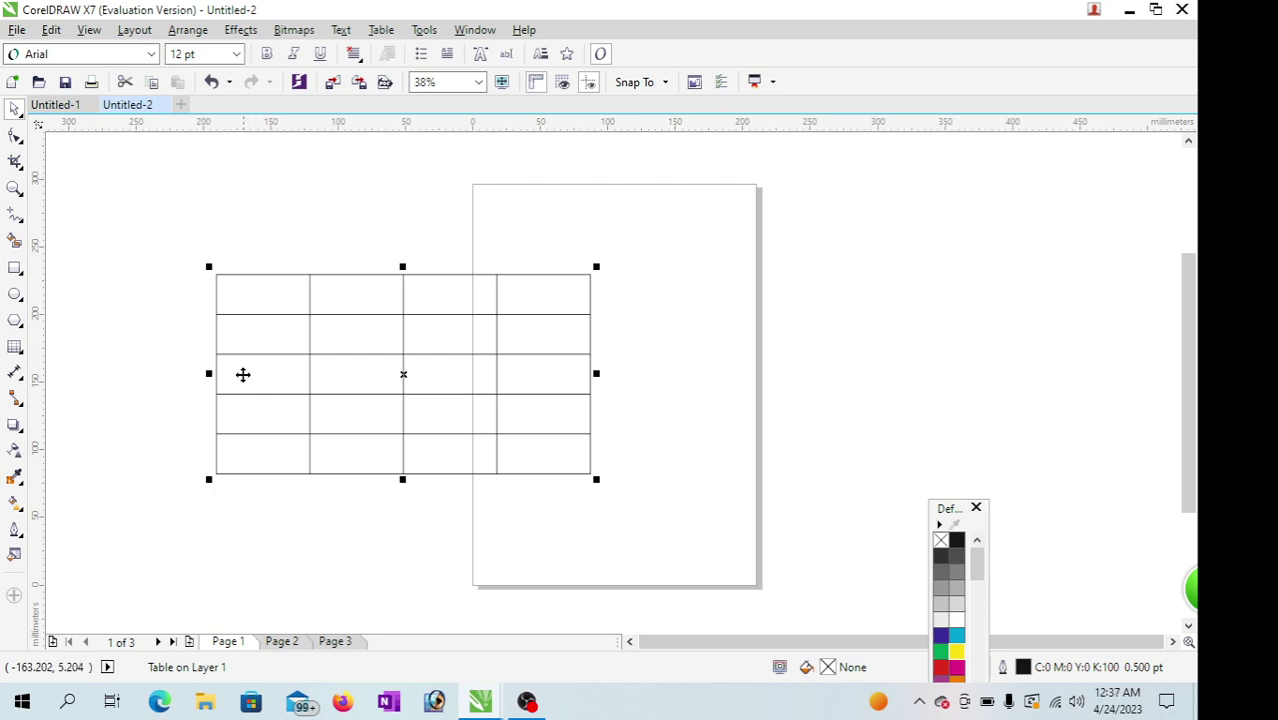
mouse_move(258, 279)
mouse_down()
mouse_move(257, 386)
mouse_move(257, 277)
mouse_move(250, 300)
mouse_up()
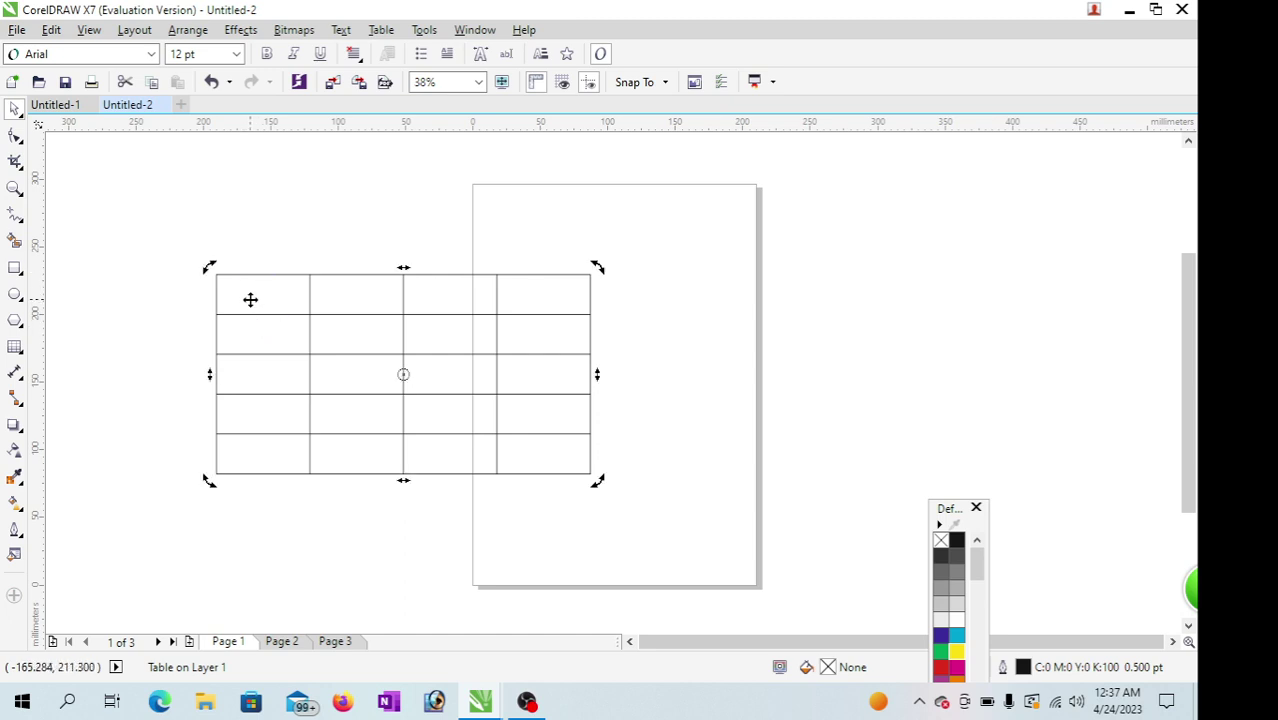
click(250, 300)
click(379, 306)
drag(379, 305, 370, 292)
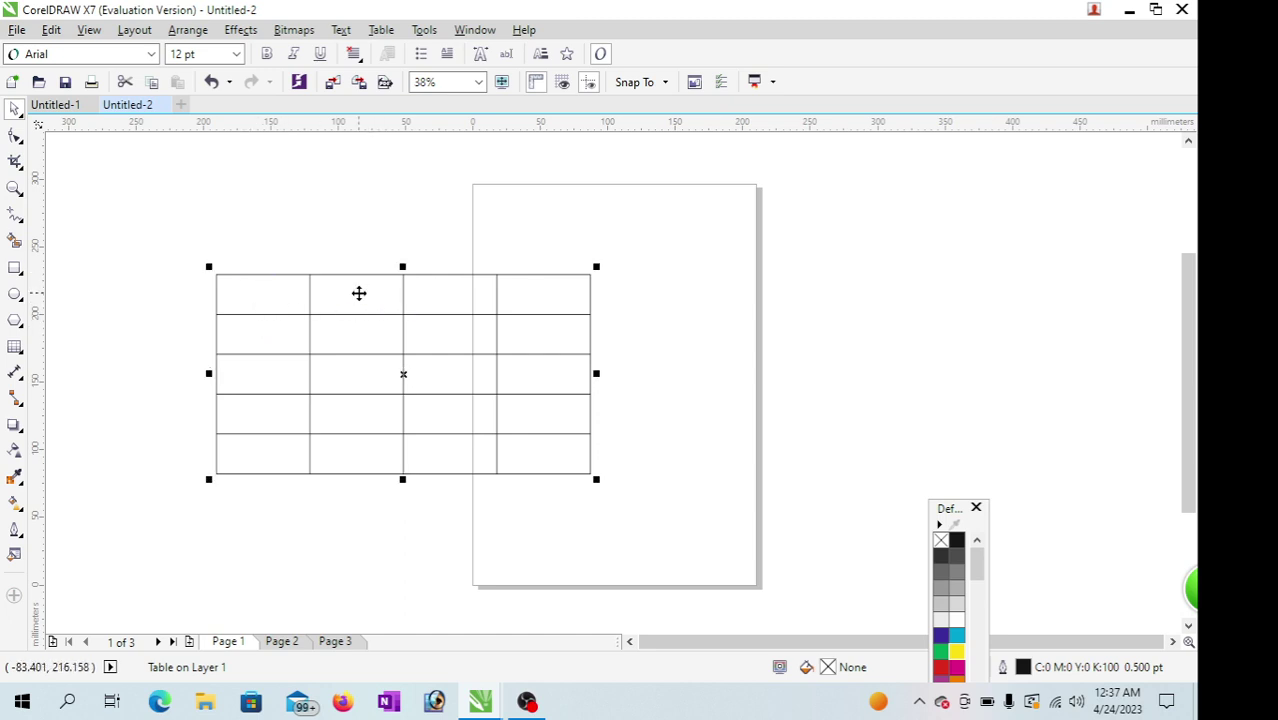
click(251, 288)
mouse_move(257, 308)
mouse_down()
mouse_move(260, 297)
mouse_move(271, 379)
mouse_move(277, 314)
mouse_up()
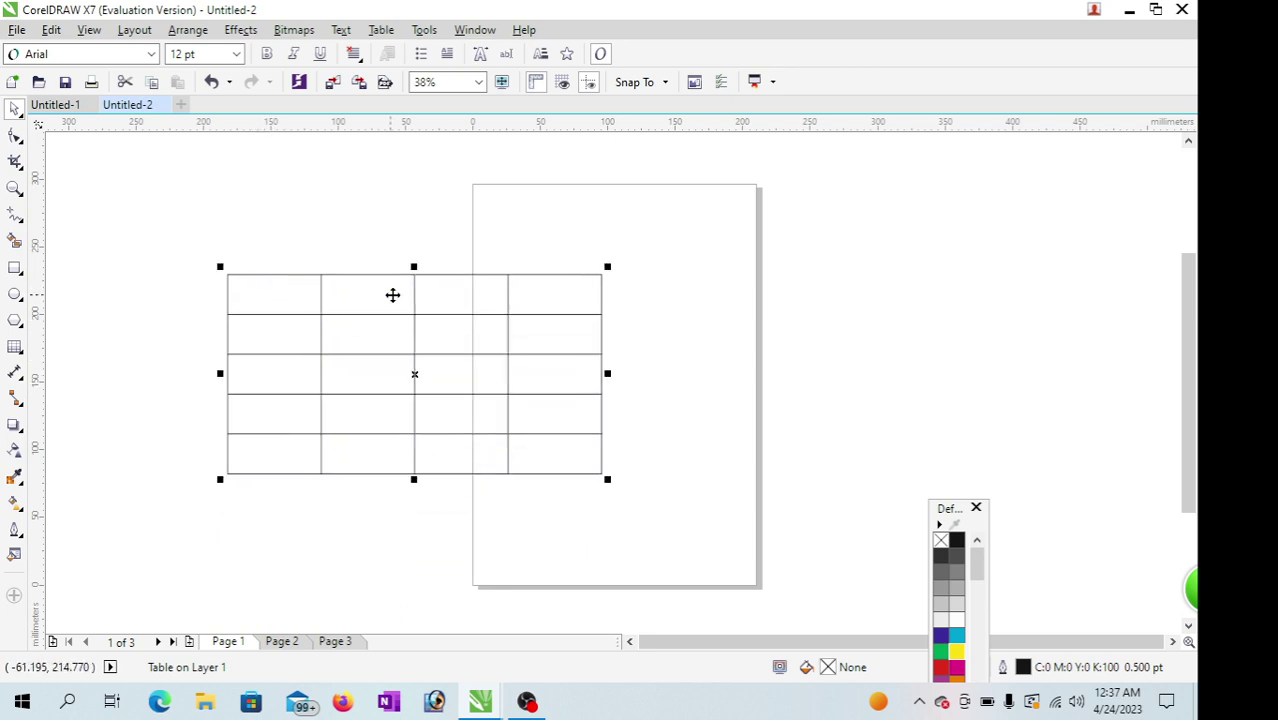
click(352, 300)
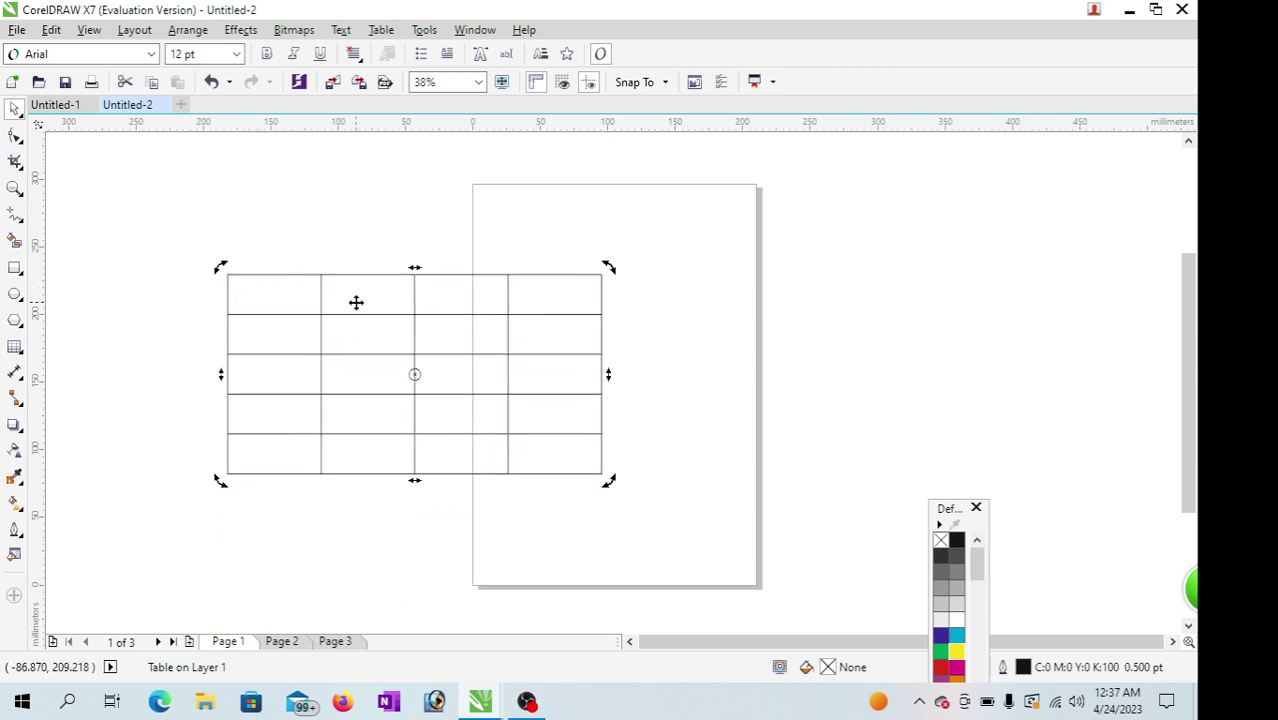
click(290, 343)
Step: Try selecting the cells of the table's first column and those of its first row
double_click(240, 293)
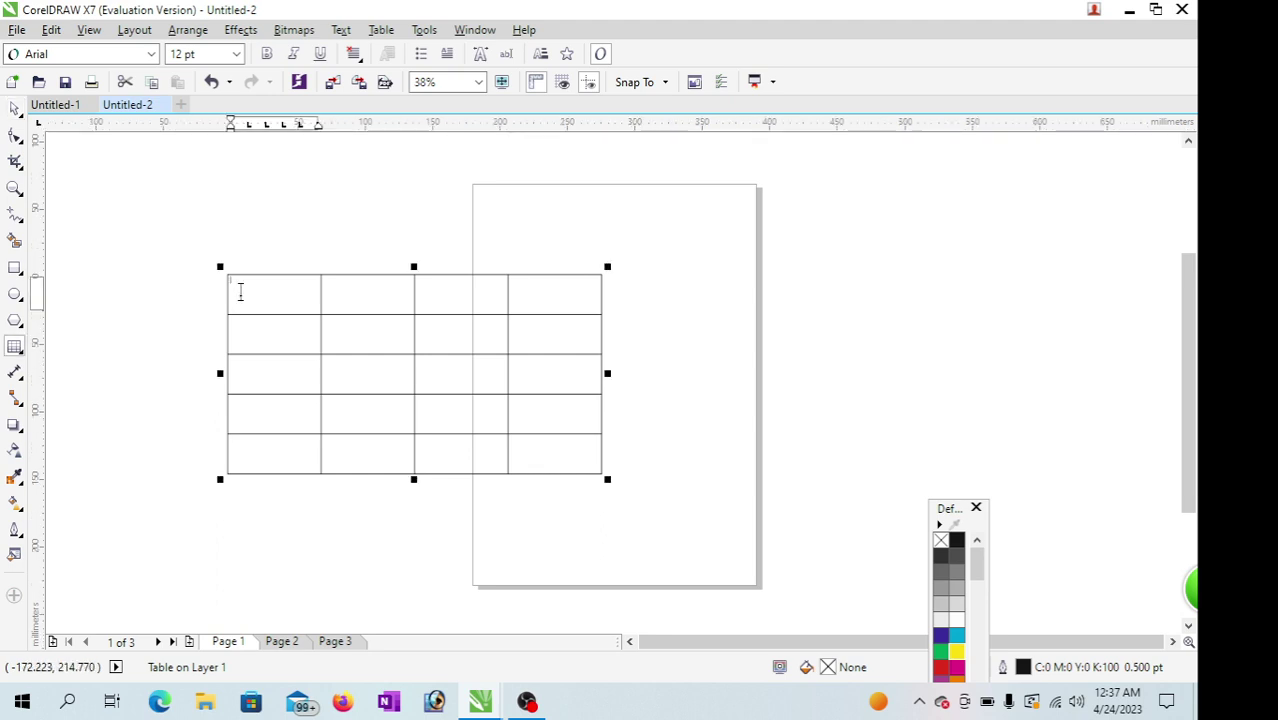
drag(249, 309, 248, 451)
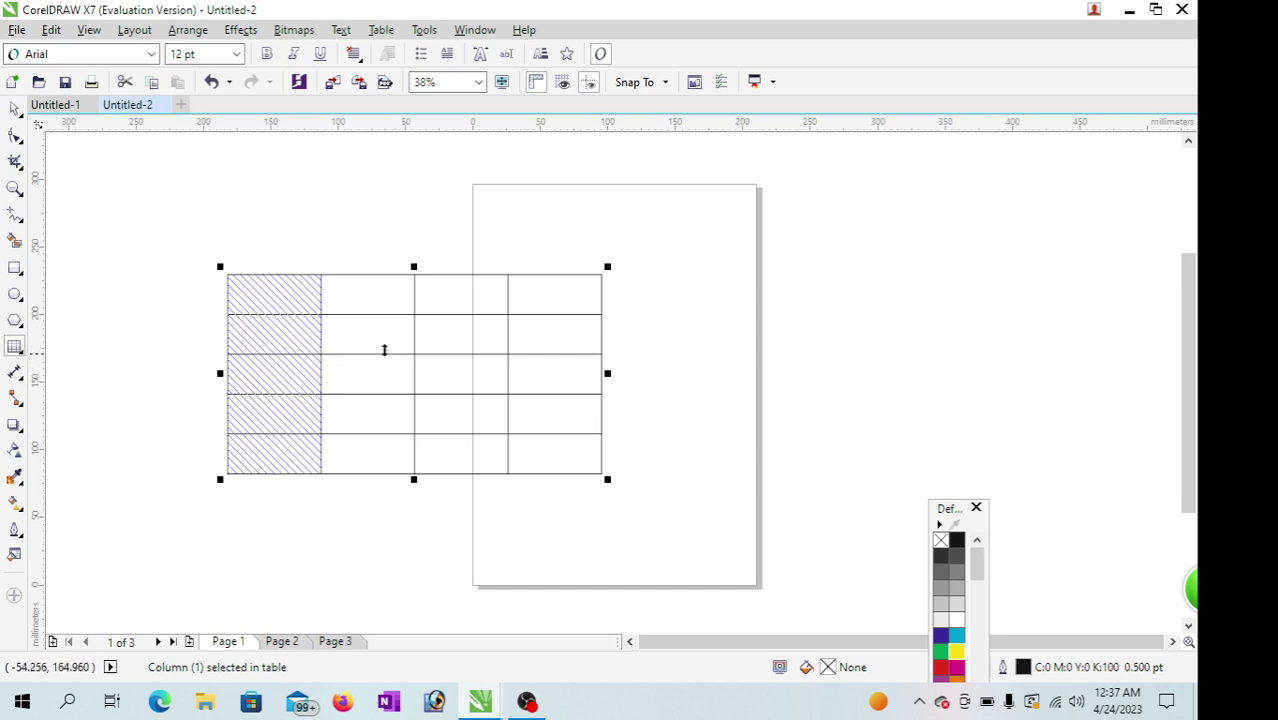
click(248, 305)
drag(316, 315, 562, 308)
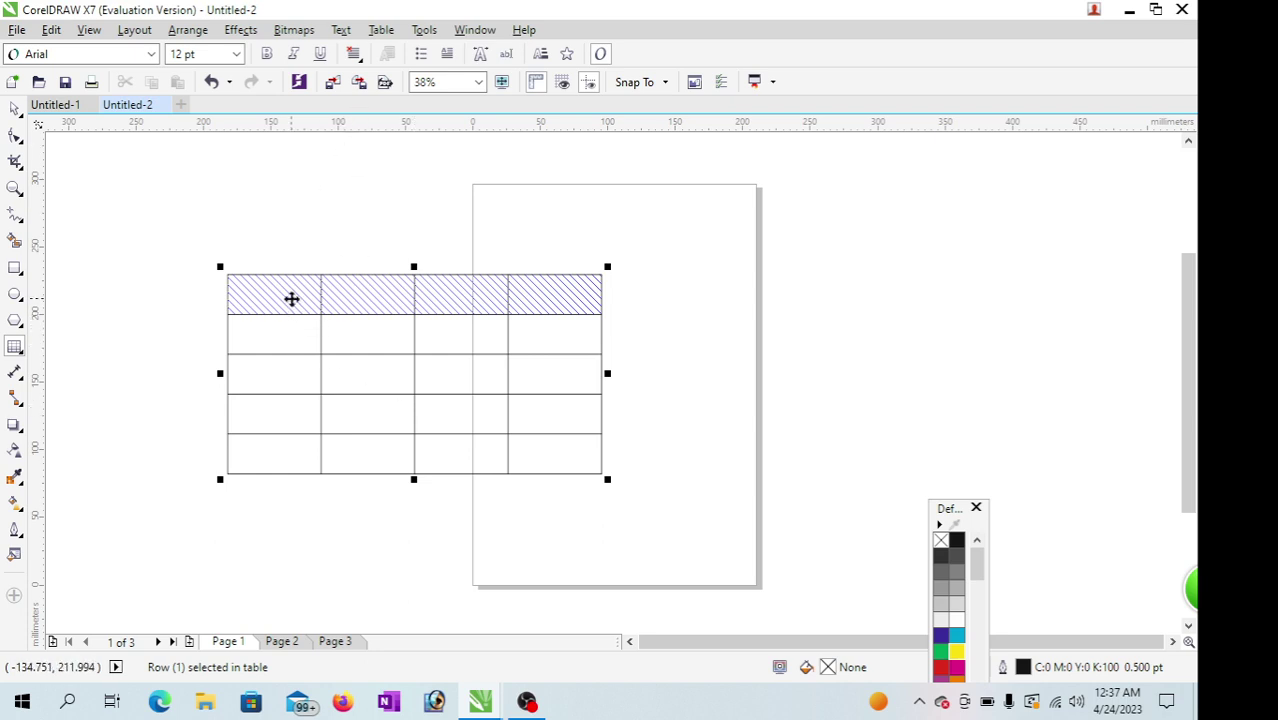
click(291, 298)
click(380, 30)
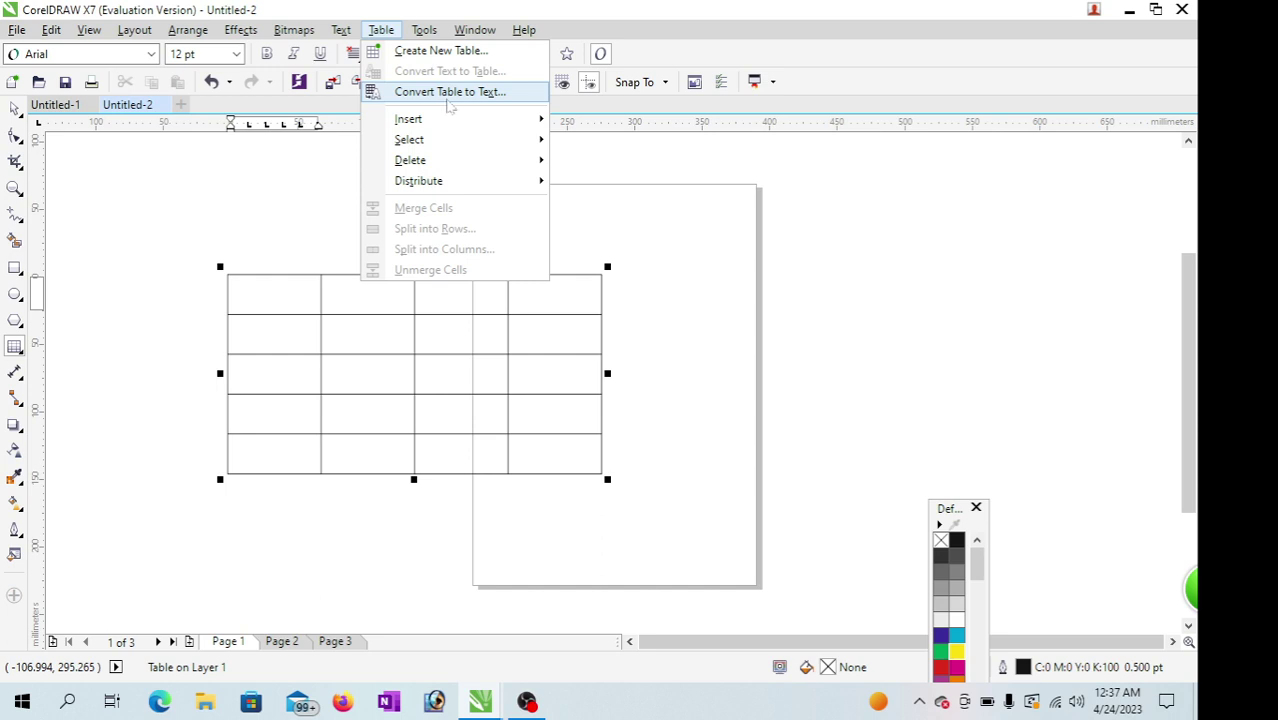
click(282, 298)
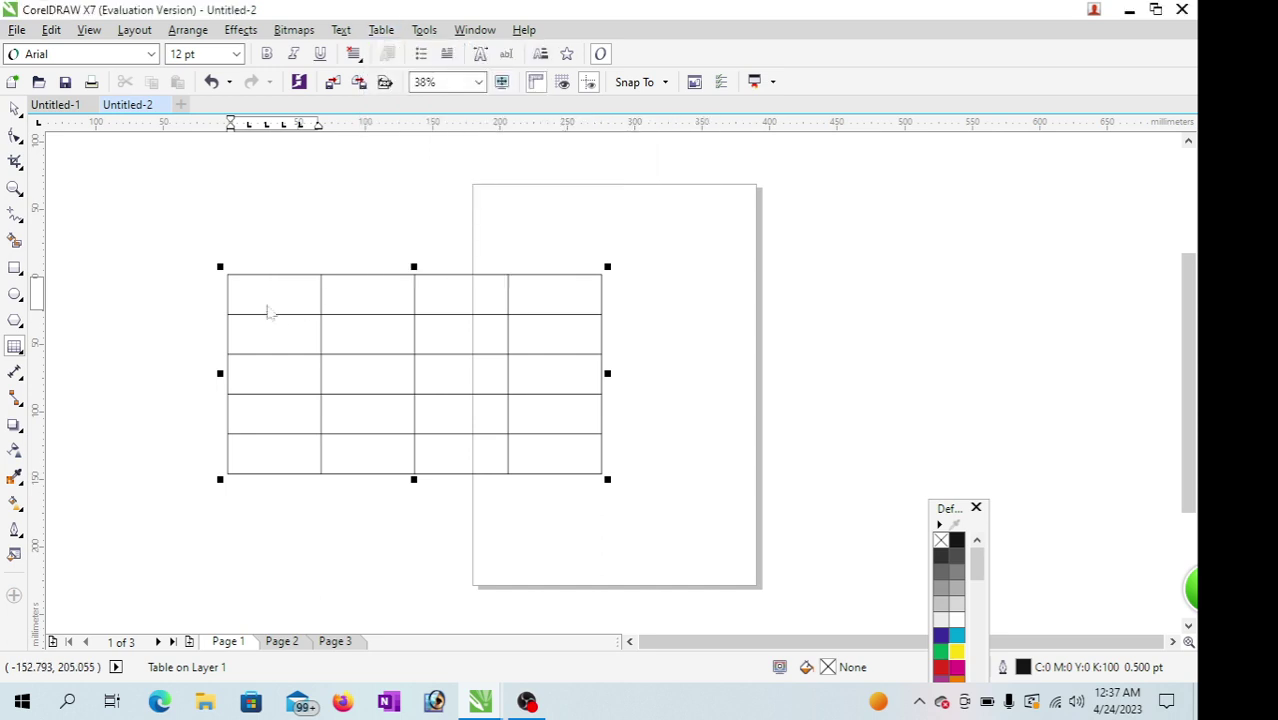
Step: Fill the five cells of the table's first column, from top to bottom, with the numbers 1 to 5
click(267, 300)
key(Escape)
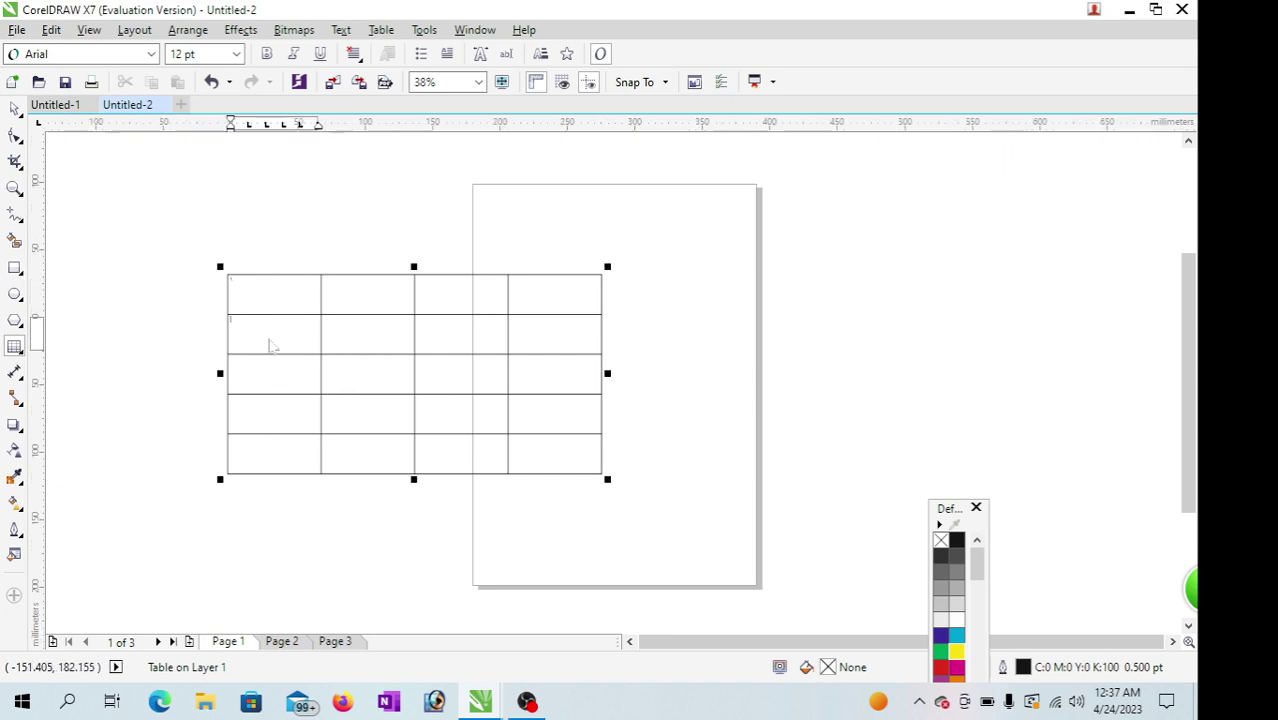
click(268, 336)
text(2)
key(Escape)
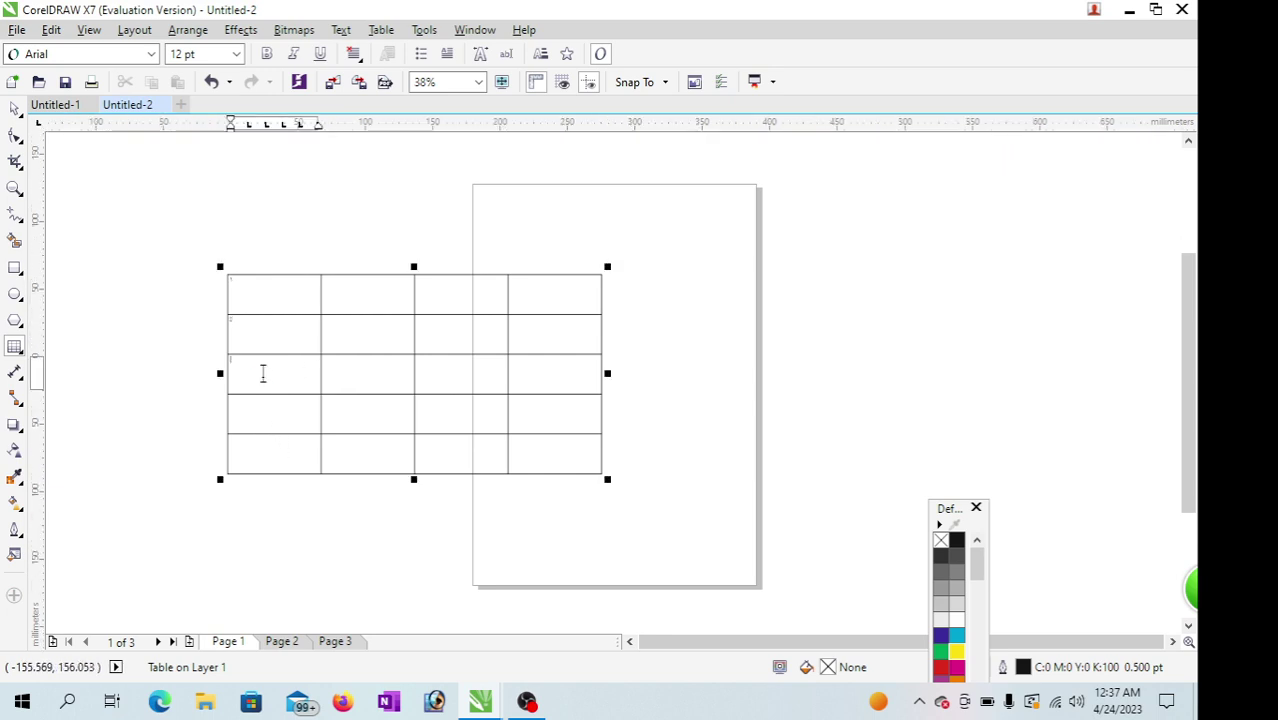
click(263, 372)
text(3)
key(Escape)
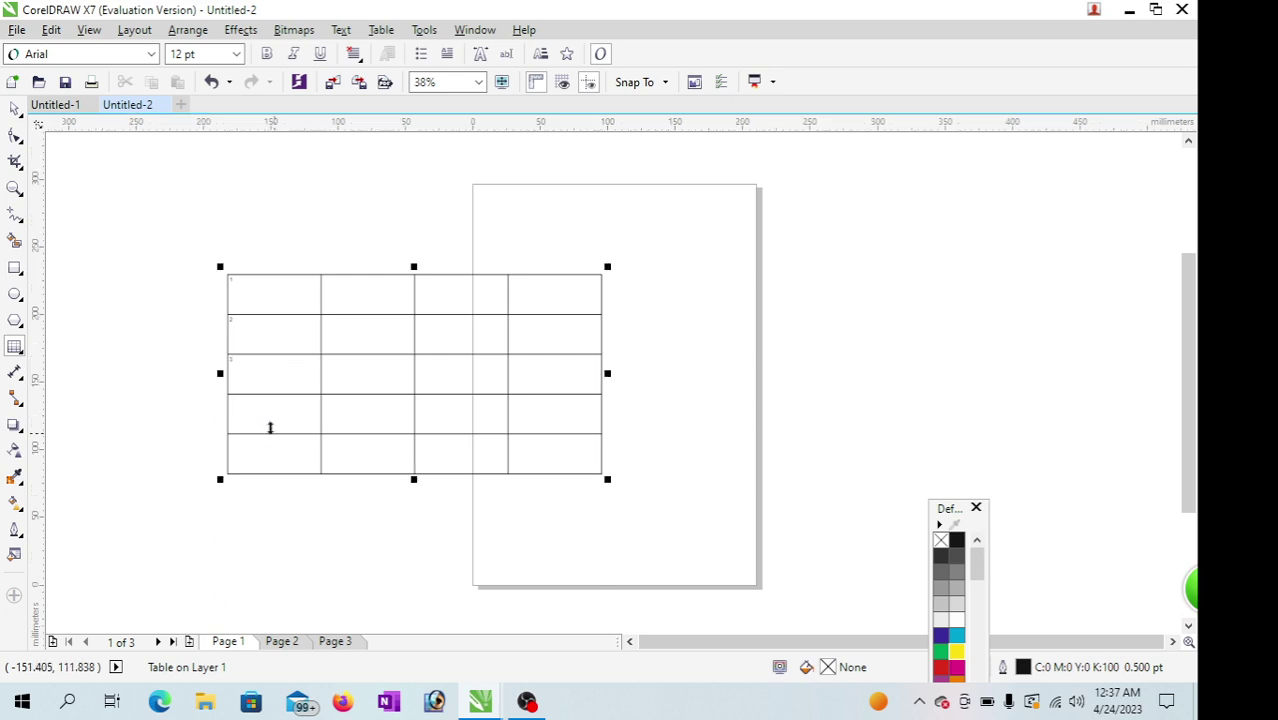
click(267, 415)
text(4)
key(Escape)
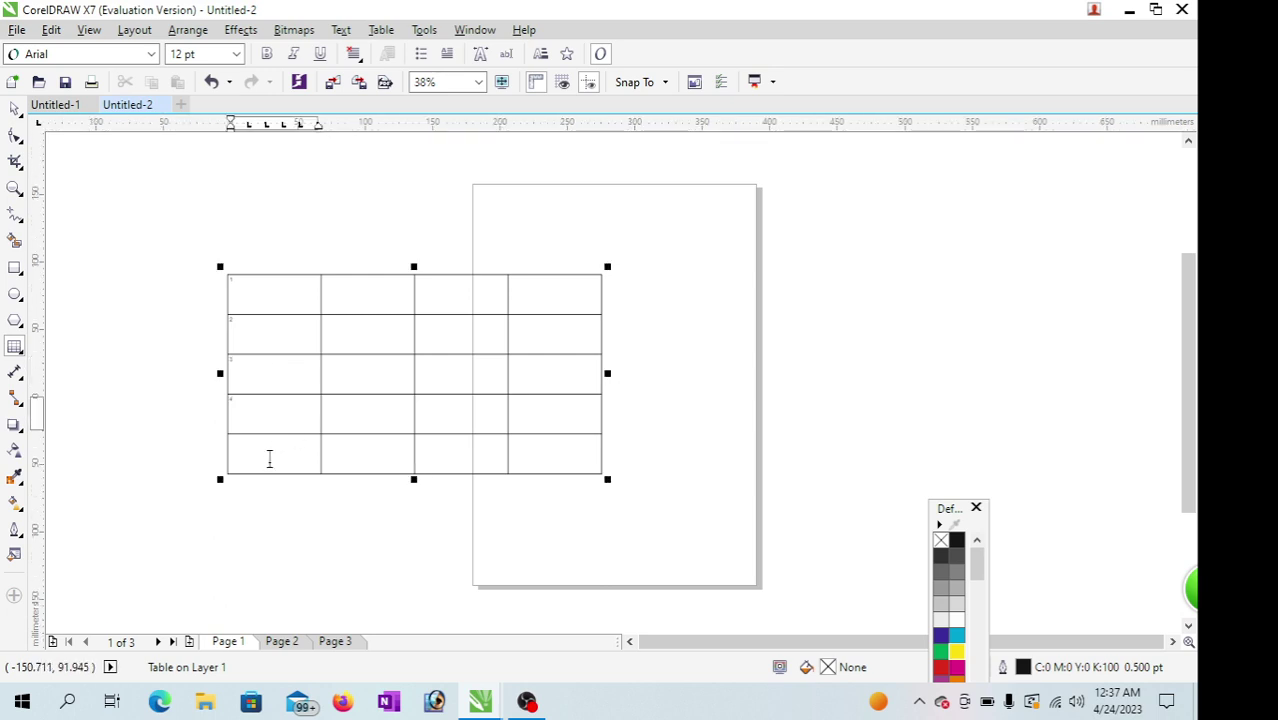
click(270, 456)
text(5)
key(Escape)
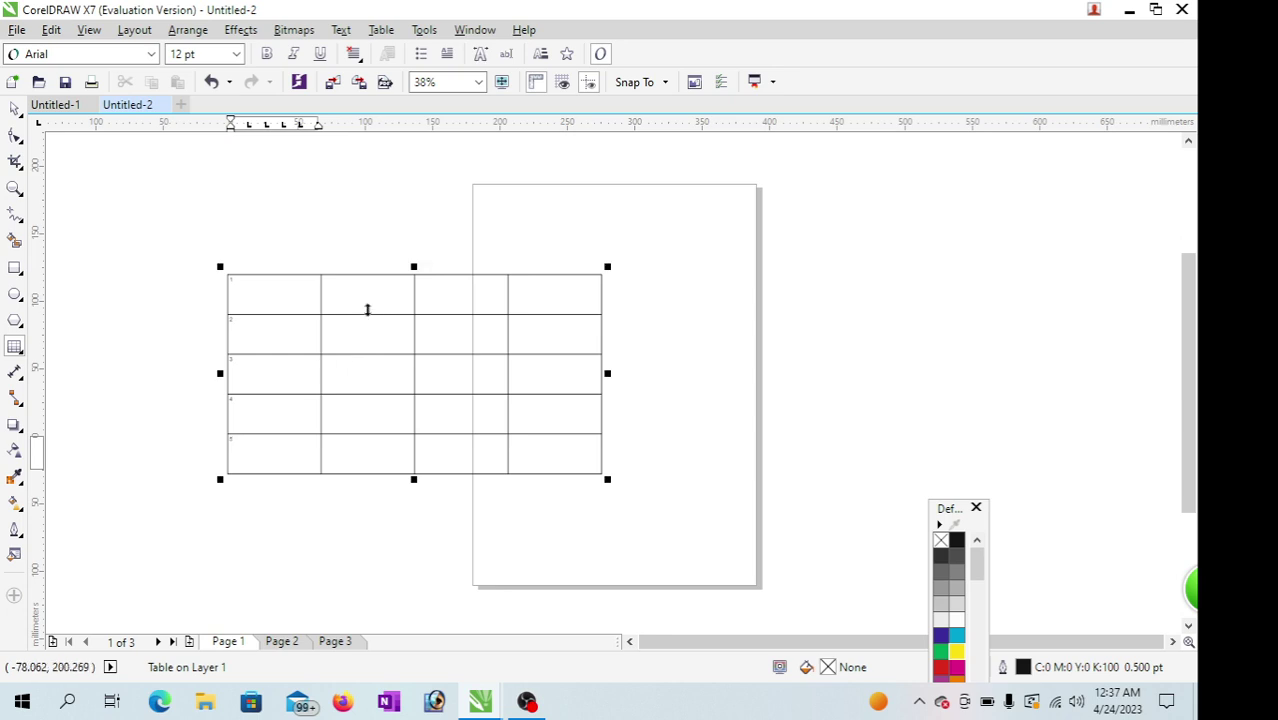
Step: Fill the five cells of the table's second column, from top to bottom, with 6, 7, 6, 9 and 10
click(365, 298)
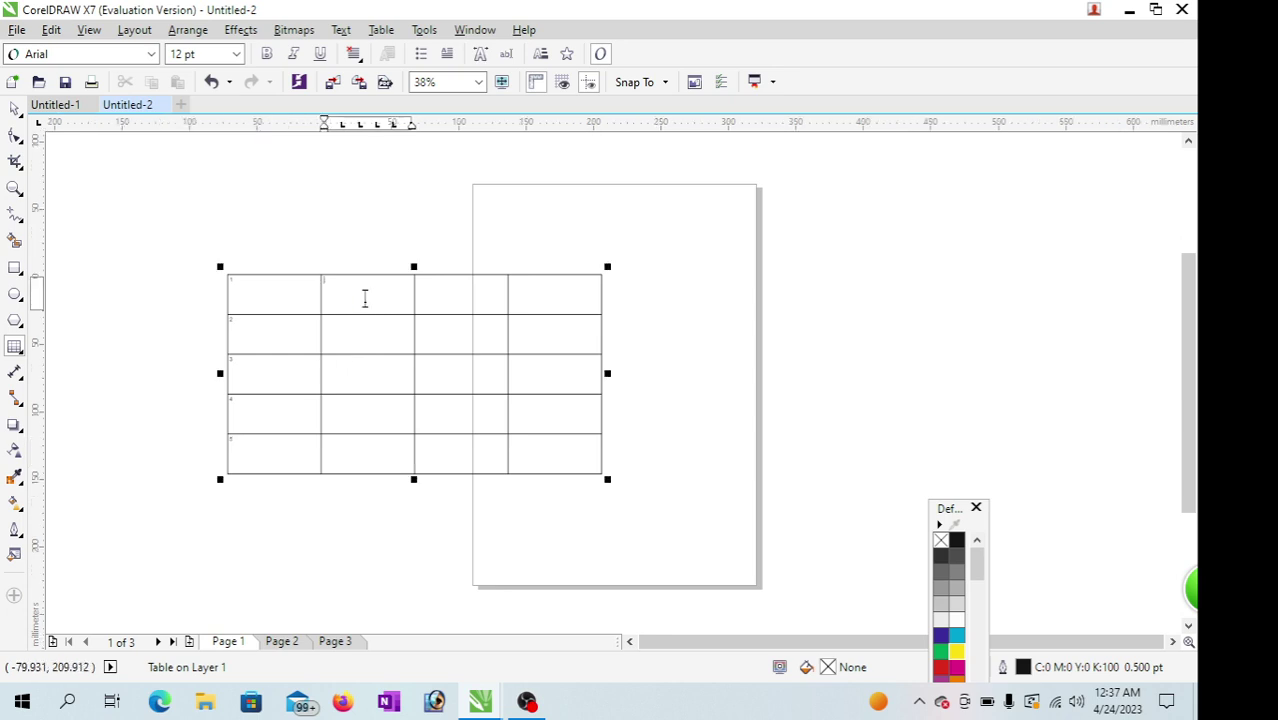
text(6)
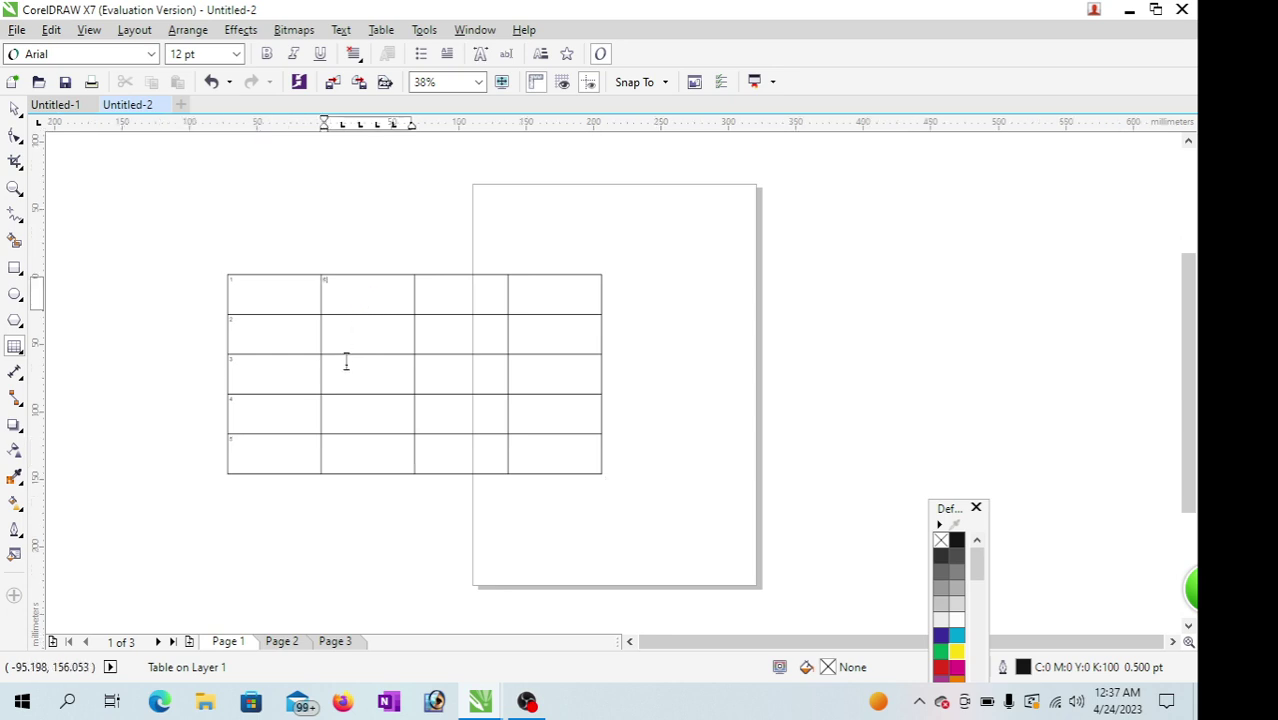
key(Escape)
click(357, 332)
text(7)
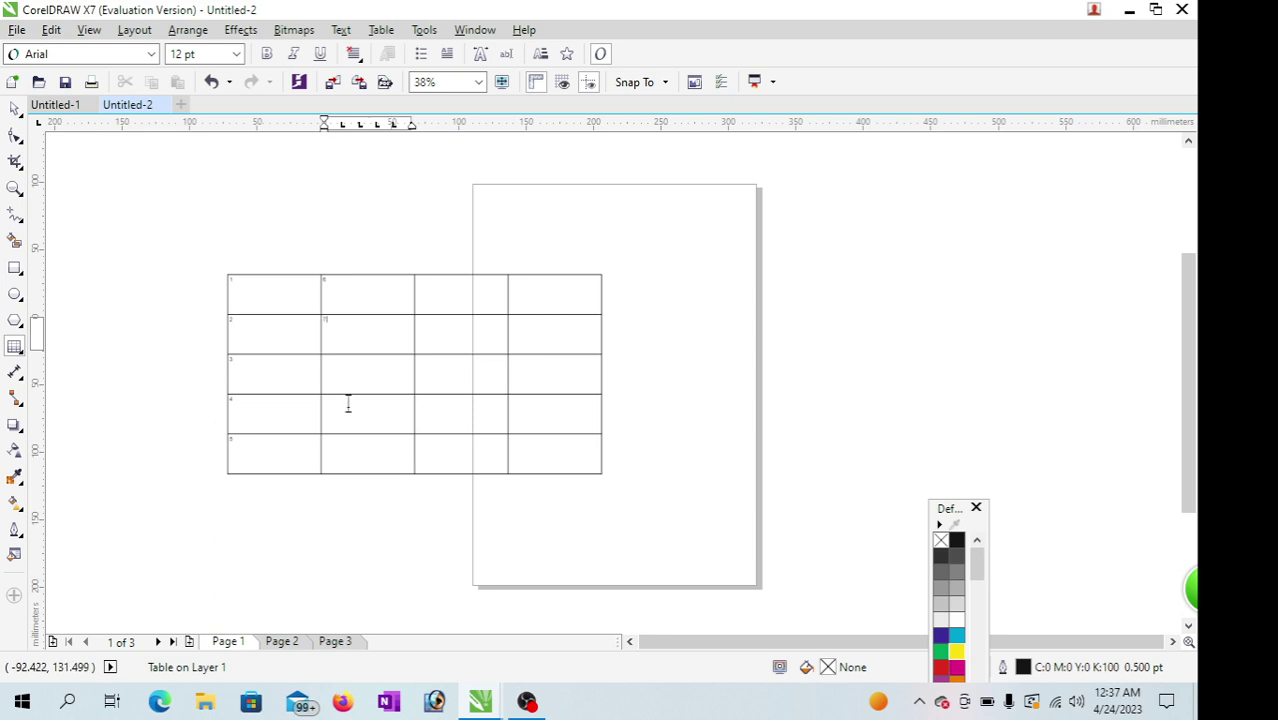
key(Escape)
click(354, 377)
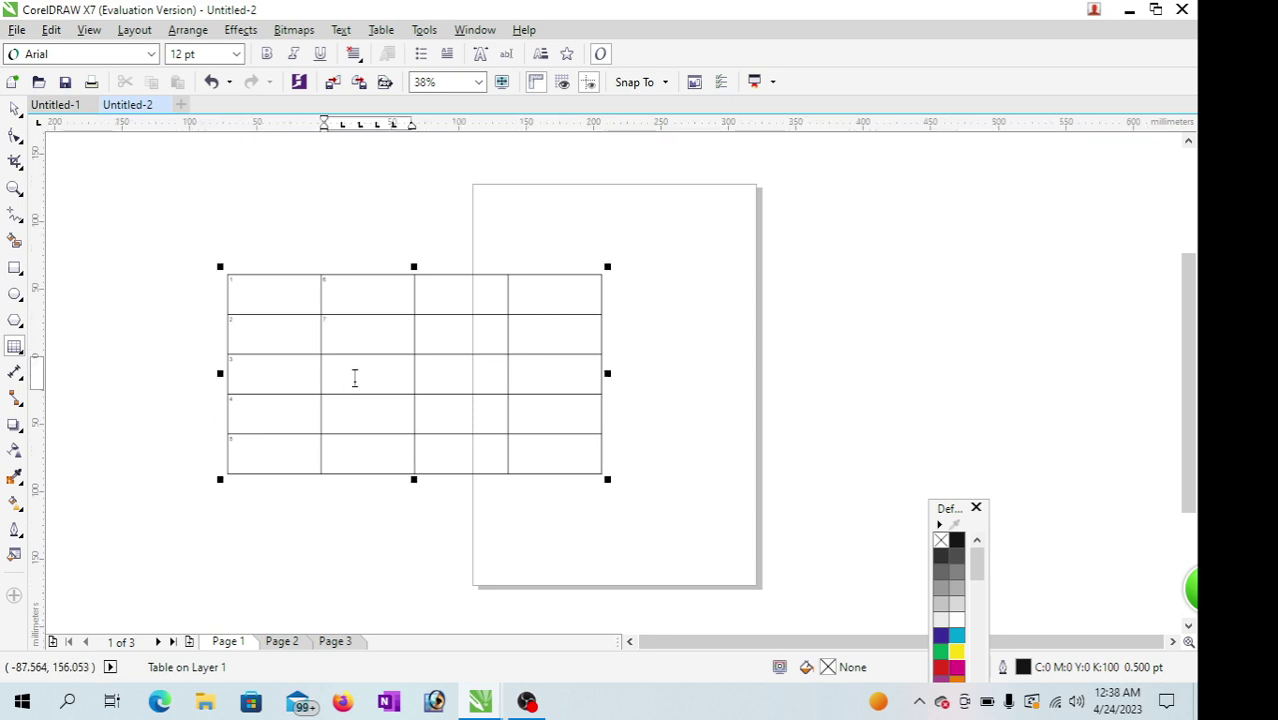
text(8)
key(Escape)
click(356, 413)
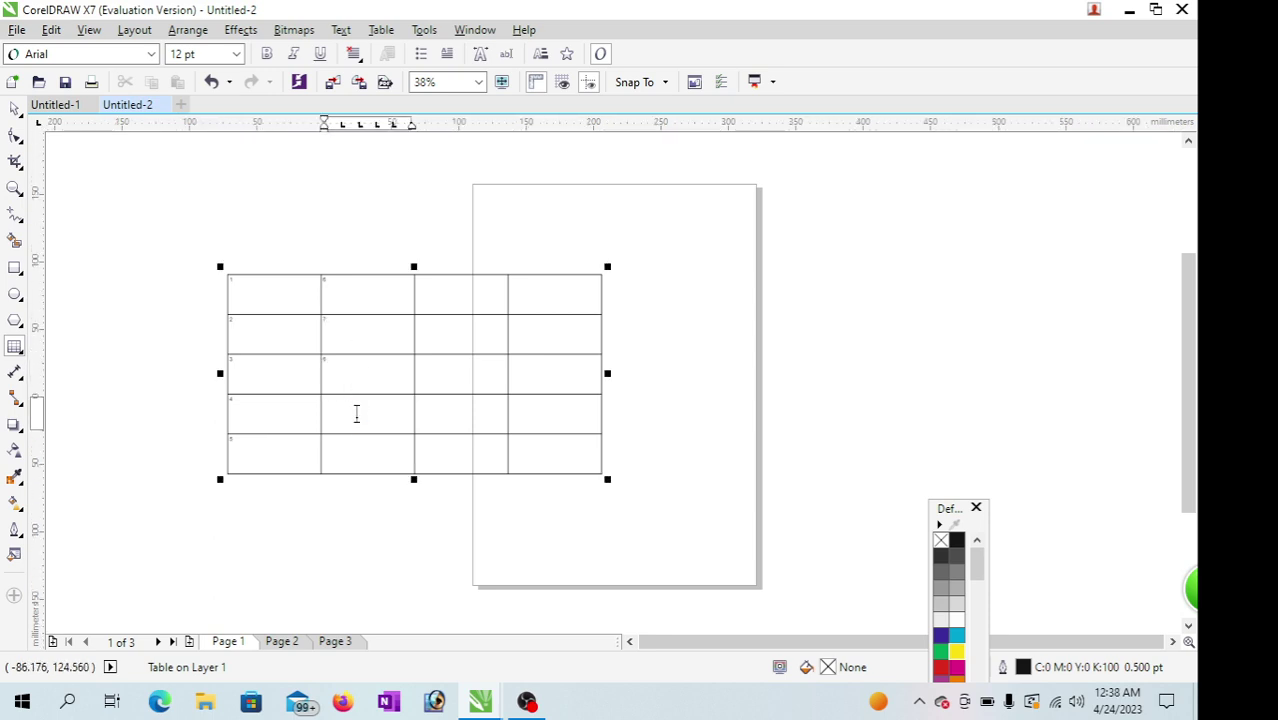
text(9)
key(Escape)
click(361, 456)
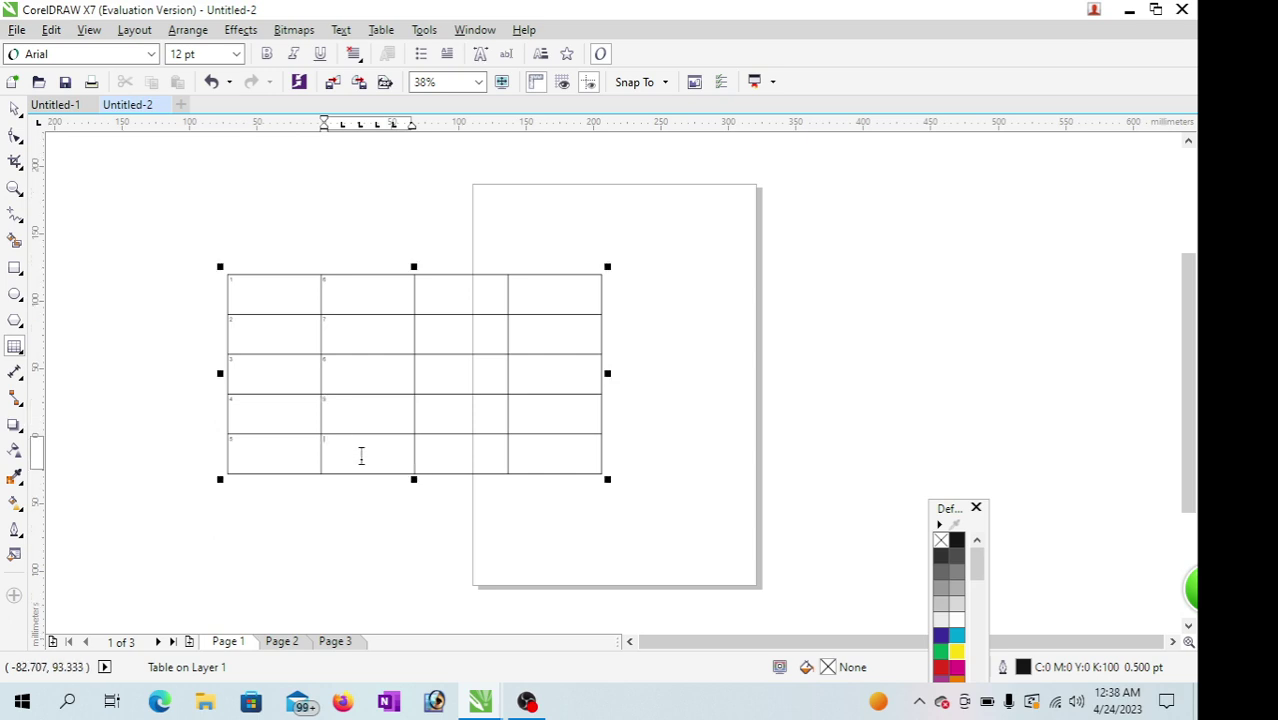
text(1)
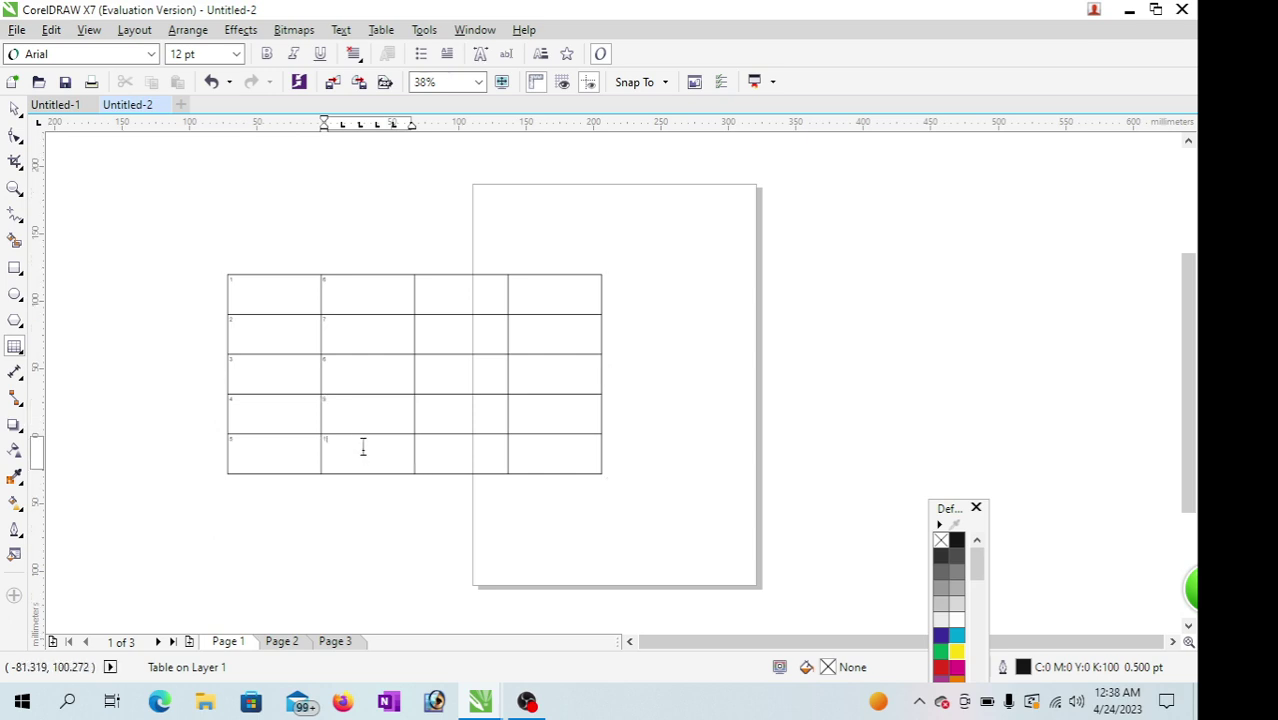
text(0)
key(Escape)
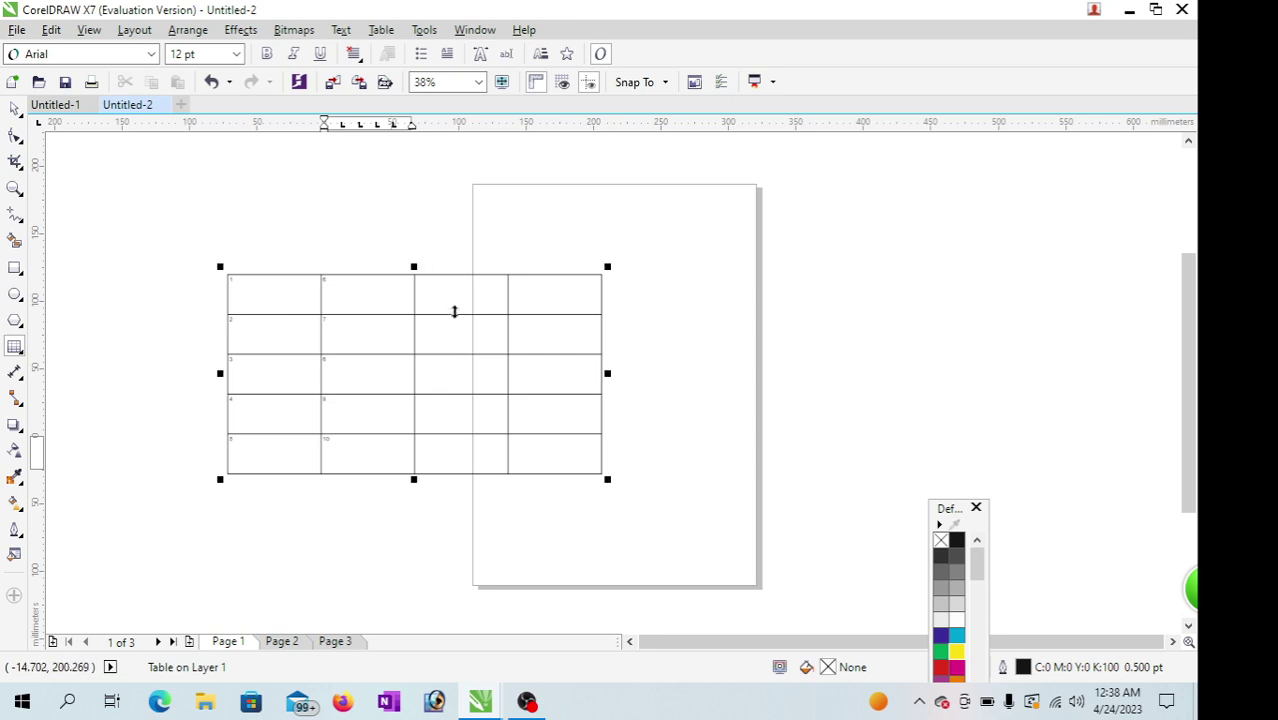
Step: Enter 11, 12 and 13 in the first three cells of the table's third column
click(453, 301)
text(11)
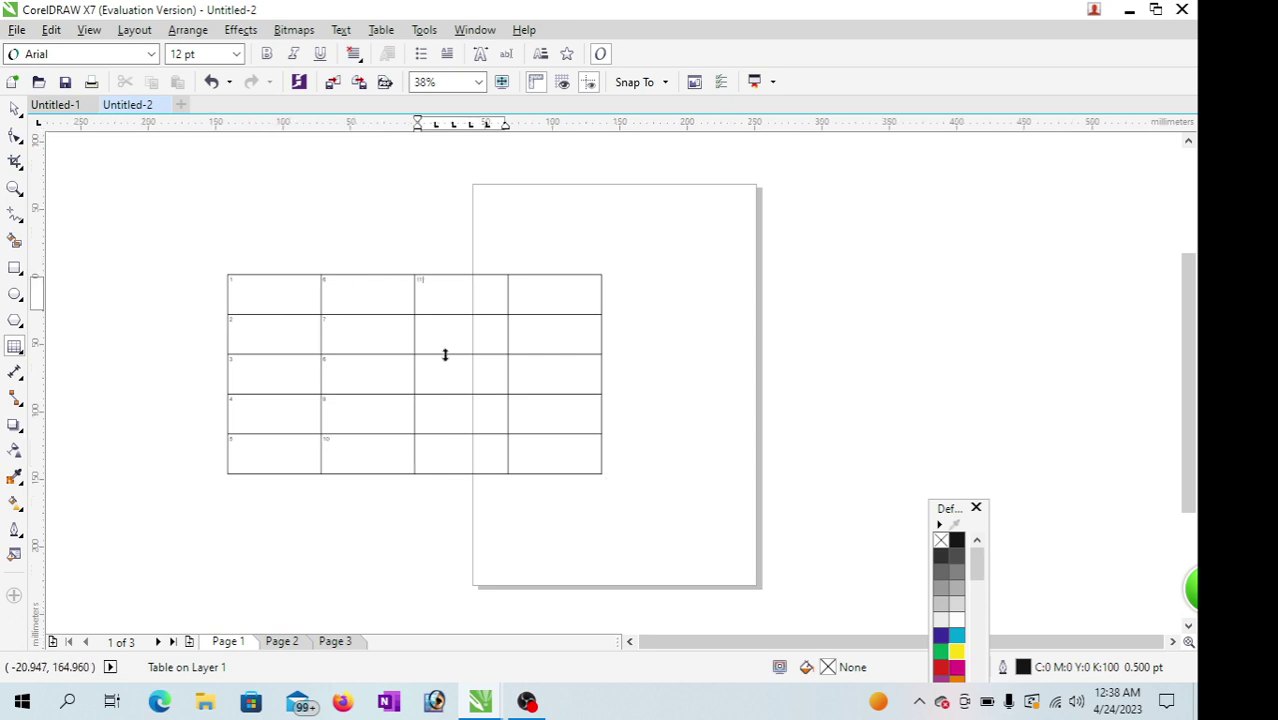
click(445, 340)
text(12)
click(445, 380)
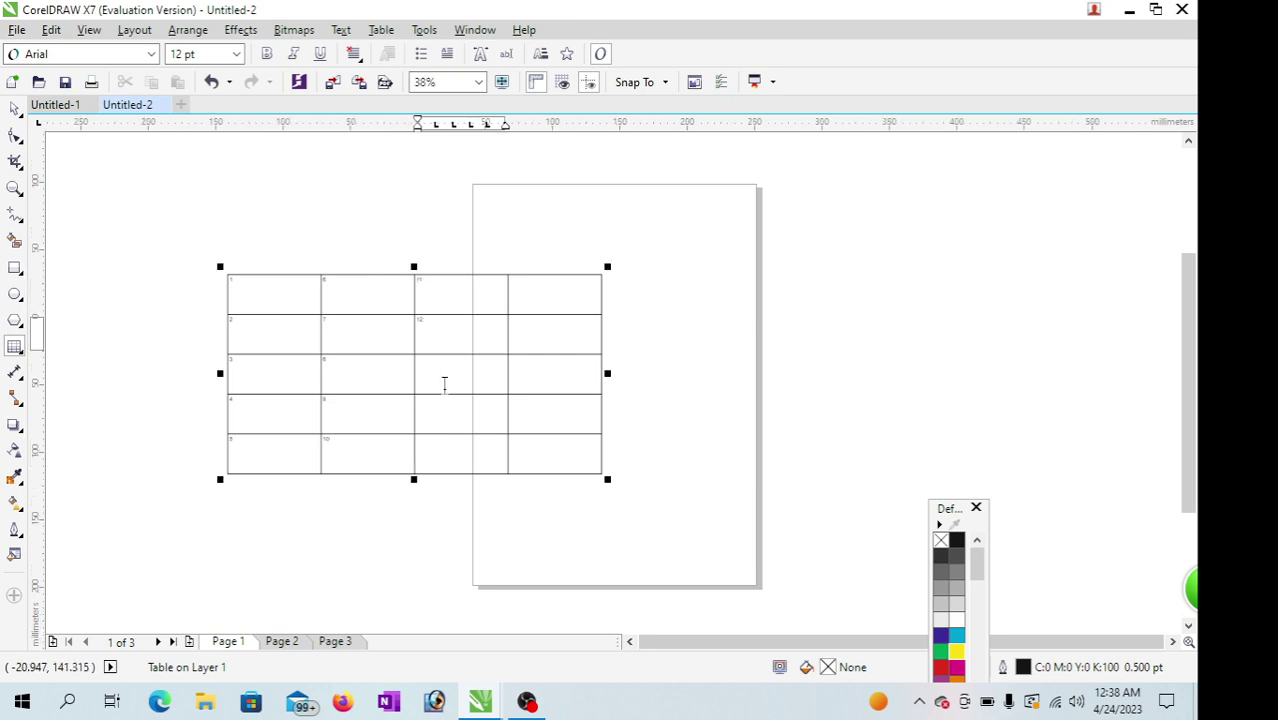
text(13)
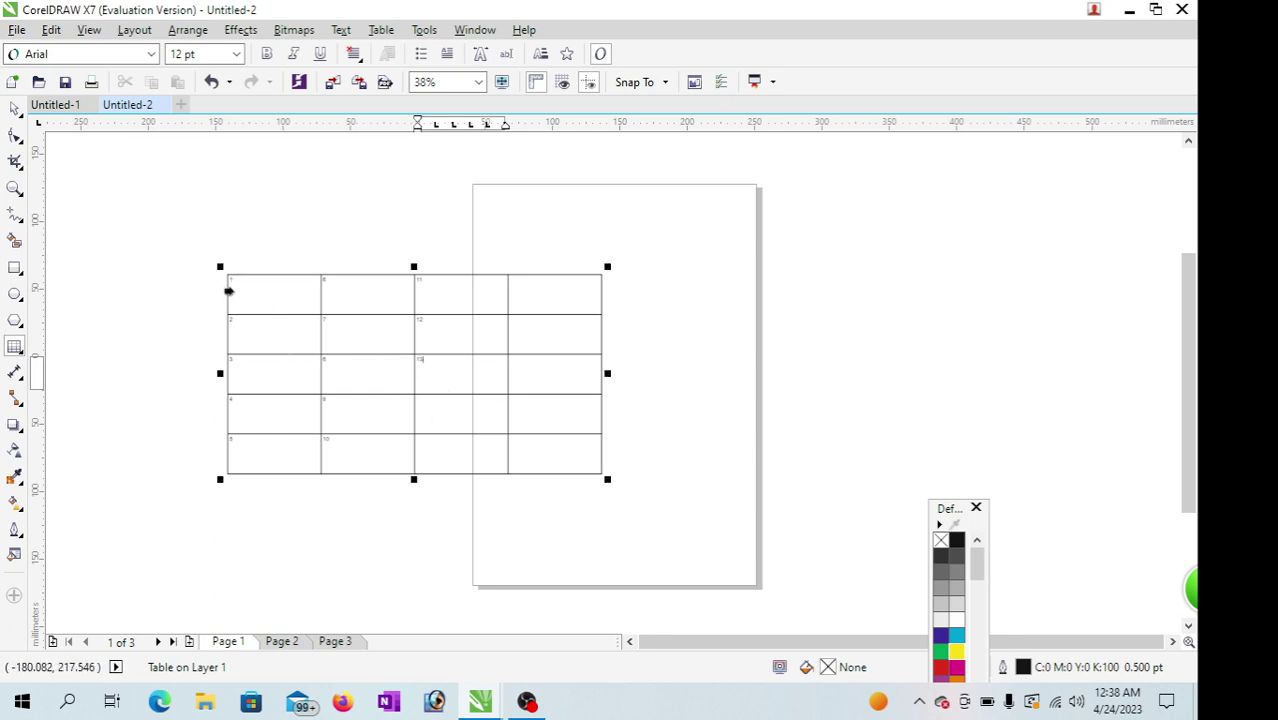
Step: Set the text size of all the table's cells to 48 pt
mouse_move(236, 287)
mouse_down()
mouse_move(379, 339)
mouse_move(551, 451)
mouse_up()
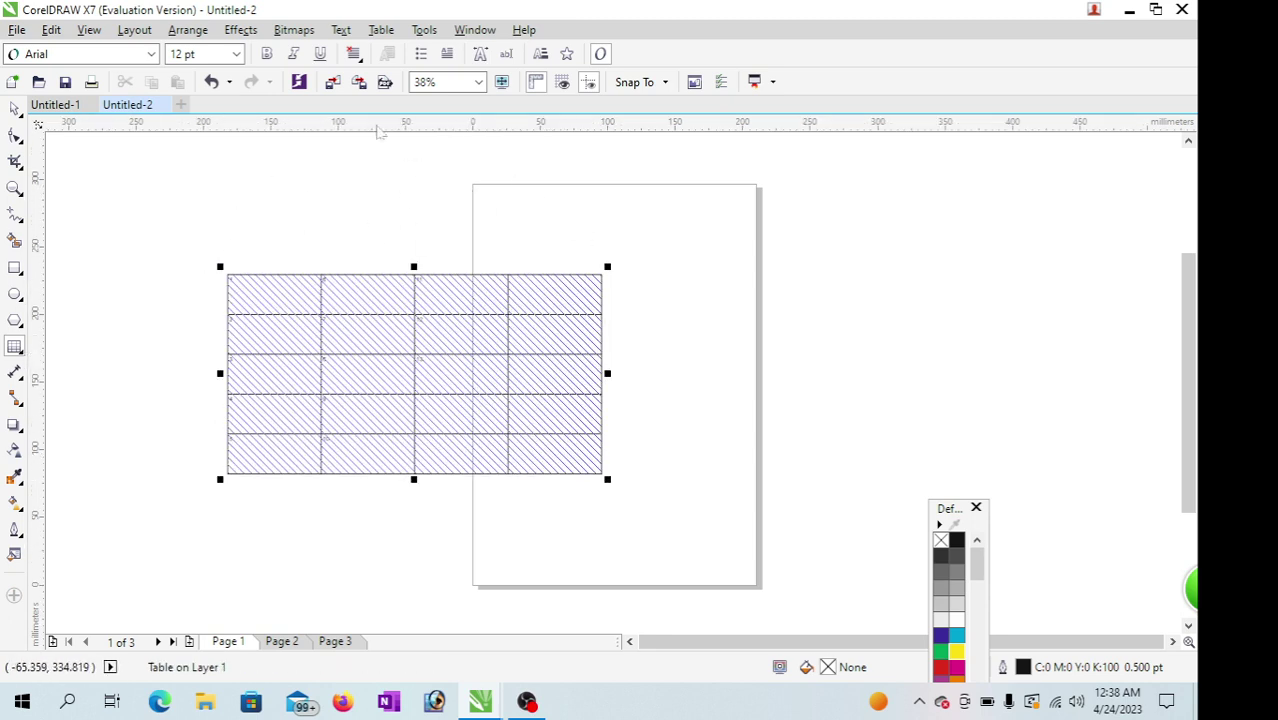
click(237, 54)
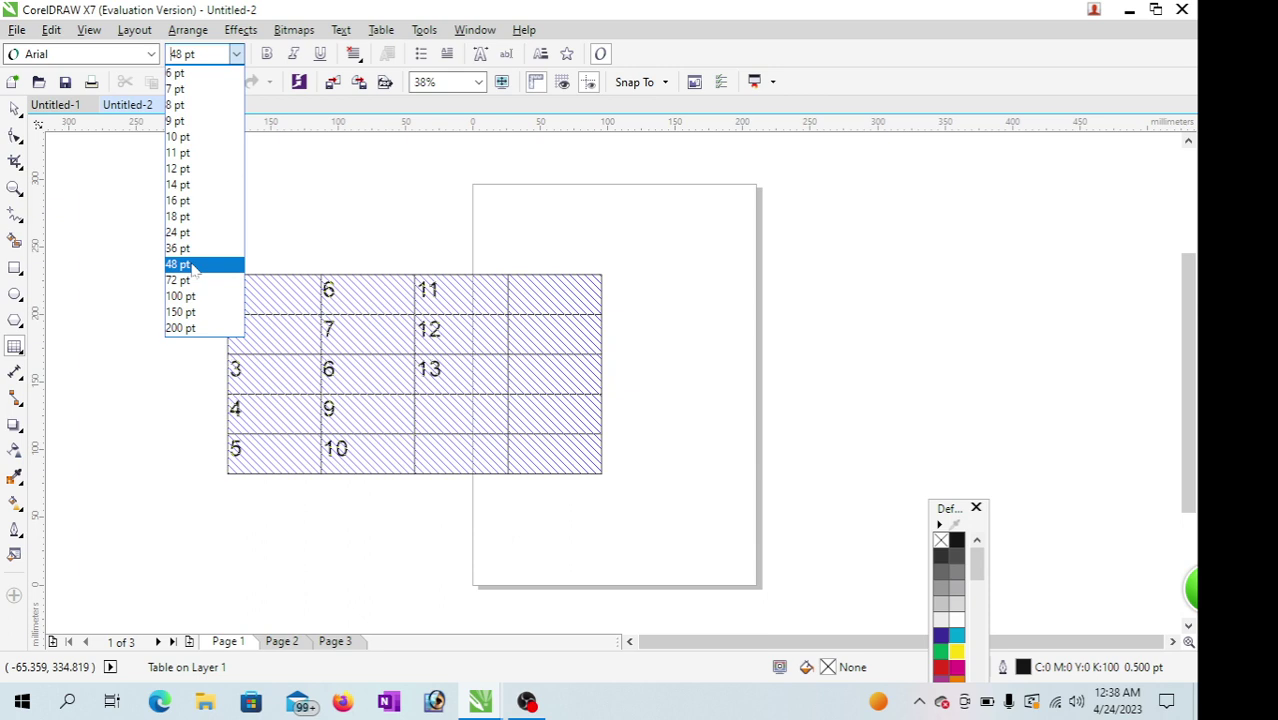
click(190, 265)
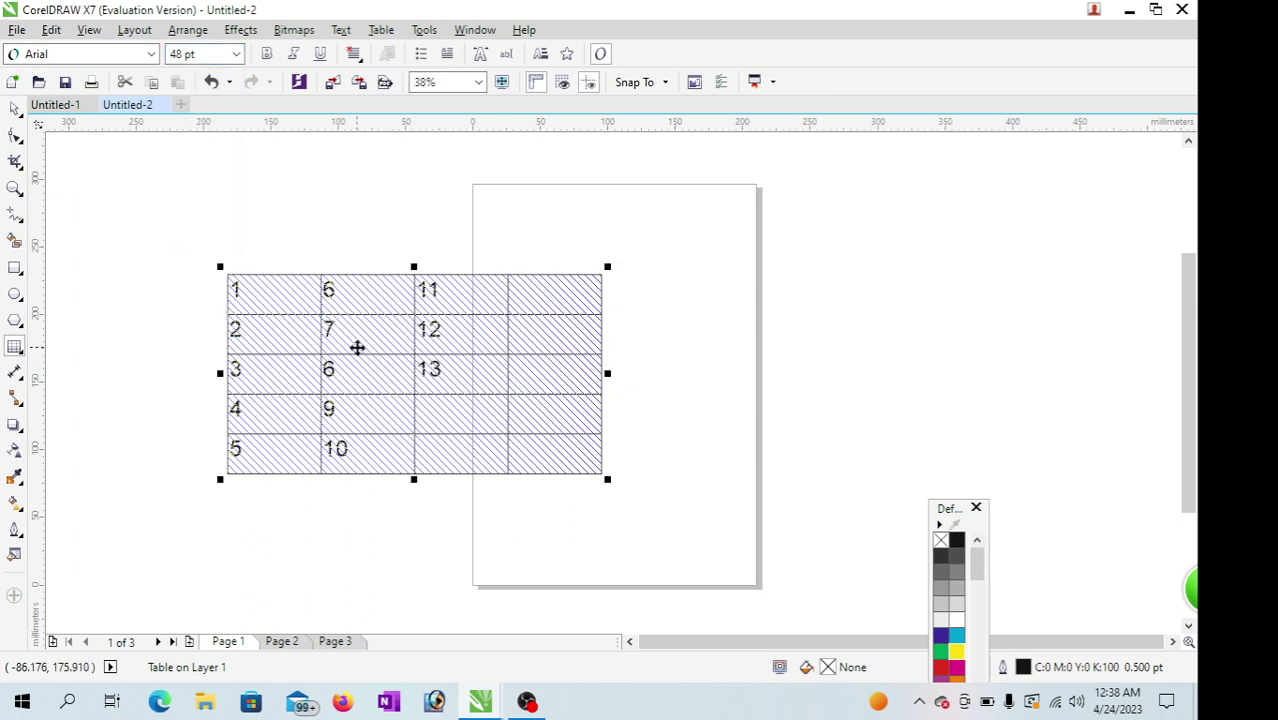
click(357, 347)
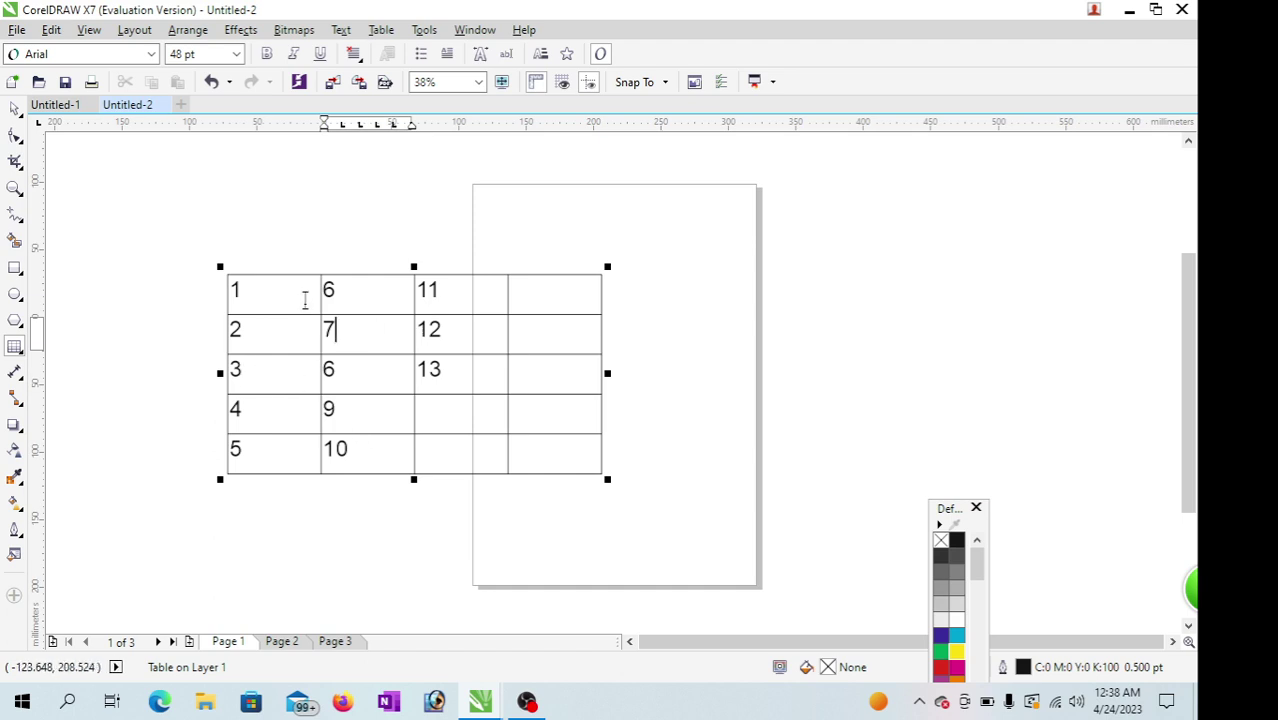
Step: Convert the whole table to text, separating the cell text with tabs
mouse_move(237, 290)
mouse_down()
mouse_move(431, 362)
mouse_move(557, 485)
mouse_up()
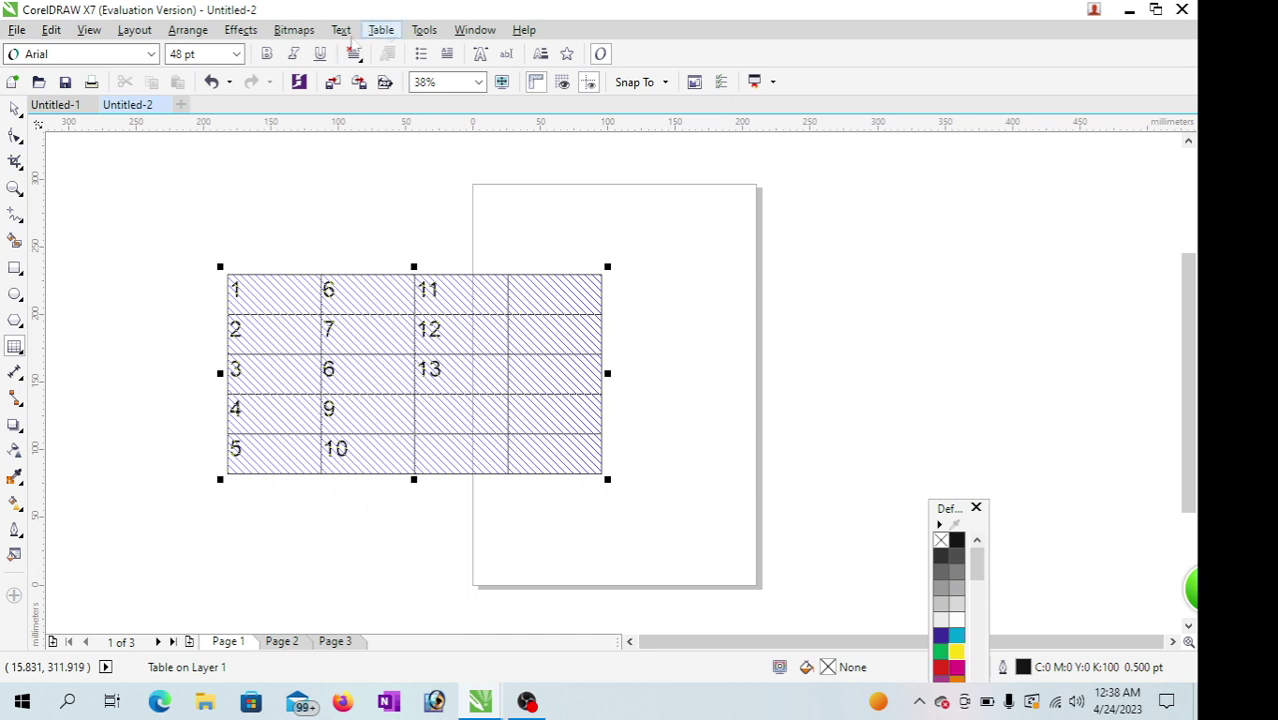
click(381, 29)
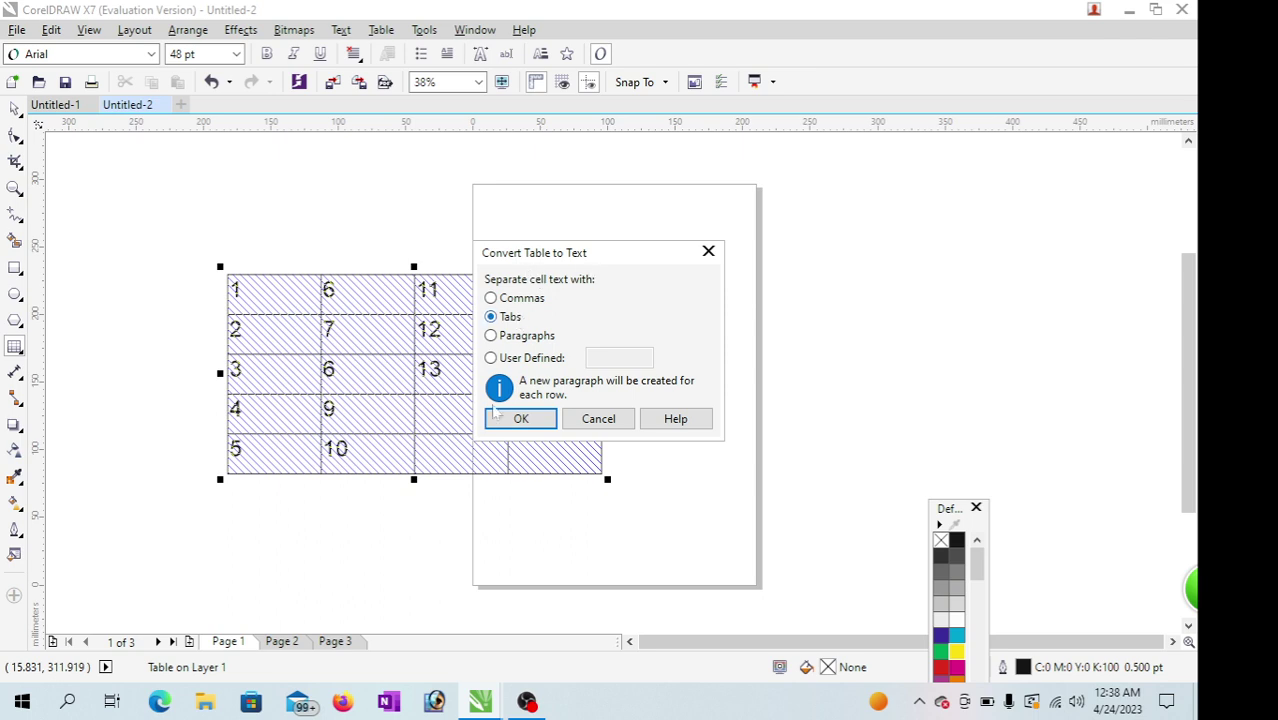
click(521, 419)
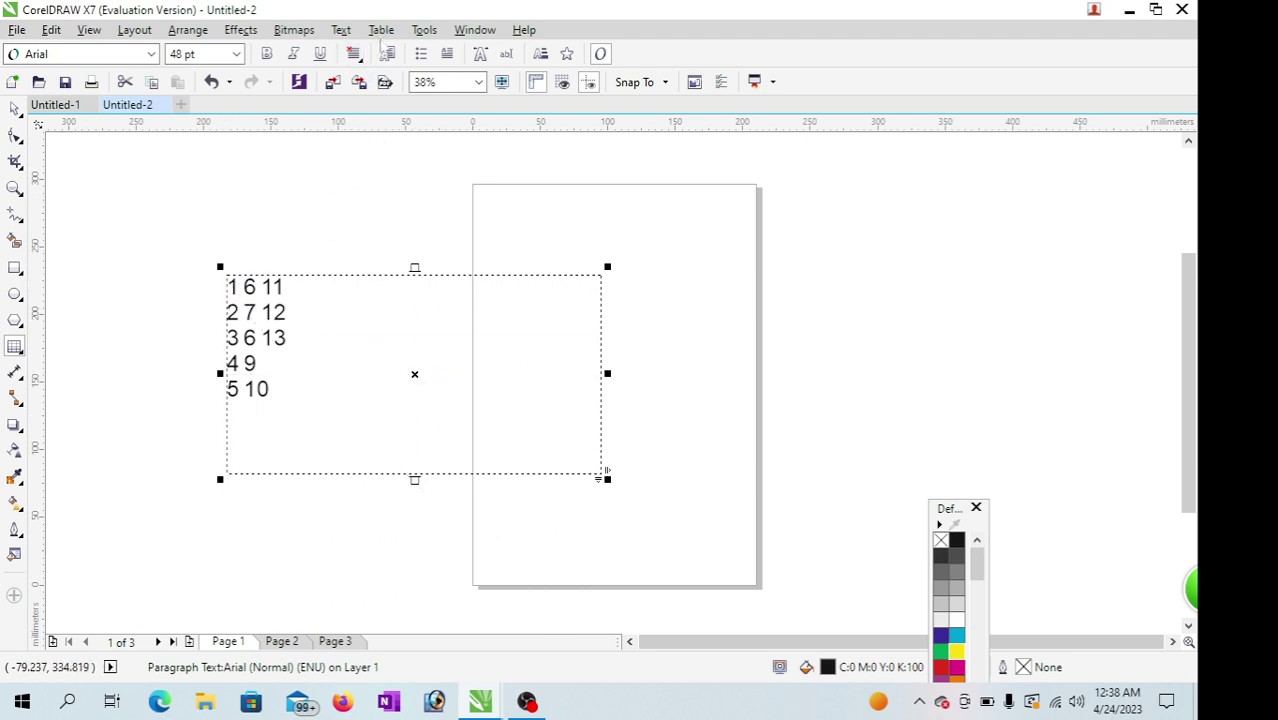
Step: Convert the paragraph text back into a table, using tabs as the column separator
click(381, 30)
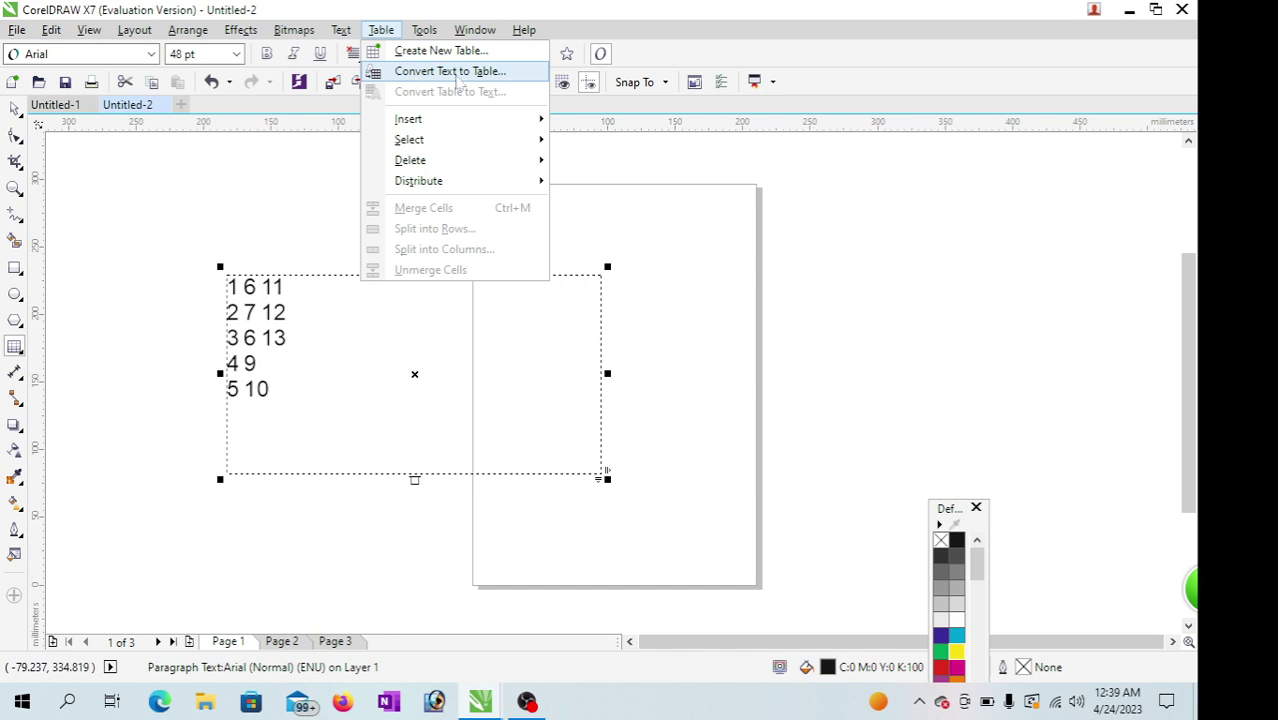
click(451, 72)
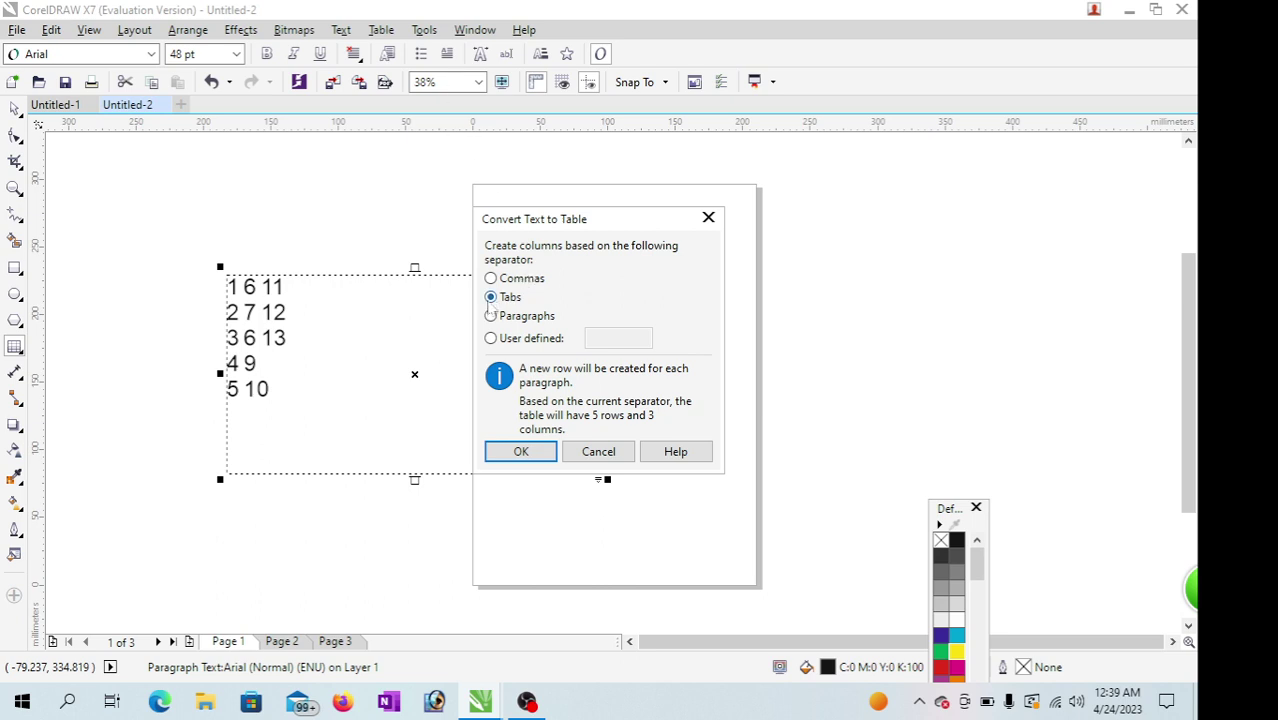
click(524, 450)
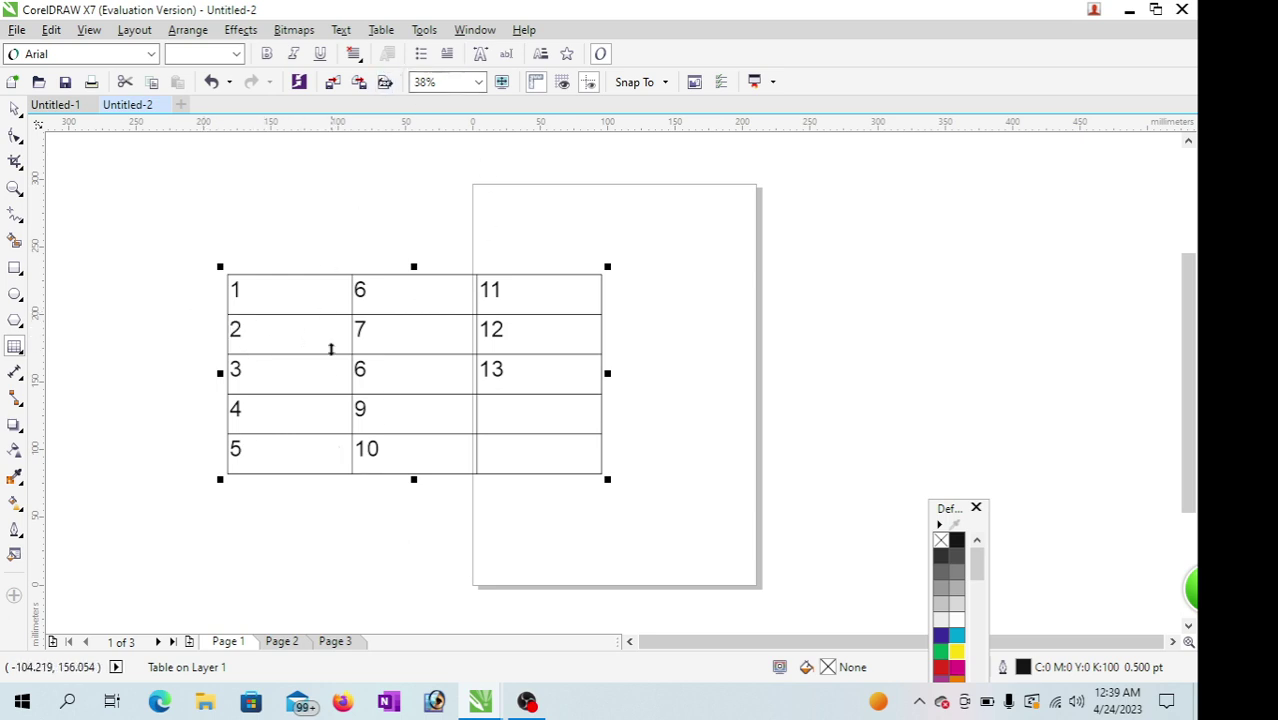
click(386, 36)
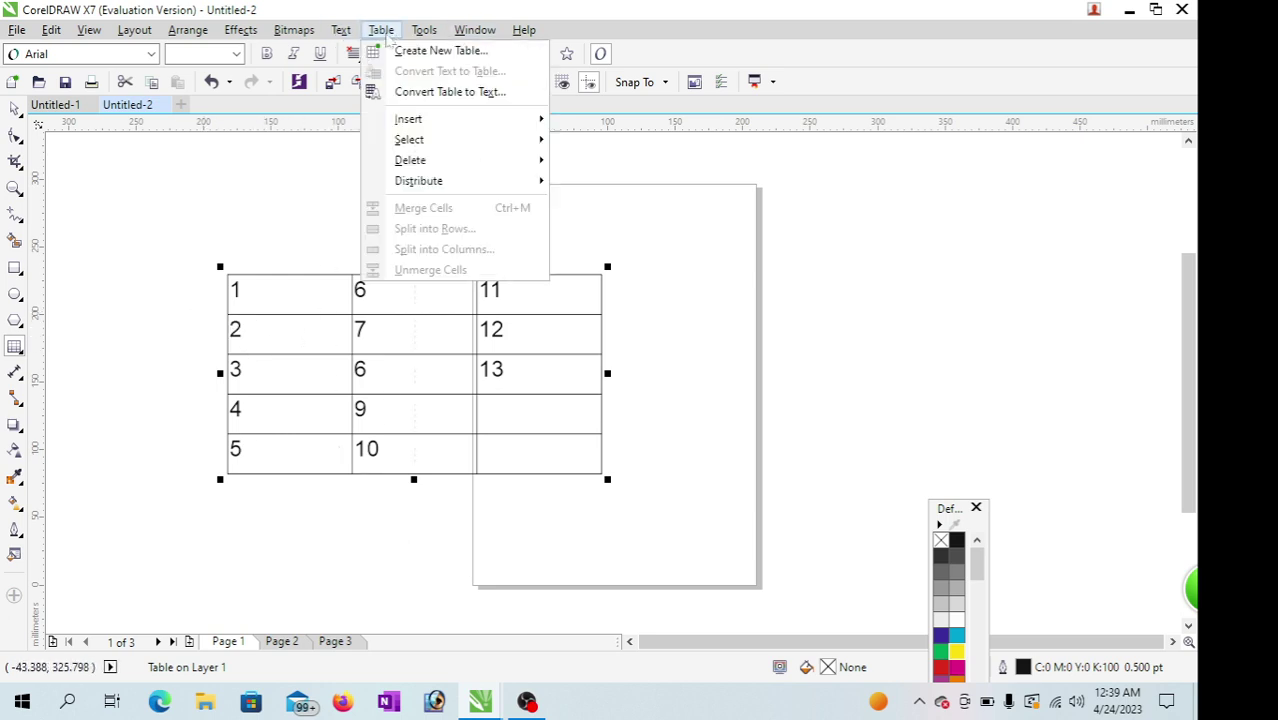
mouse_move(412, 124)
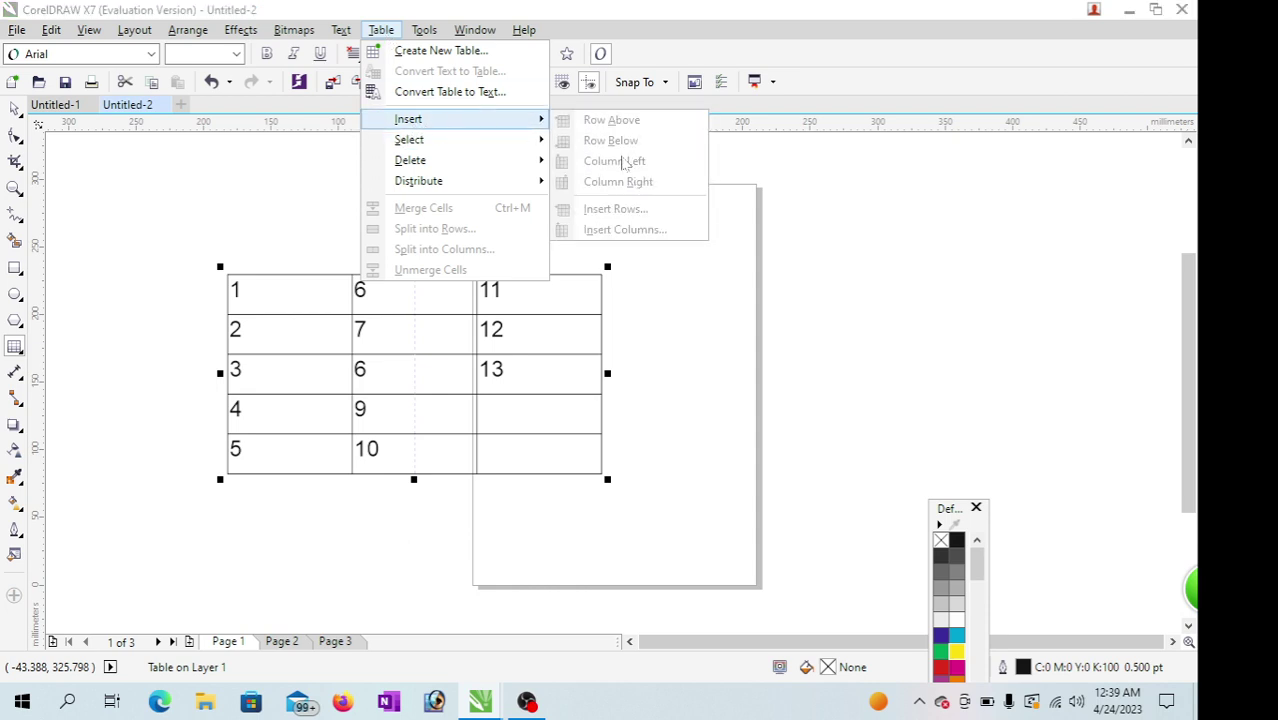
click(325, 323)
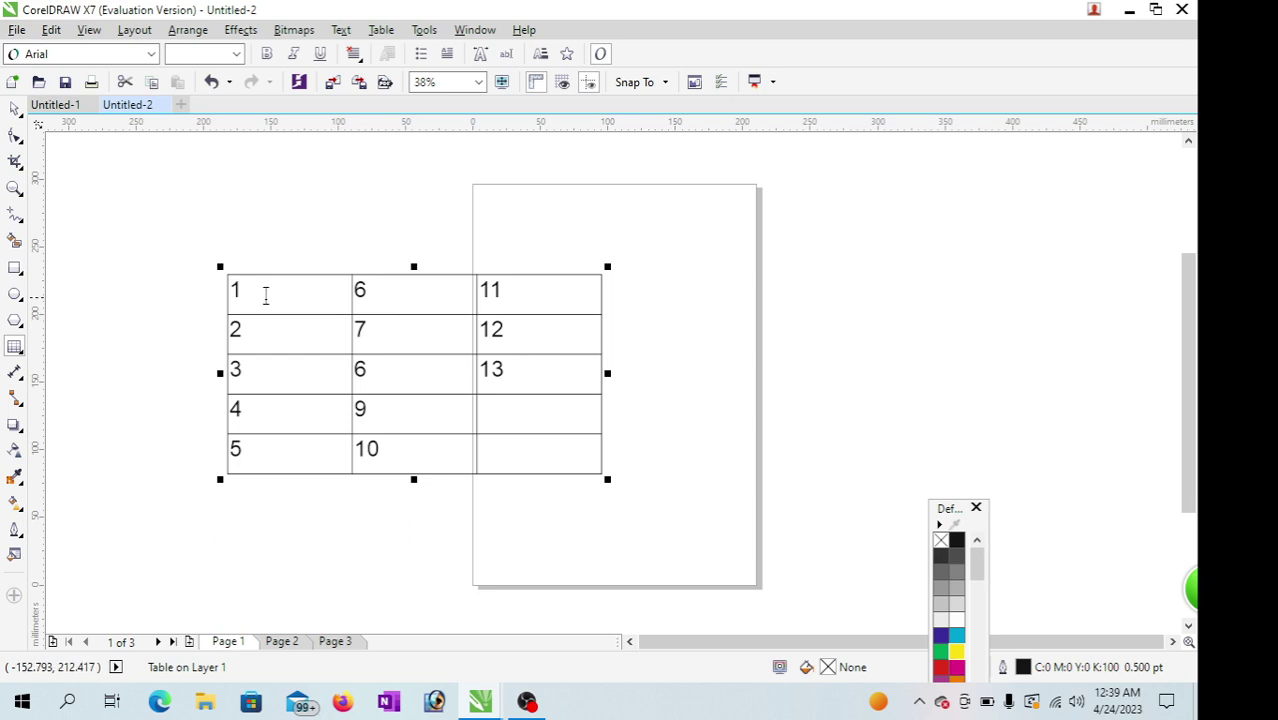
Step: Insert an empty row above the table's first row, which holds 1, 6 and 11
click(248, 294)
drag(325, 303, 565, 297)
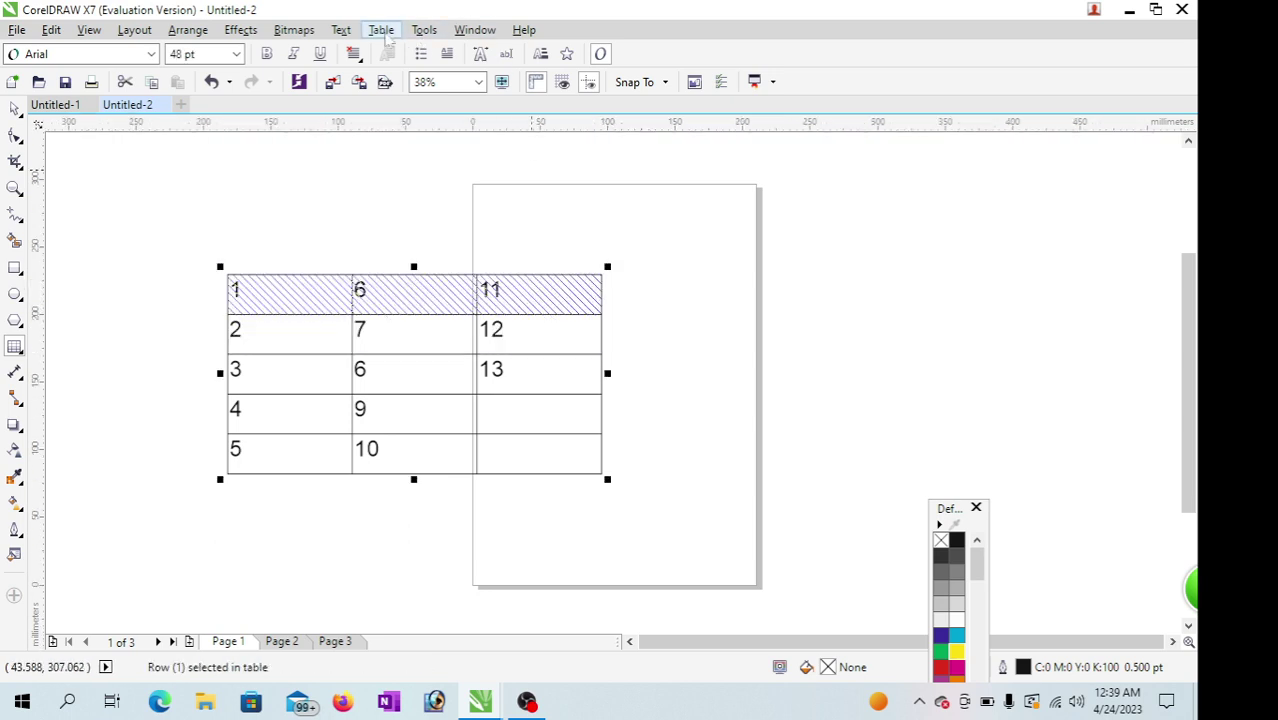
click(381, 29)
mouse_move(413, 125)
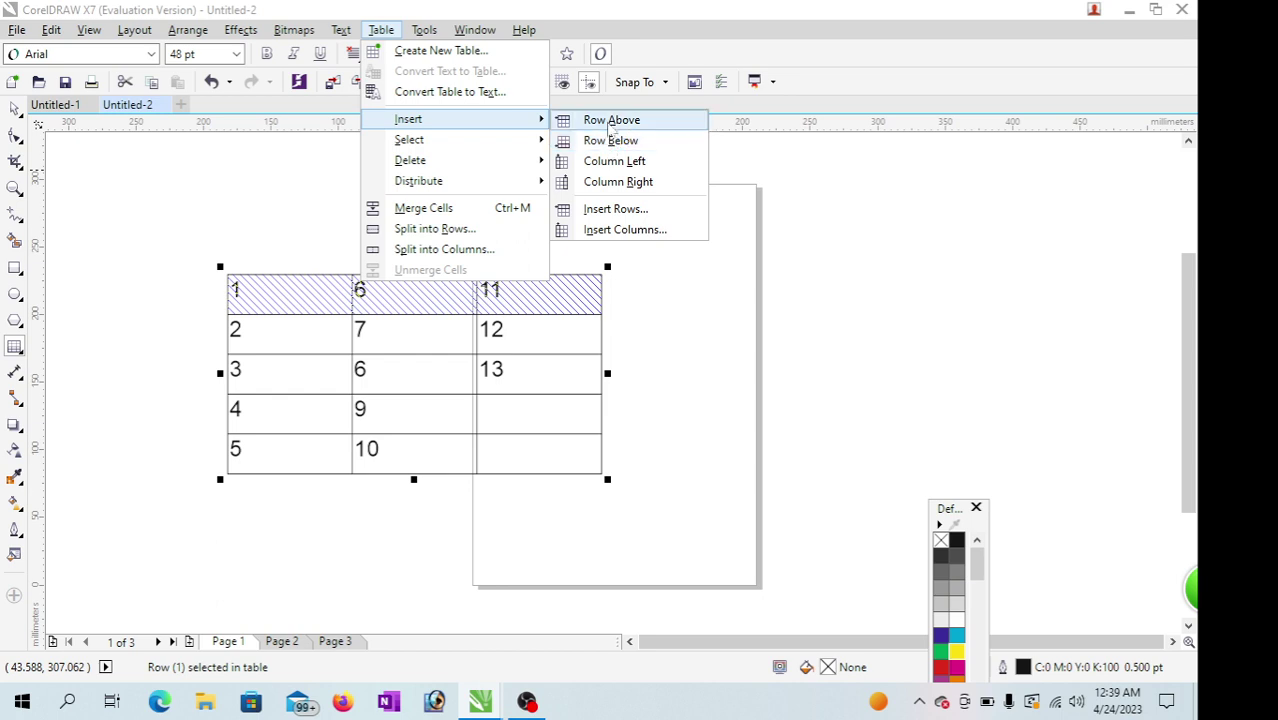
click(610, 121)
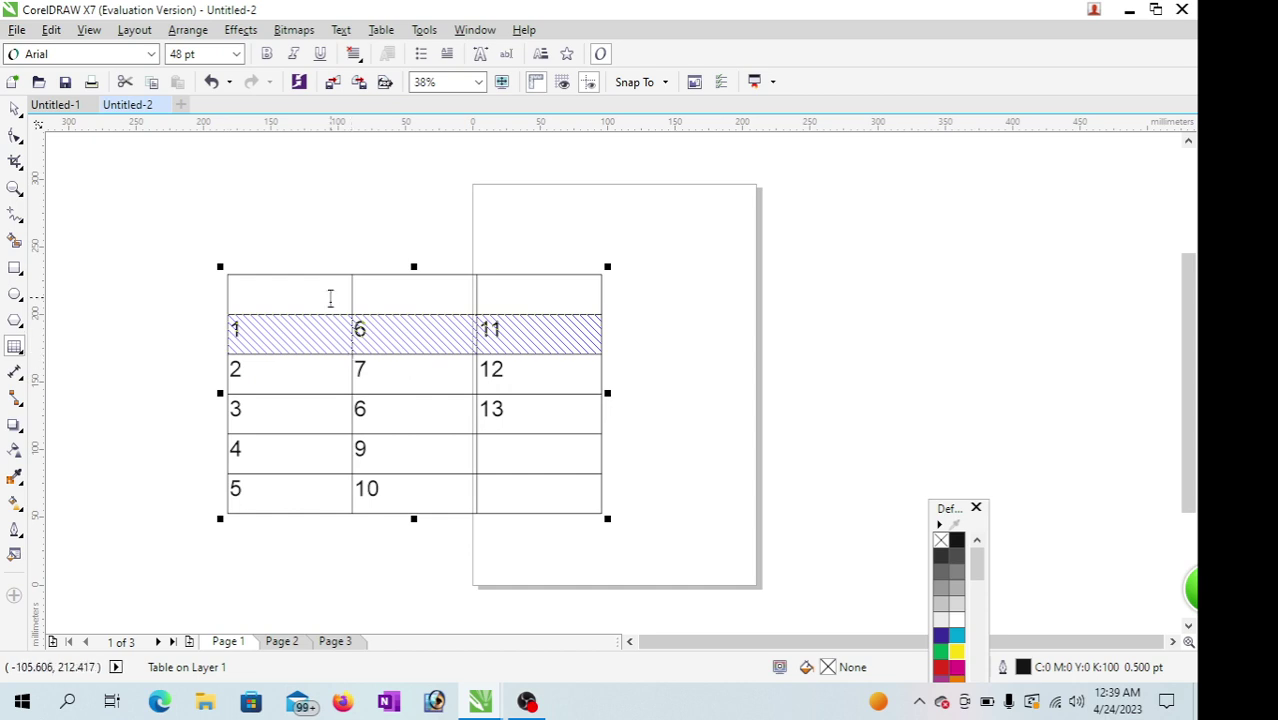
Step: Insert one empty column to the left and one to the right of the column containing the numbers 1 to 5
click(305, 288)
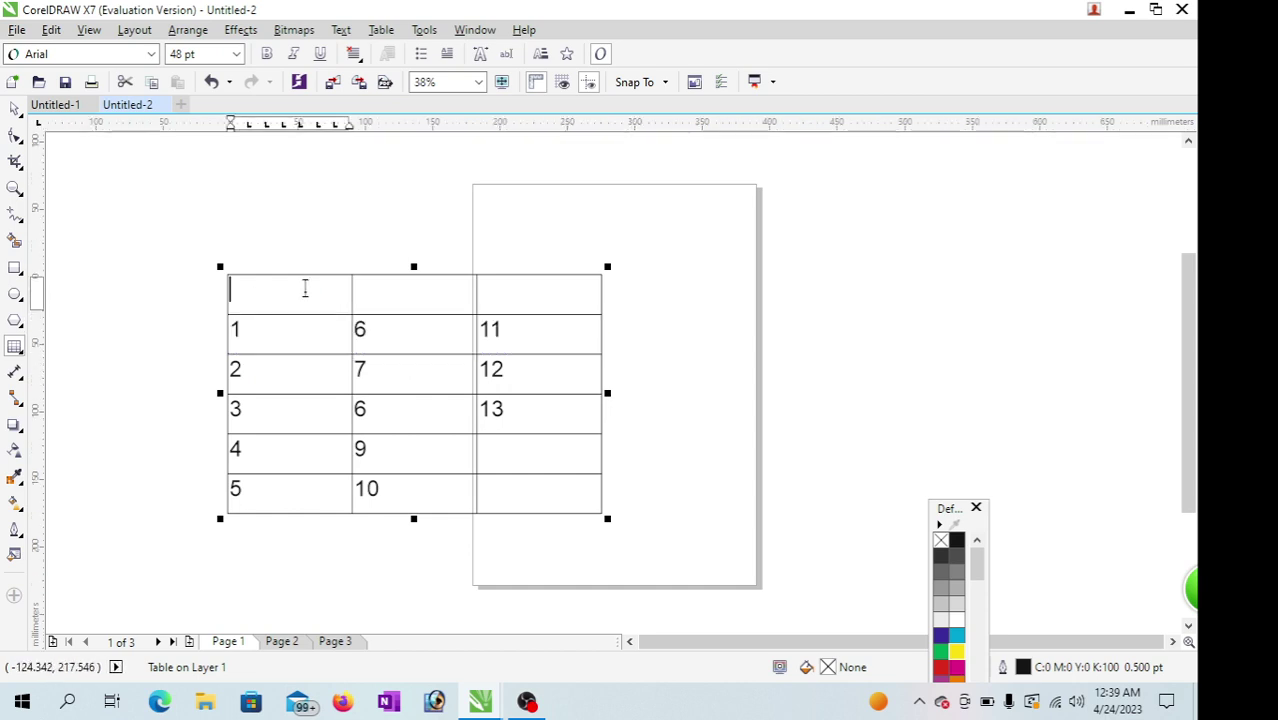
mouse_move(305, 288)
mouse_down()
mouse_move(311, 476)
mouse_move(305, 460)
mouse_up()
click(381, 30)
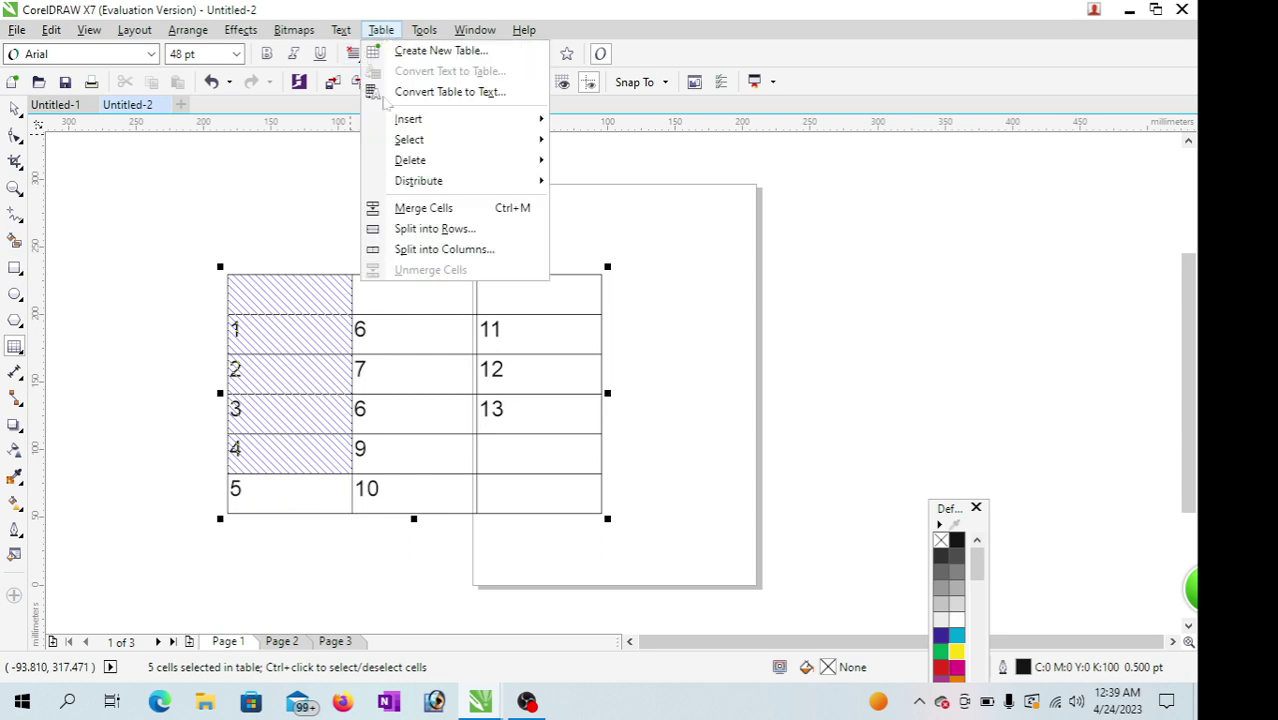
click(272, 372)
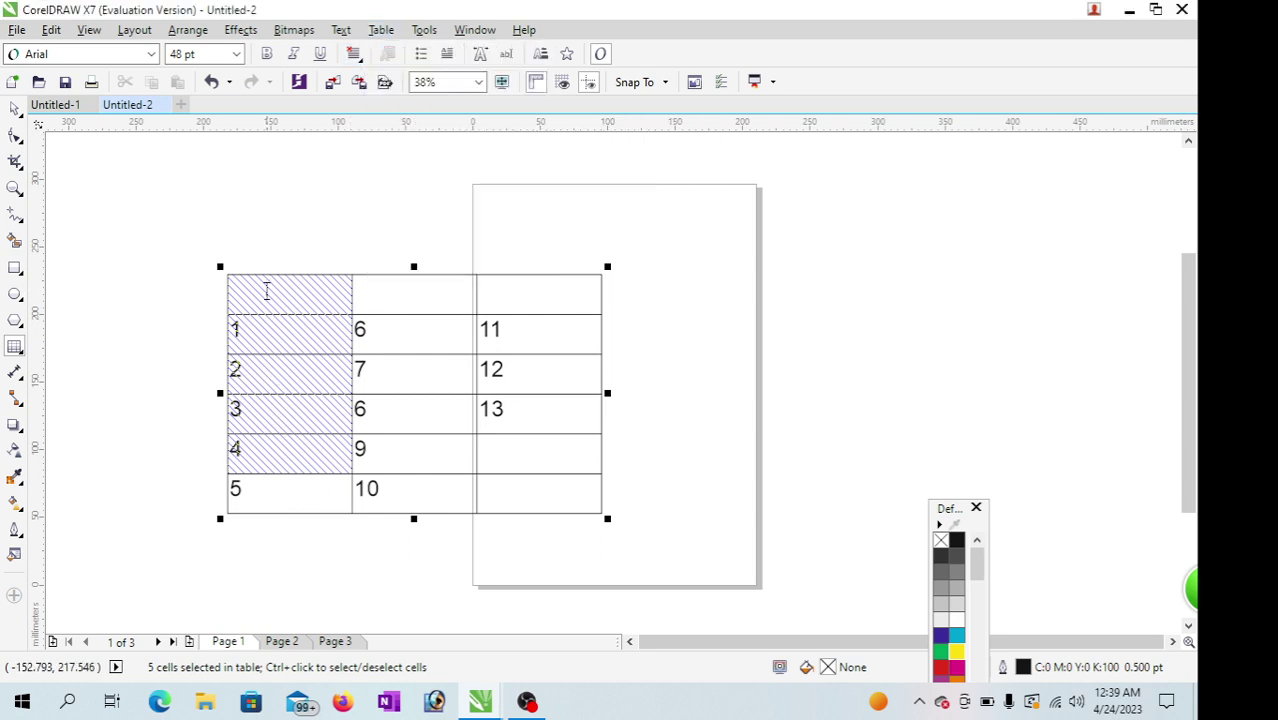
drag(266, 290, 274, 491)
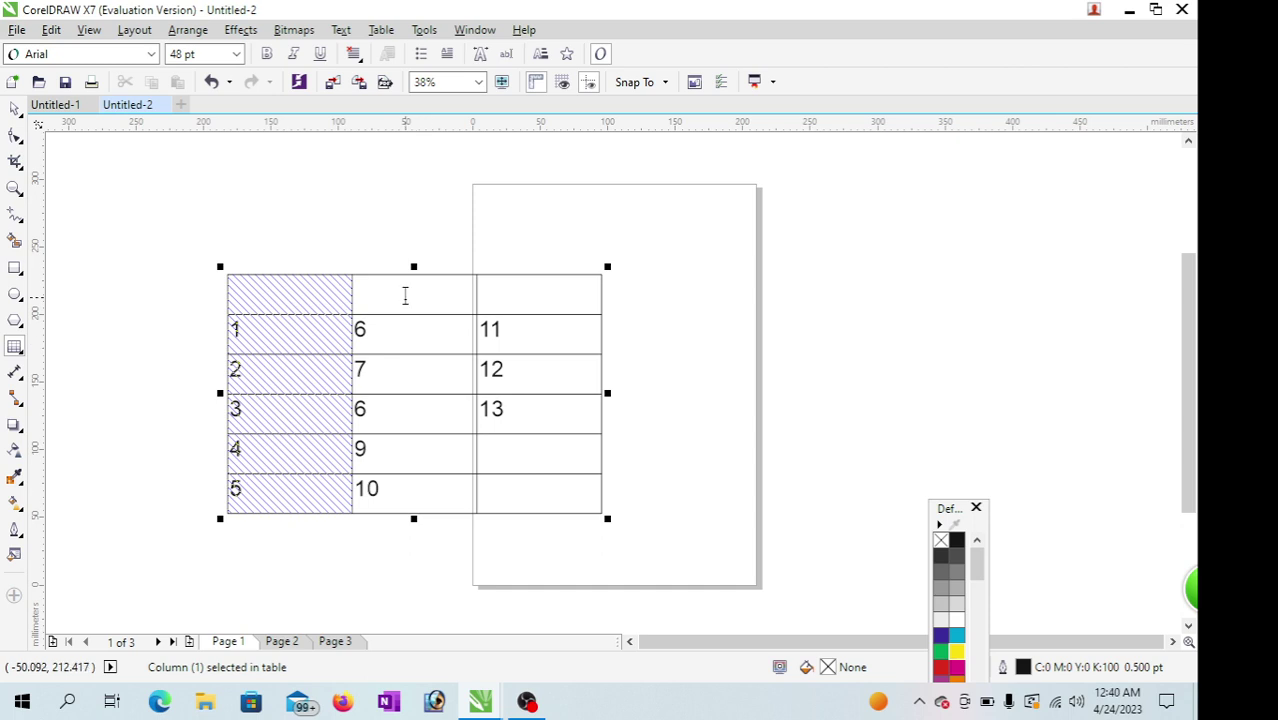
click(393, 36)
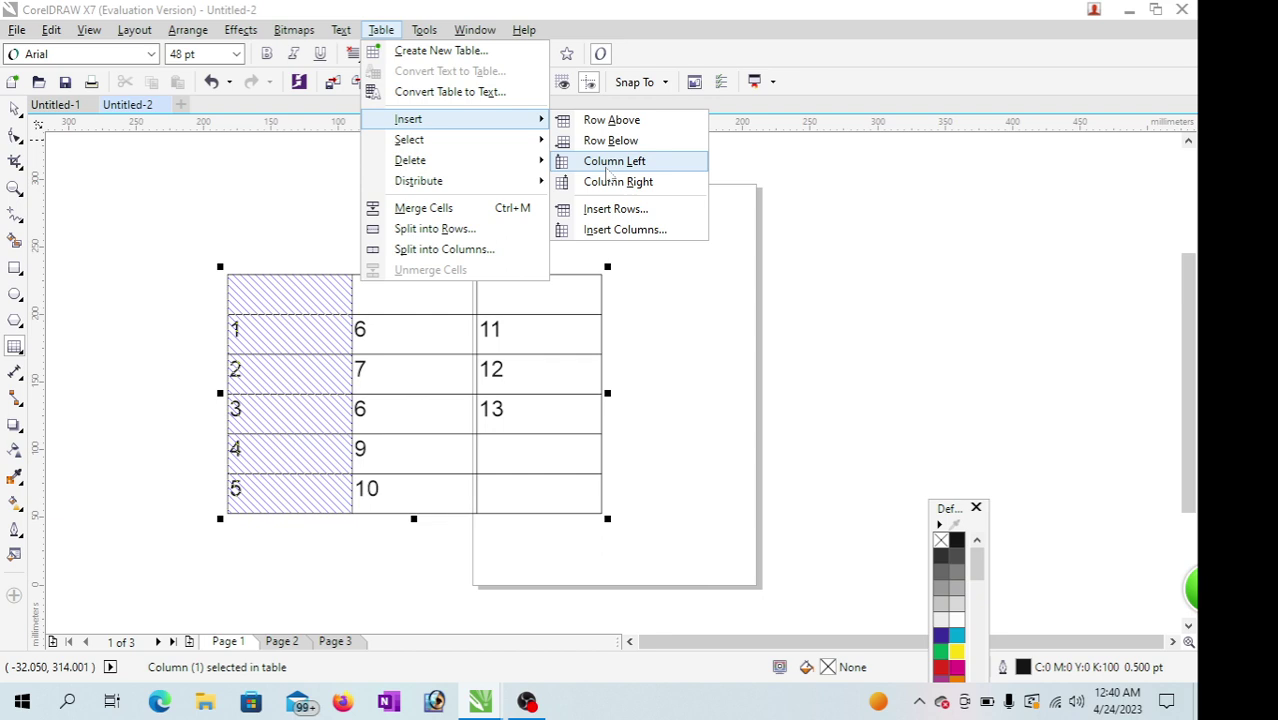
click(611, 166)
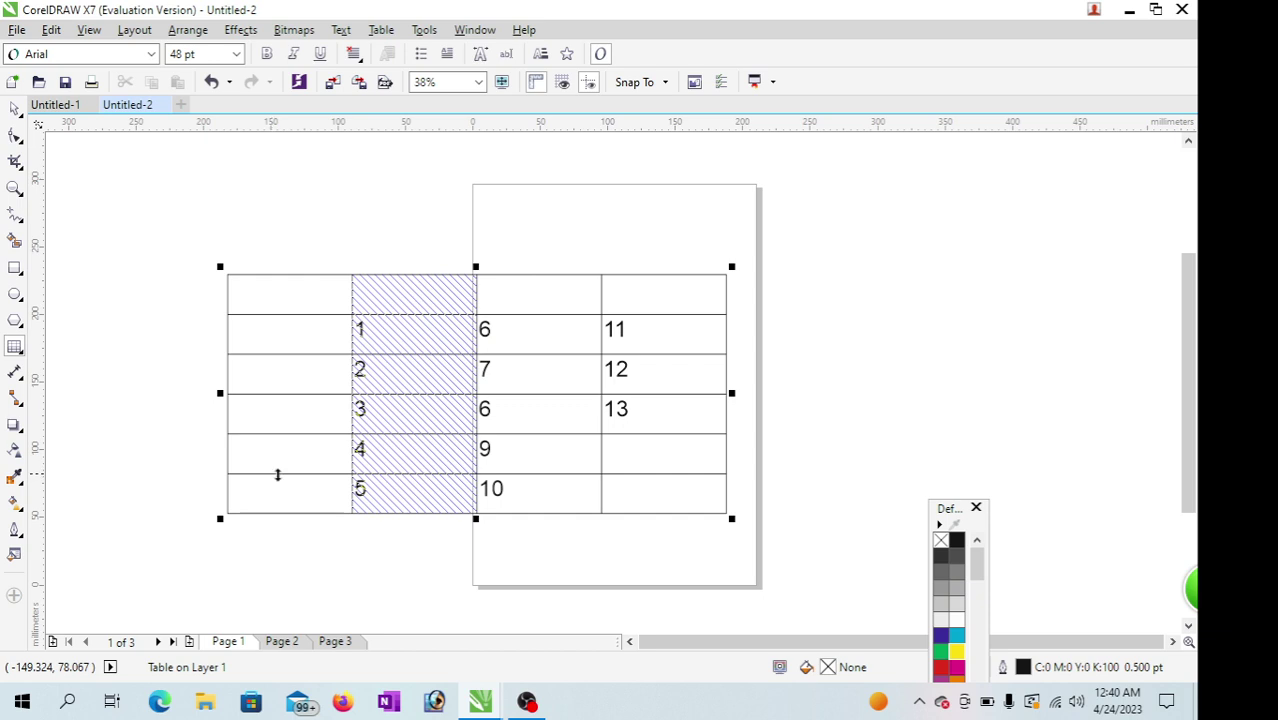
click(381, 29)
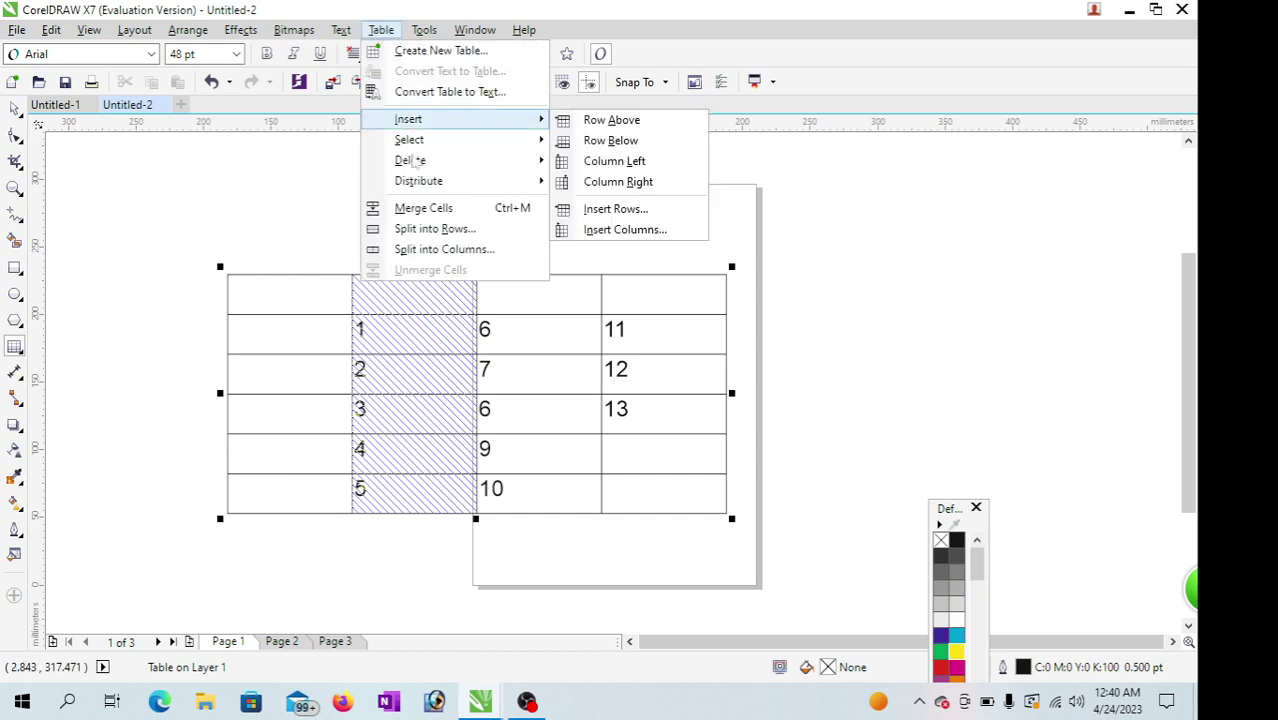
click(618, 181)
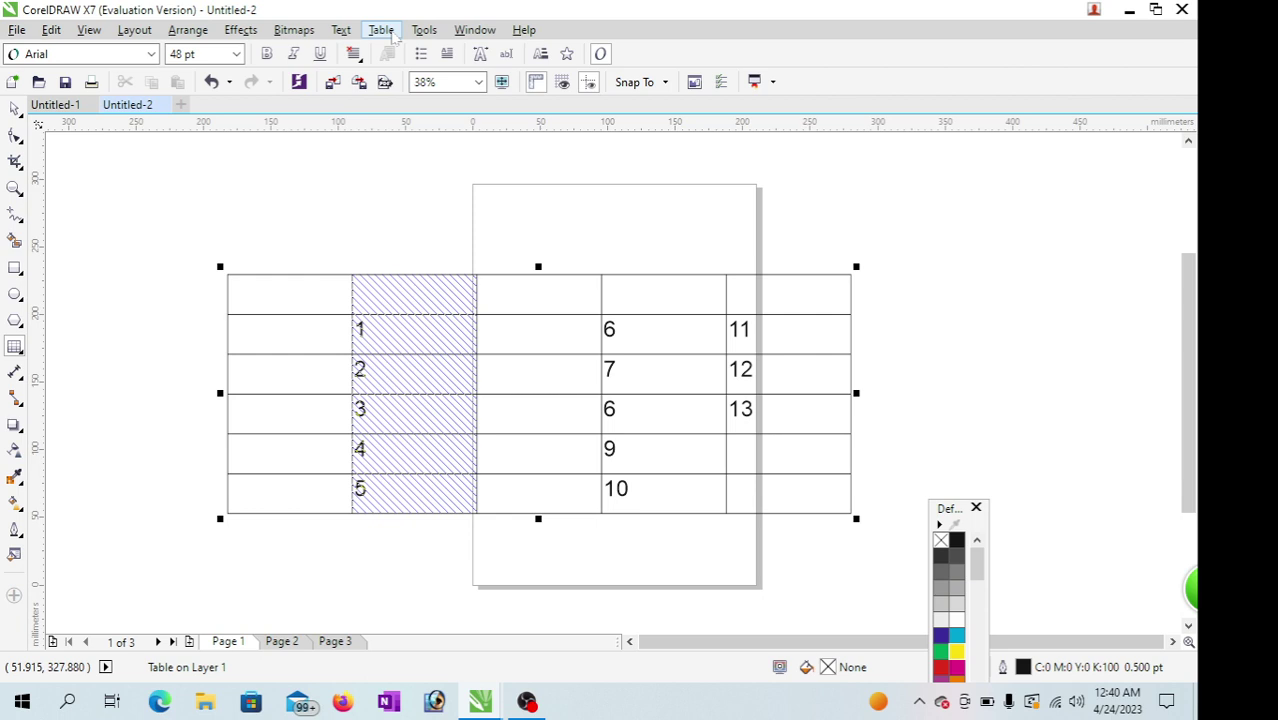
click(392, 33)
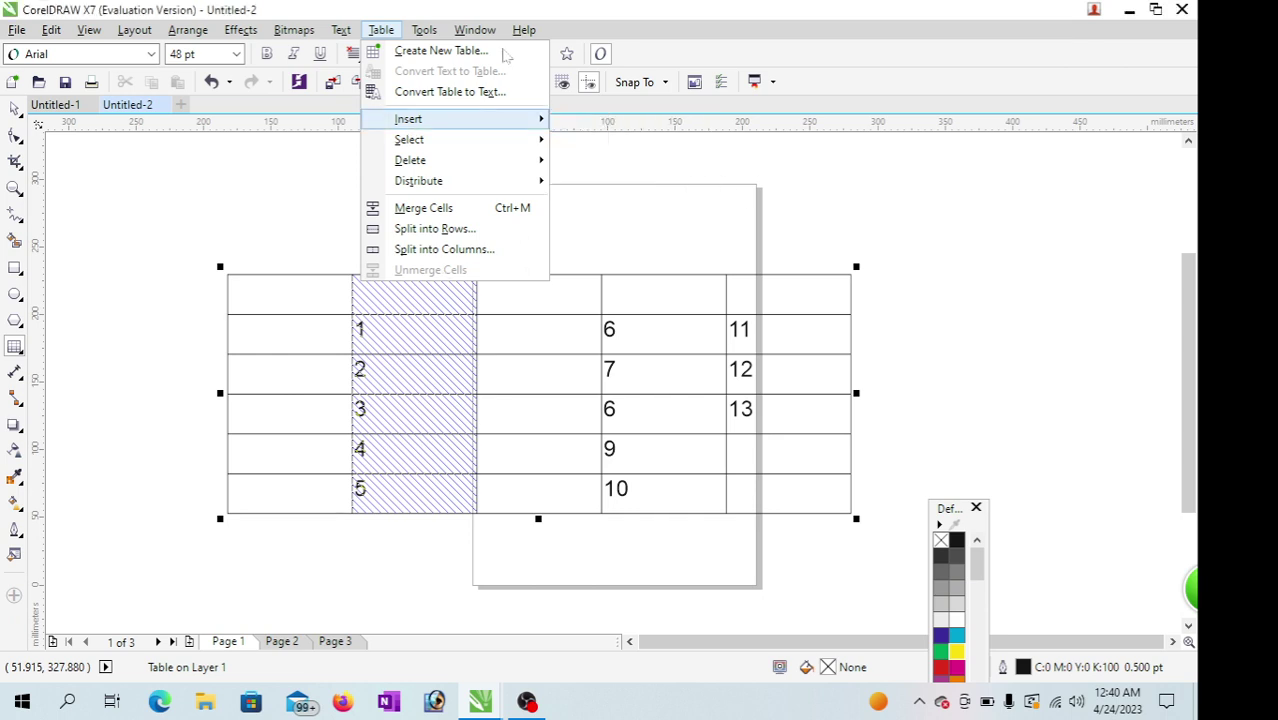
mouse_move(474, 29)
click(385, 337)
click(337, 297)
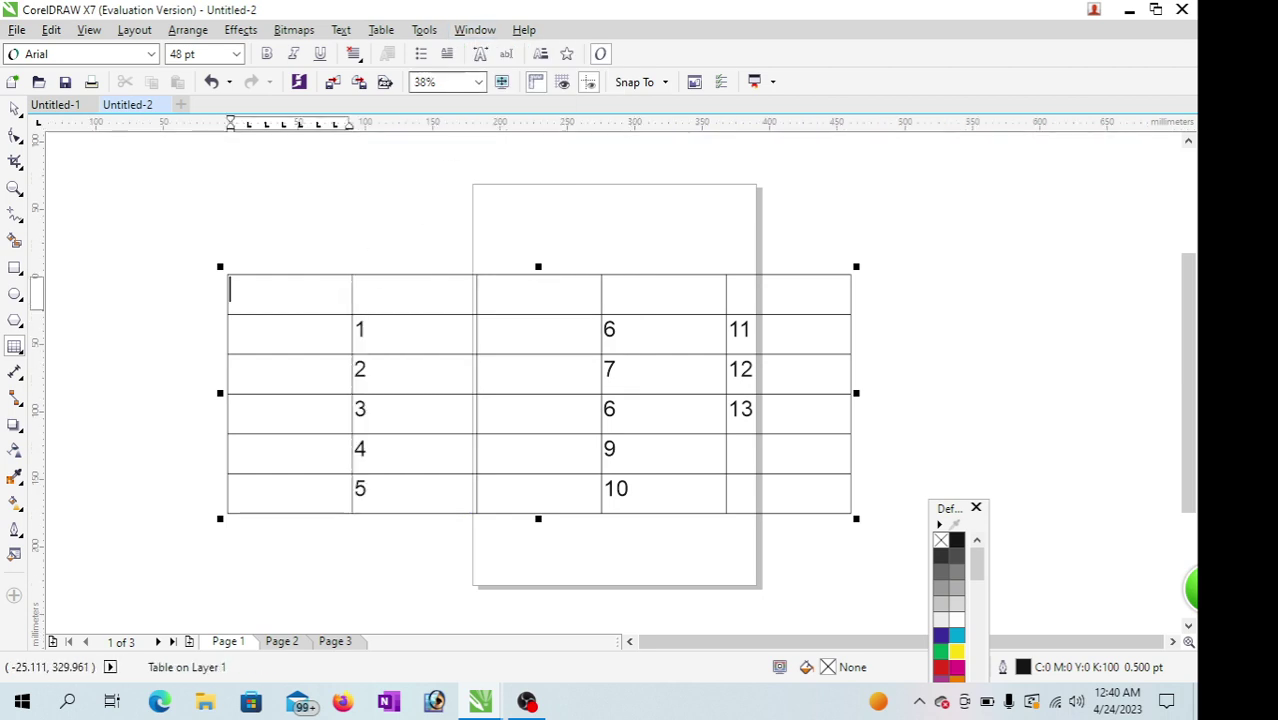
click(381, 29)
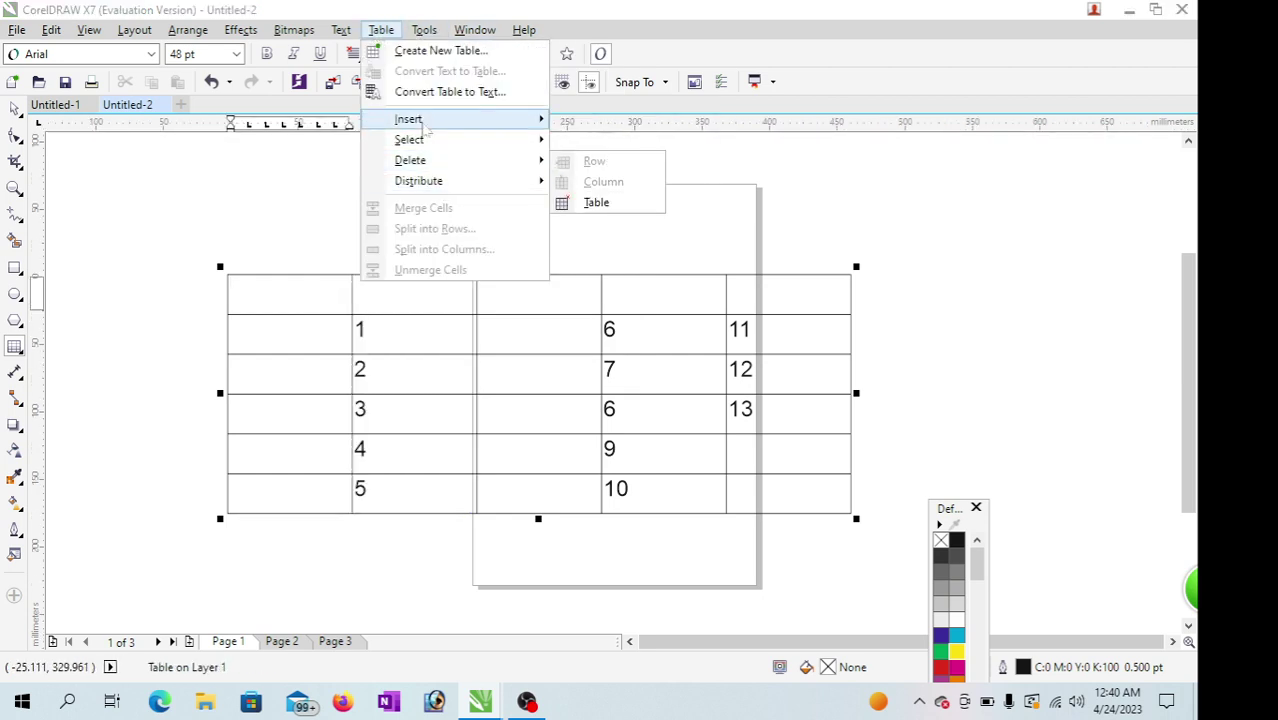
click(271, 294)
Step: Select the table's first two rows and insert 3 rows above the selection
mouse_move(271, 294)
mouse_down()
mouse_move(676, 343)
mouse_move(790, 332)
mouse_up()
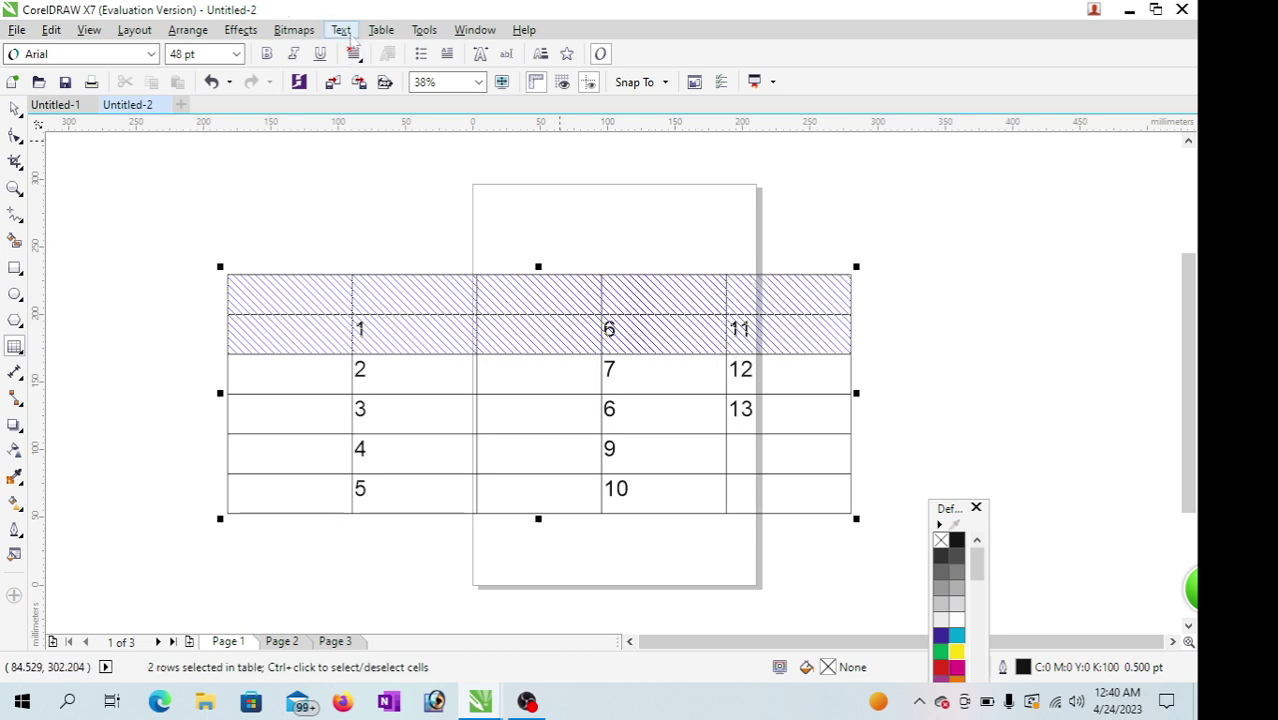
click(381, 29)
mouse_move(410, 120)
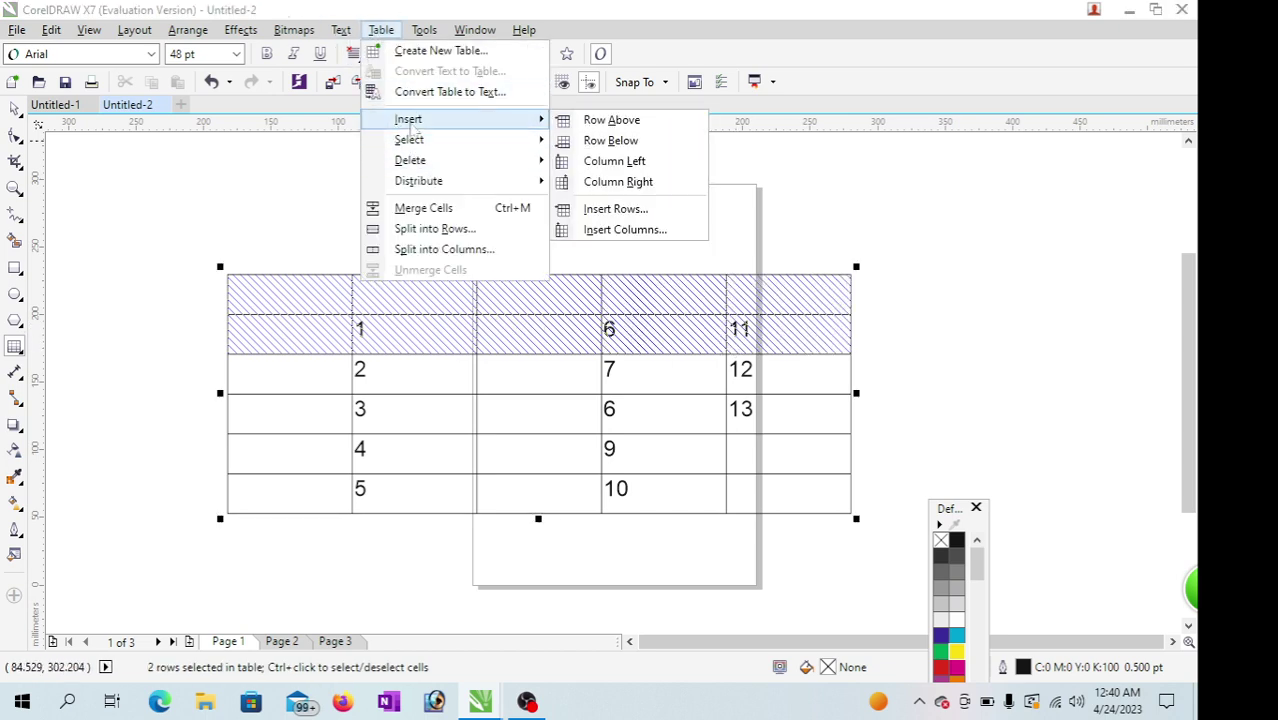
click(617, 210)
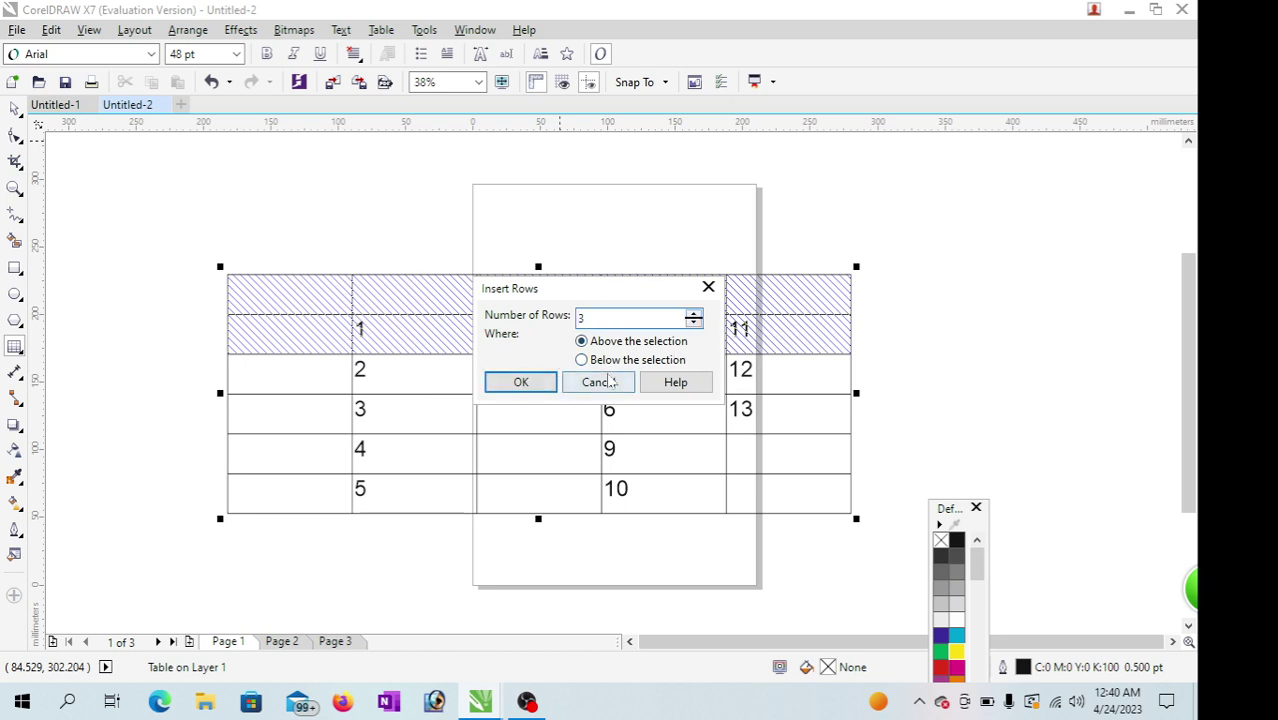
click(533, 382)
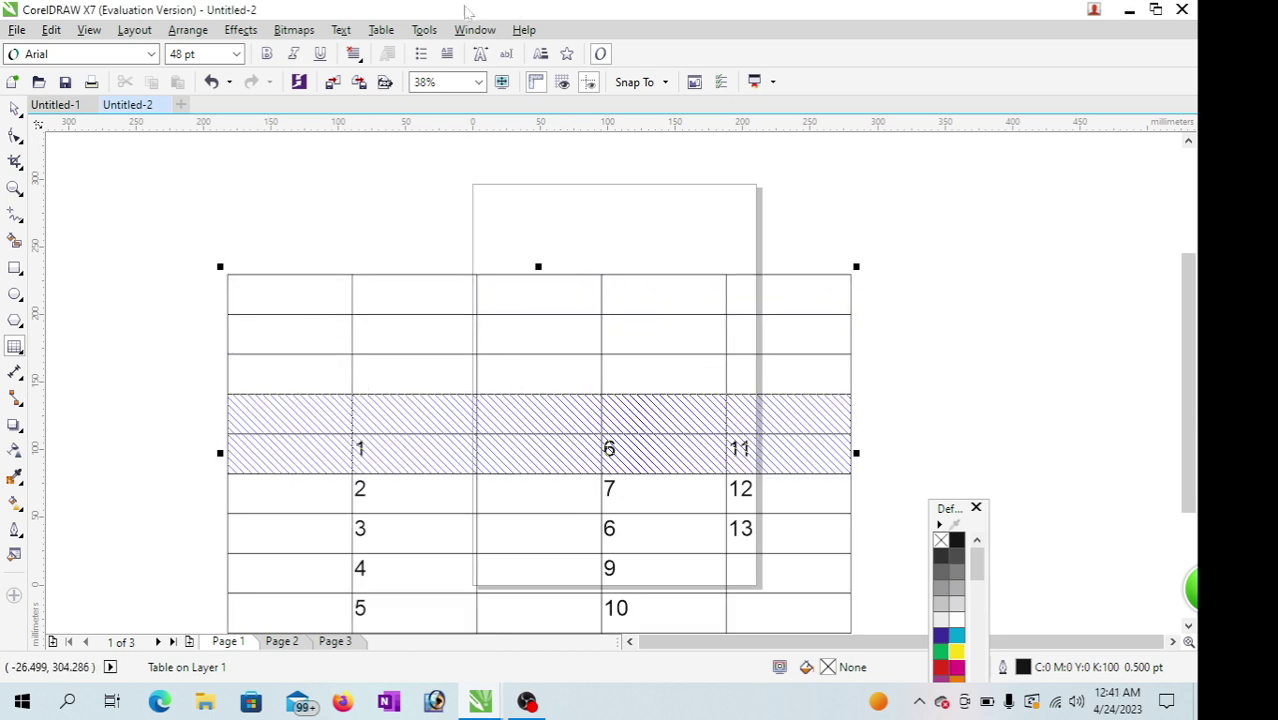
Step: Insert 5 columns to the left of the selected table cells
click(374, 31)
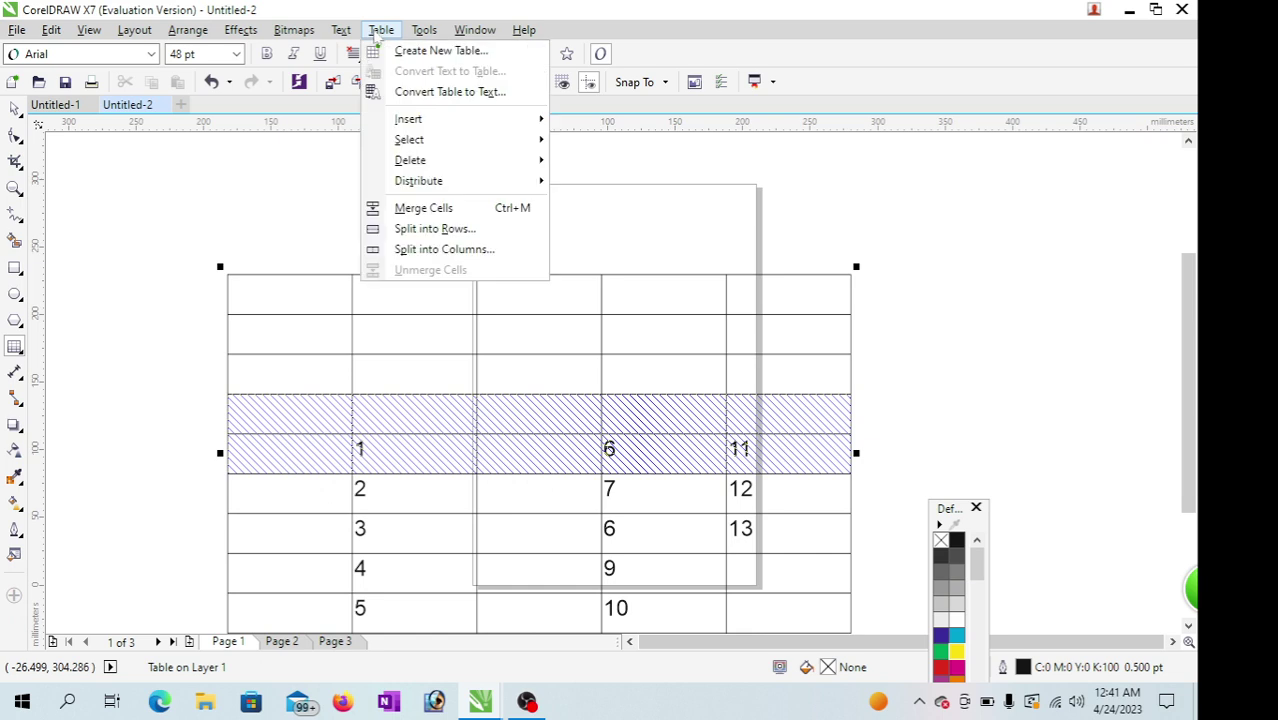
mouse_move(427, 128)
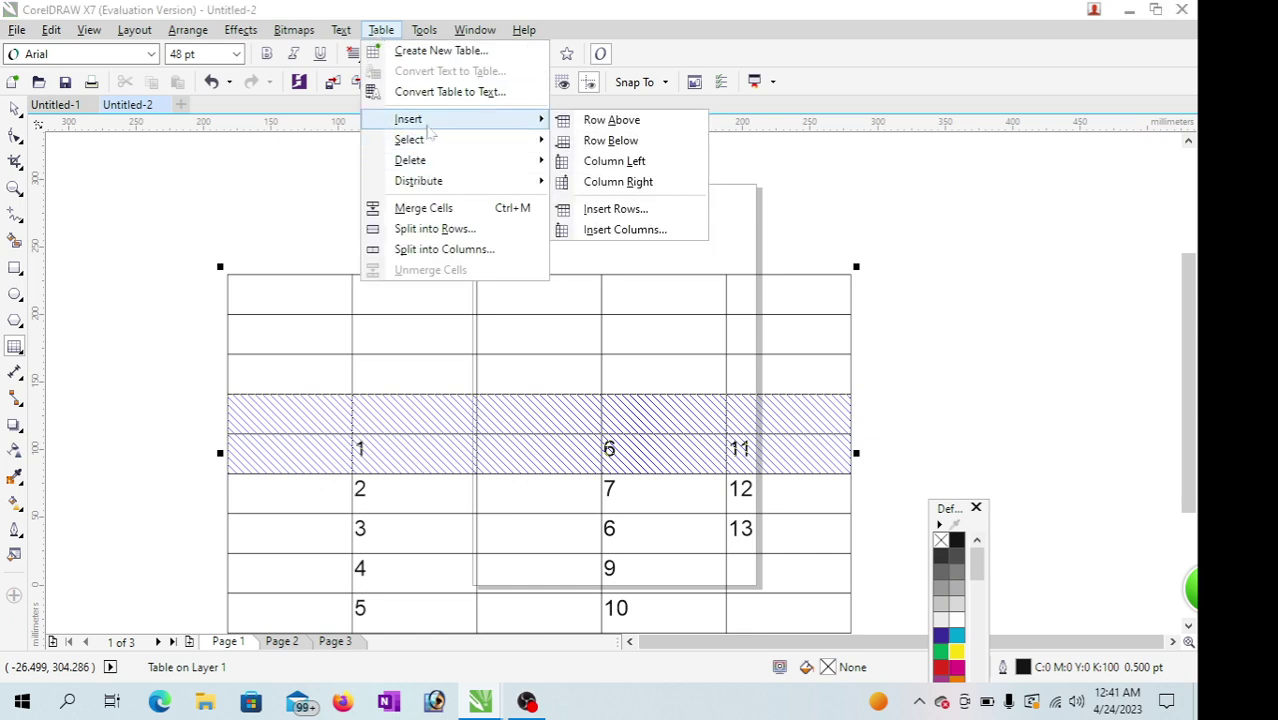
click(625, 230)
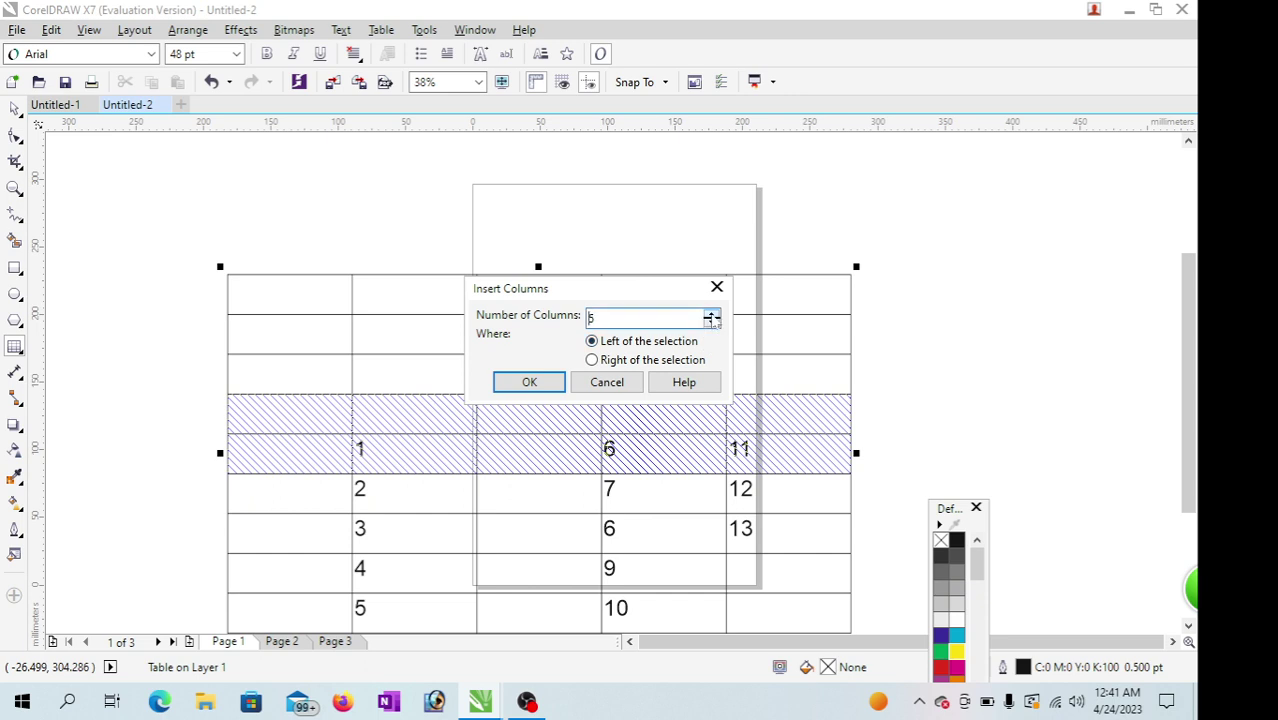
click(529, 382)
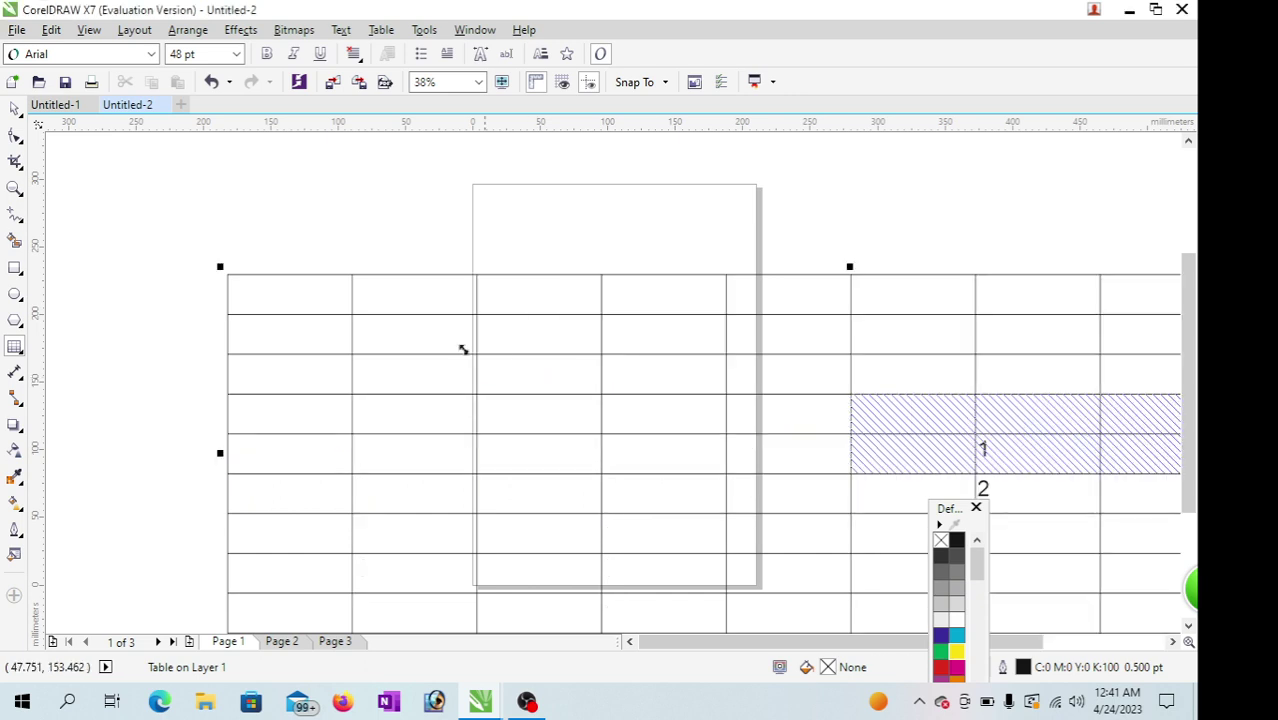
Step: Undo the last insertion of columns and clear the cell selection in the table
key(ctrl+z)
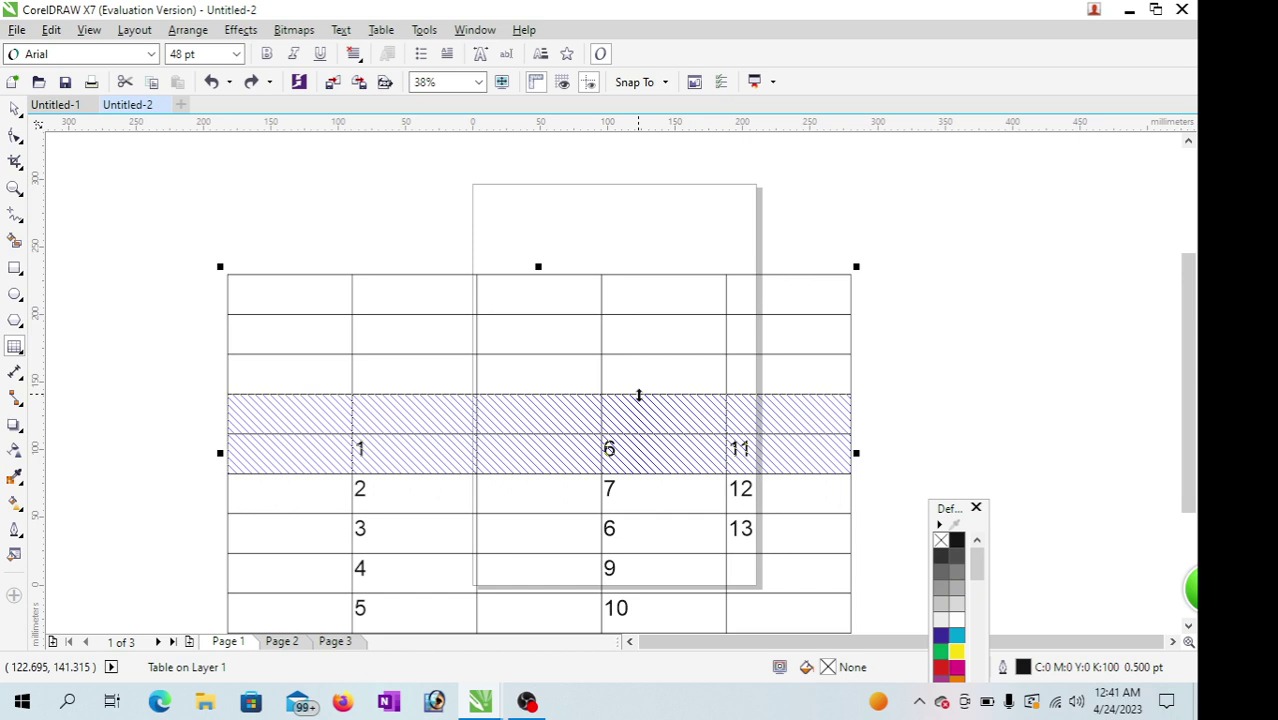
click(386, 330)
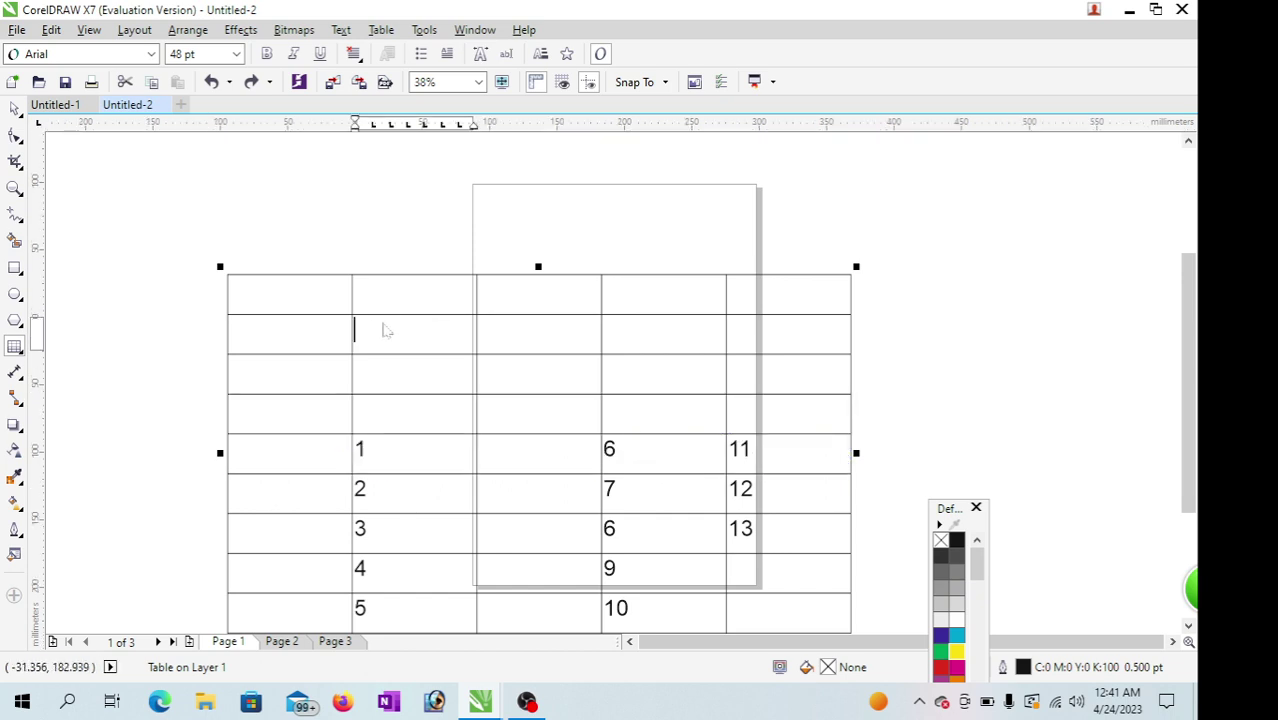
click(299, 297)
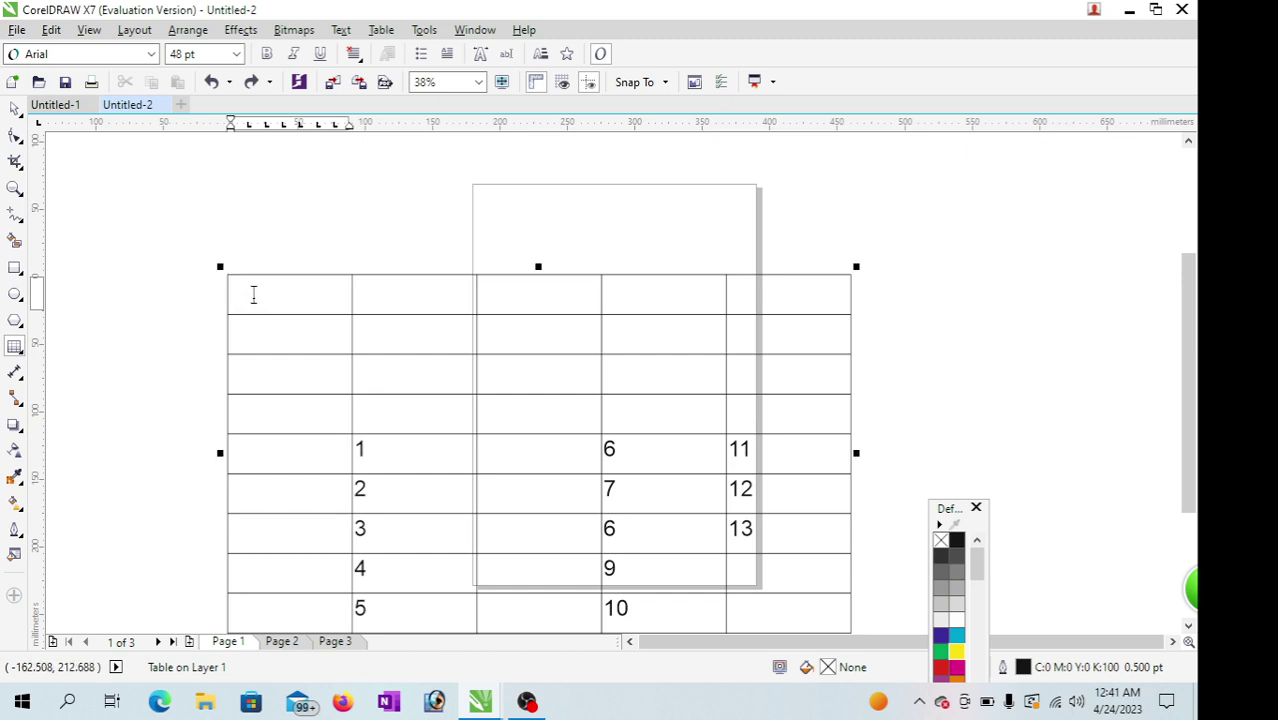
mouse_move(252, 294)
mouse_down()
mouse_move(462, 308)
mouse_move(782, 300)
mouse_up()
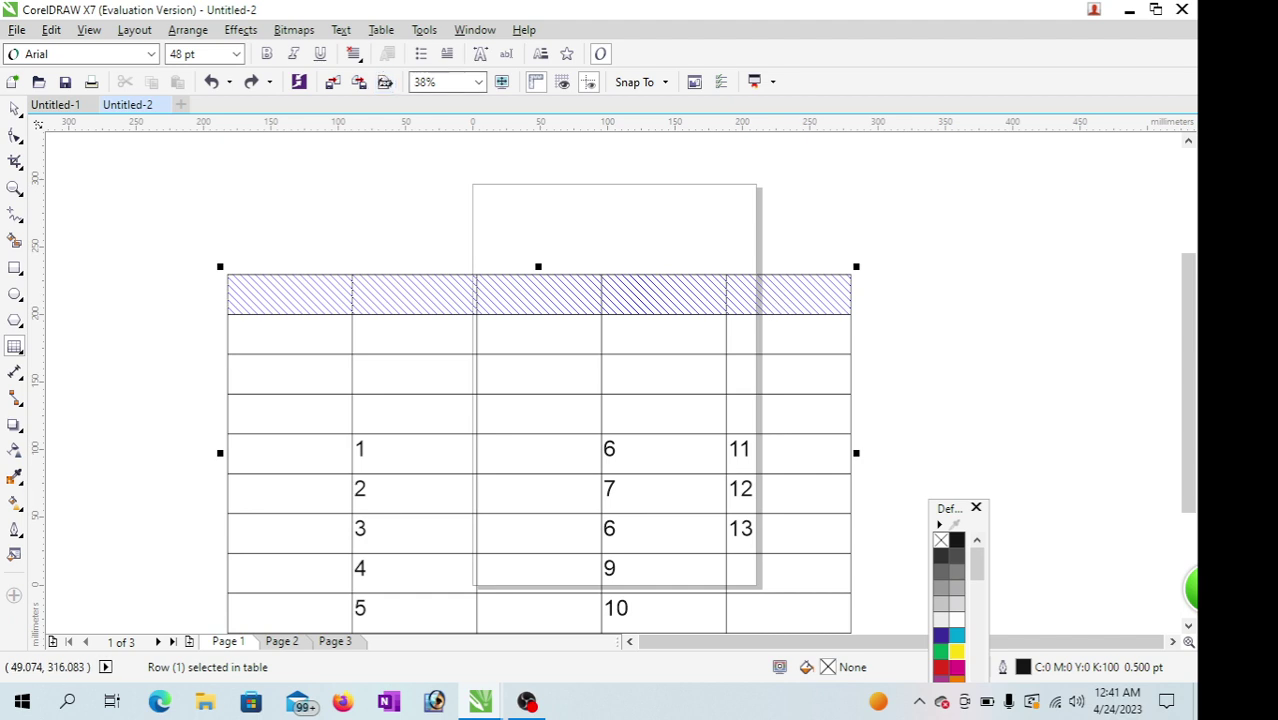
click(384, 32)
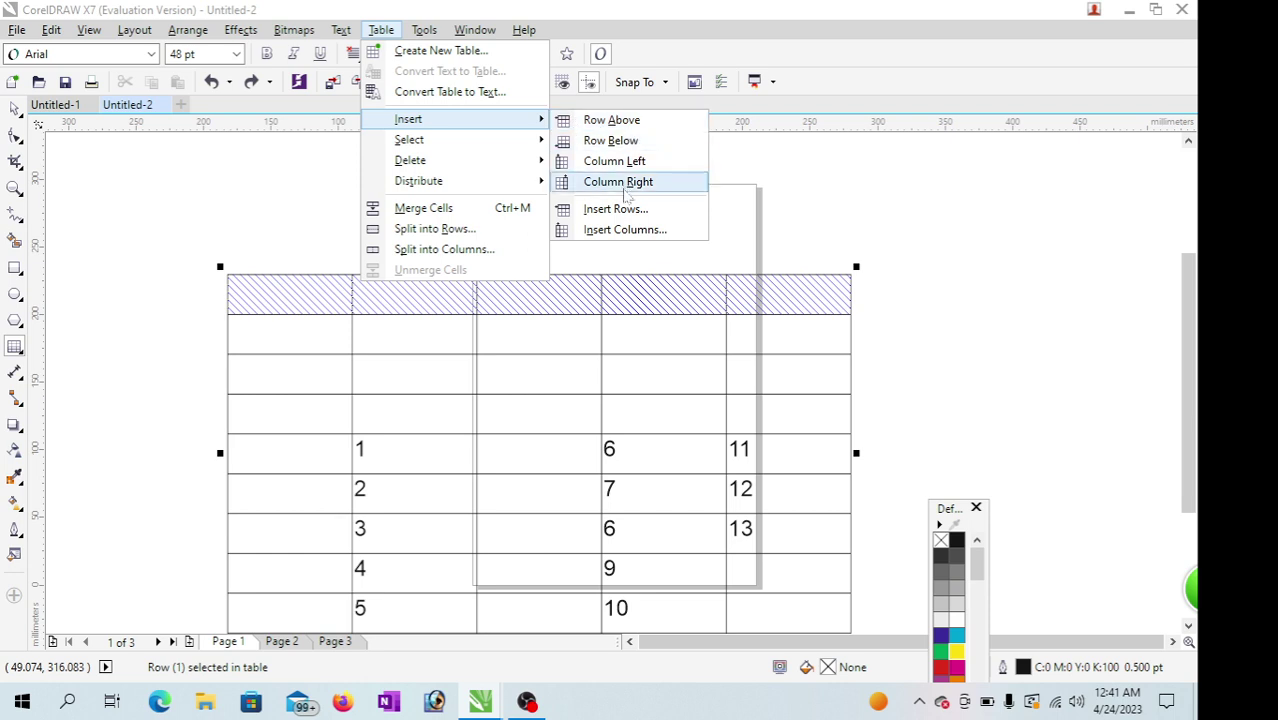
mouse_move(449, 147)
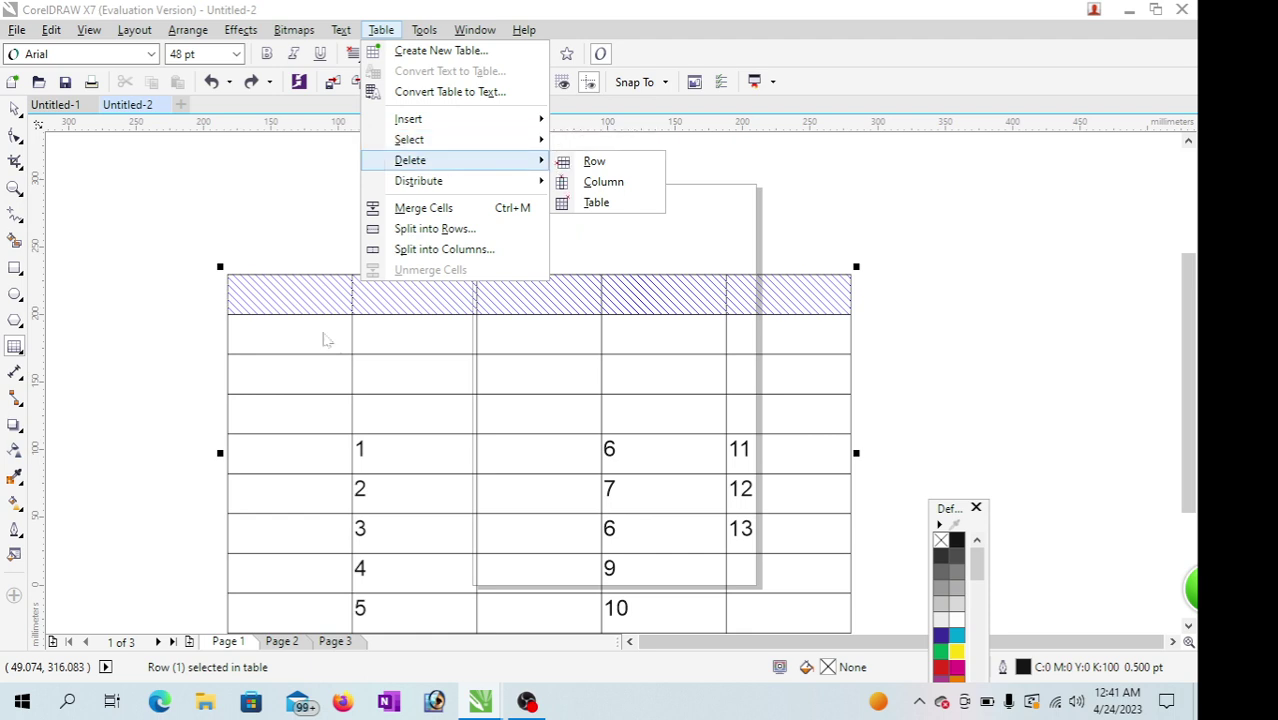
click(297, 300)
Step: Select the table's top-left cell and extend the selection to its whole row using the table selection commands
click(285, 297)
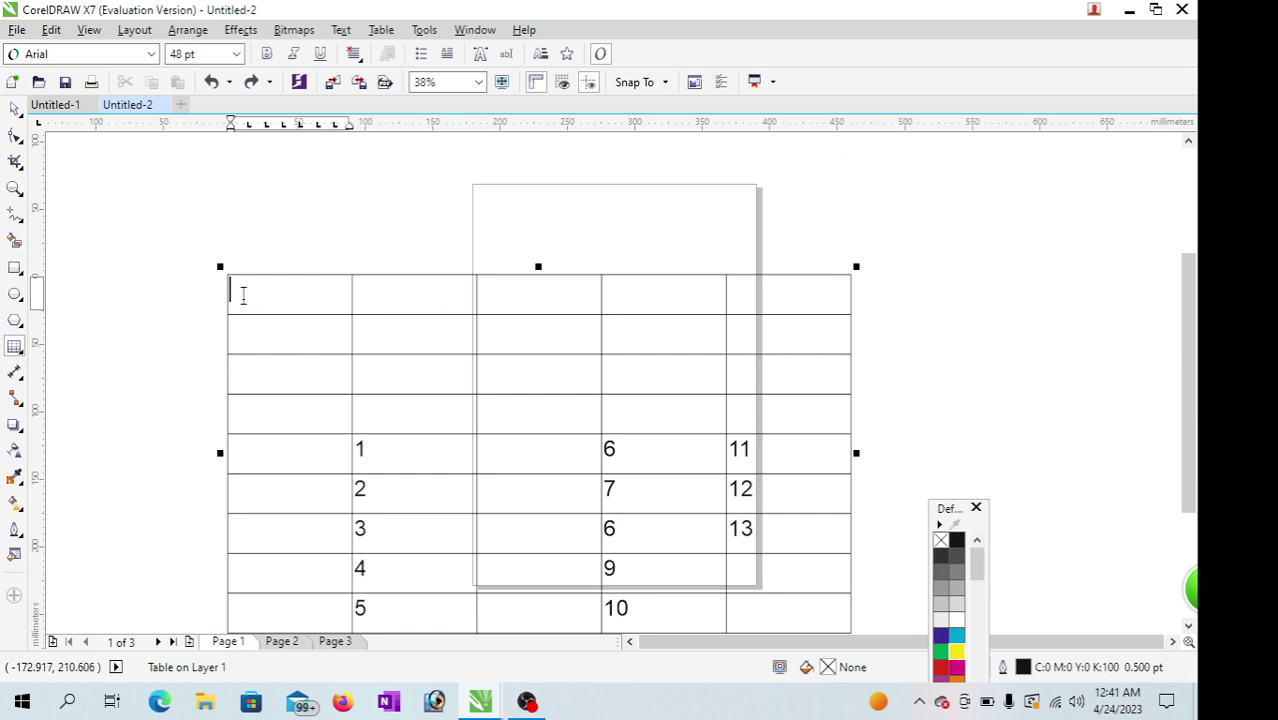
click(381, 30)
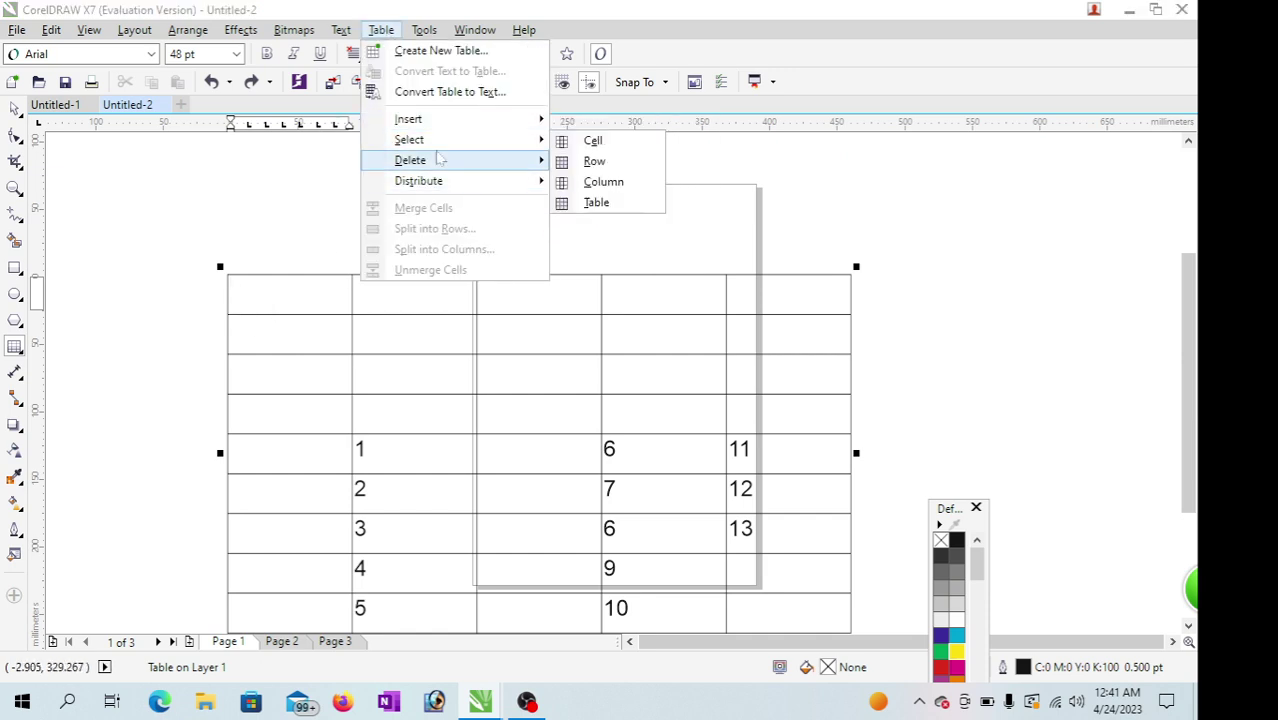
click(594, 141)
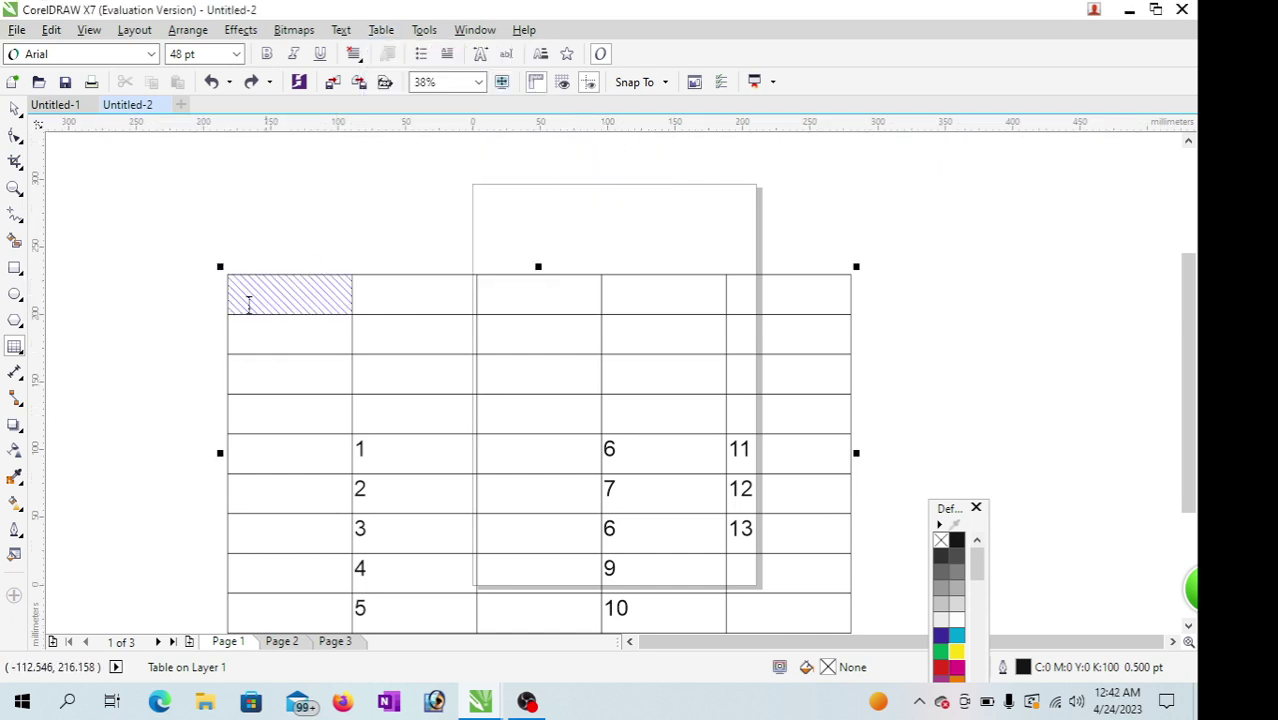
click(382, 31)
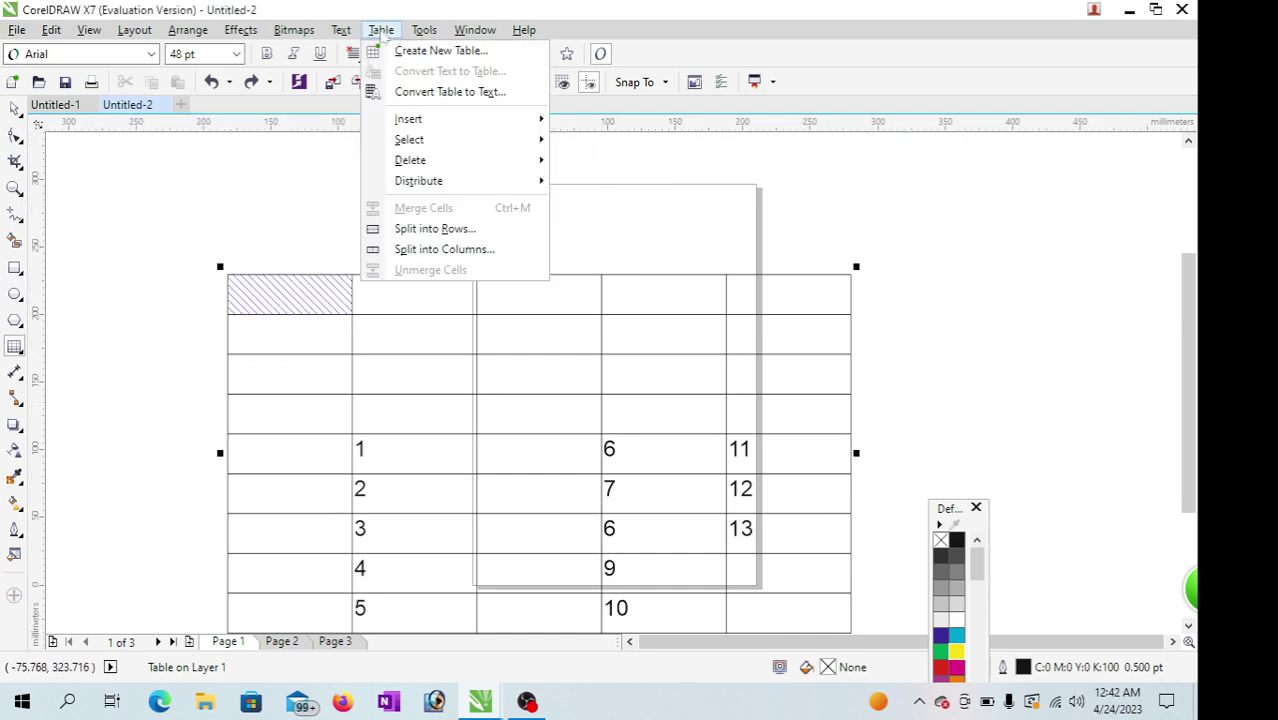
mouse_move(428, 122)
mouse_move(426, 145)
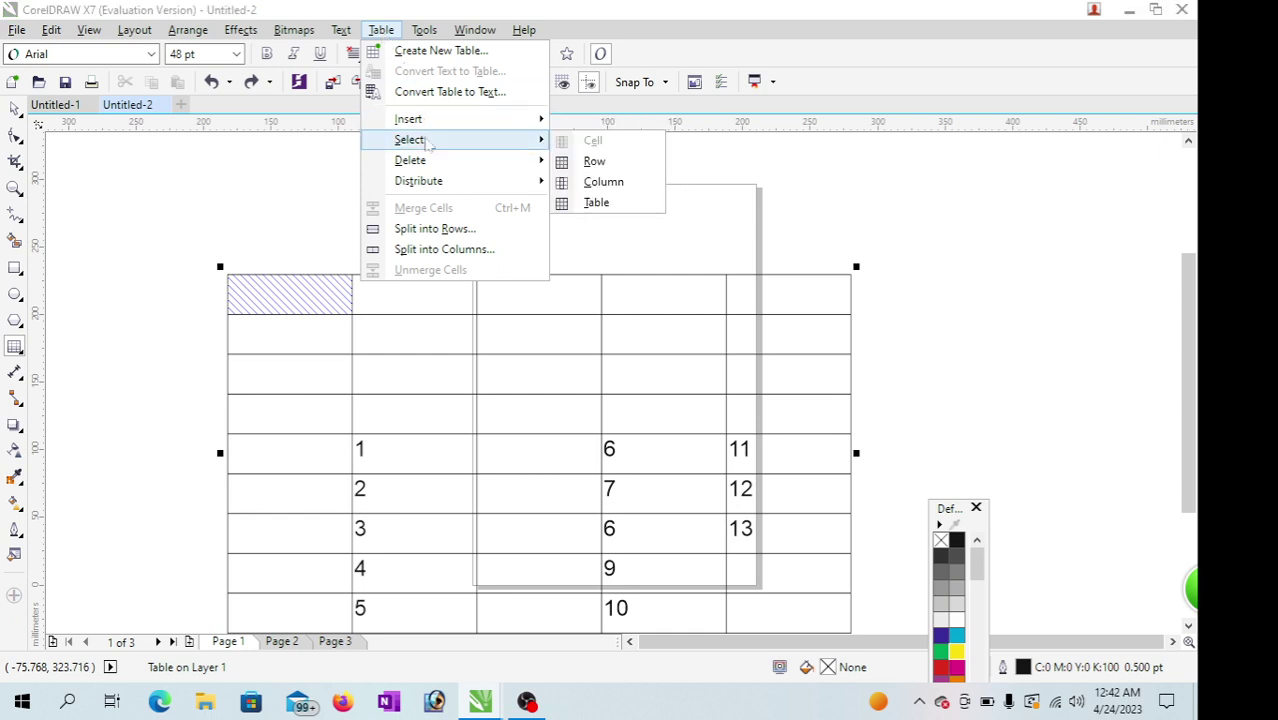
click(593, 168)
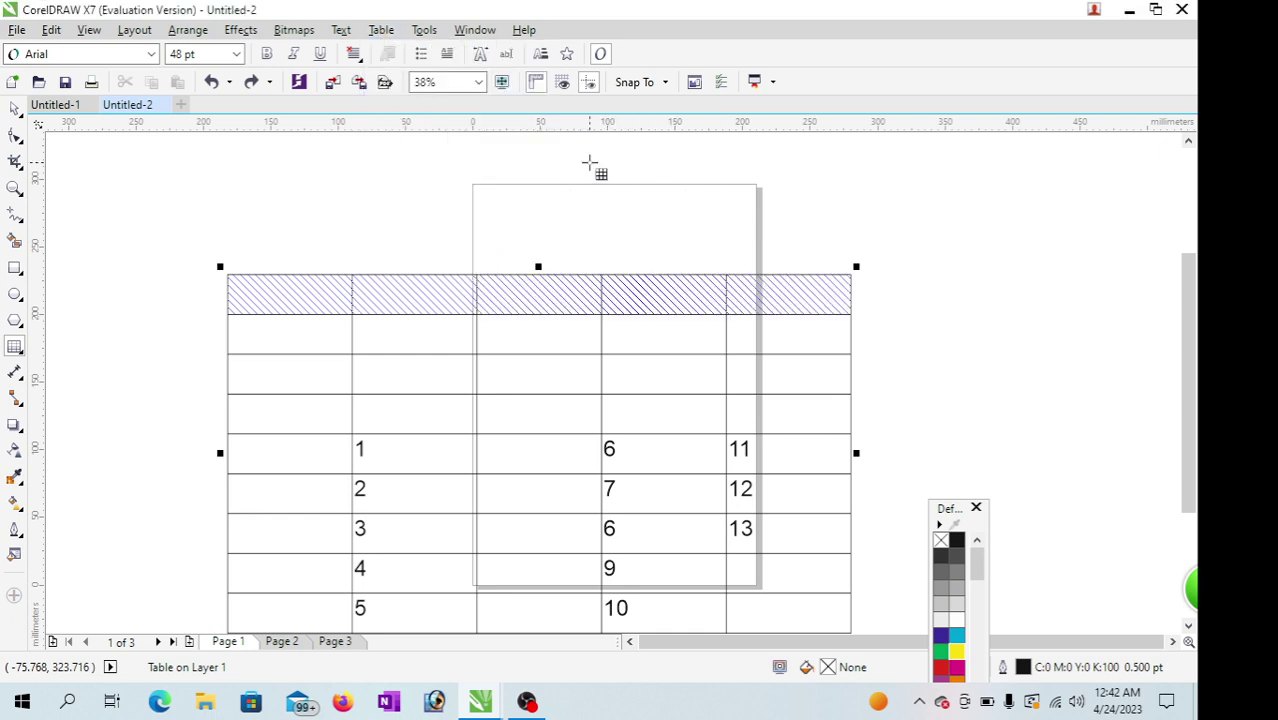
Step: Select the table's whole first column starting from its second-row cell, using the column selection command
click(276, 340)
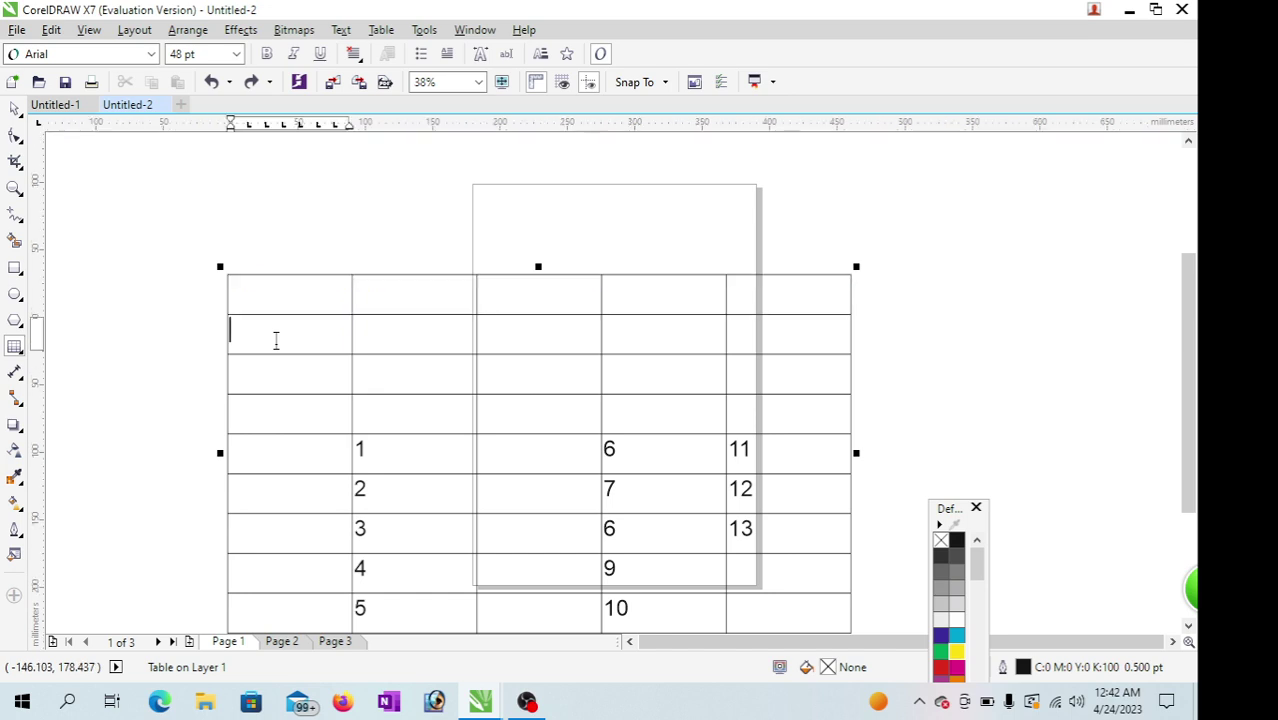
click(386, 32)
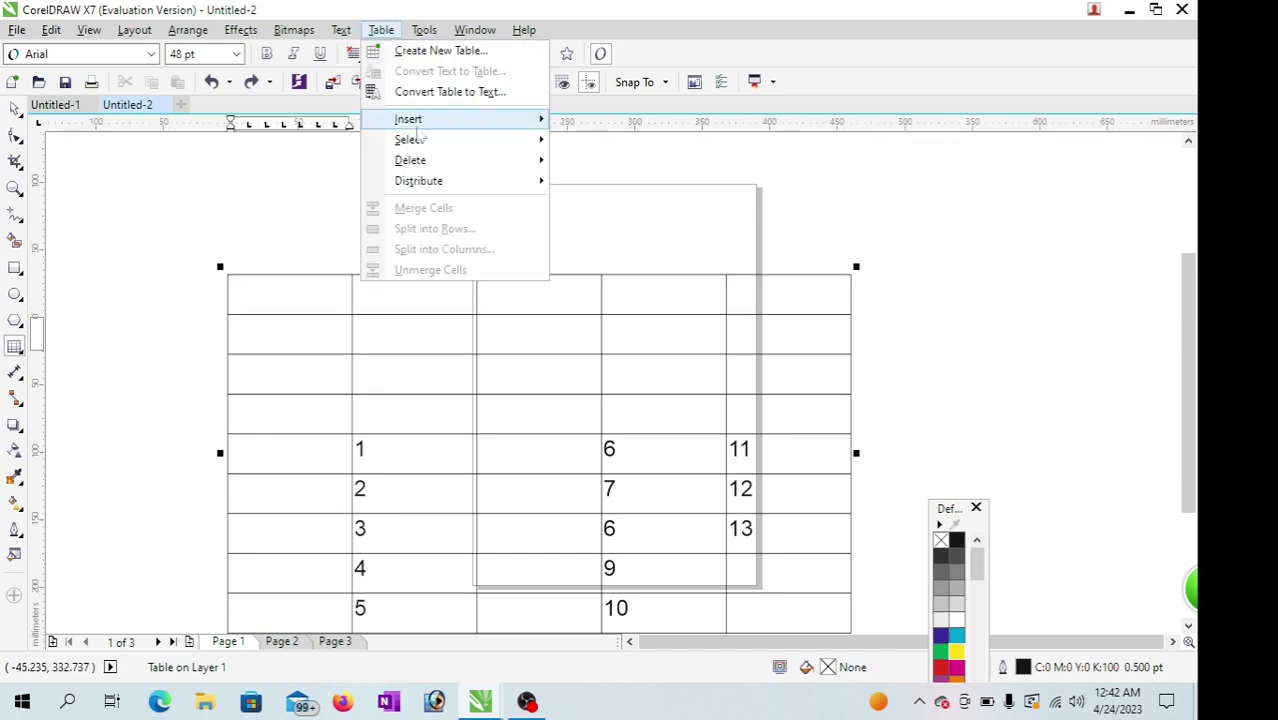
mouse_move(428, 148)
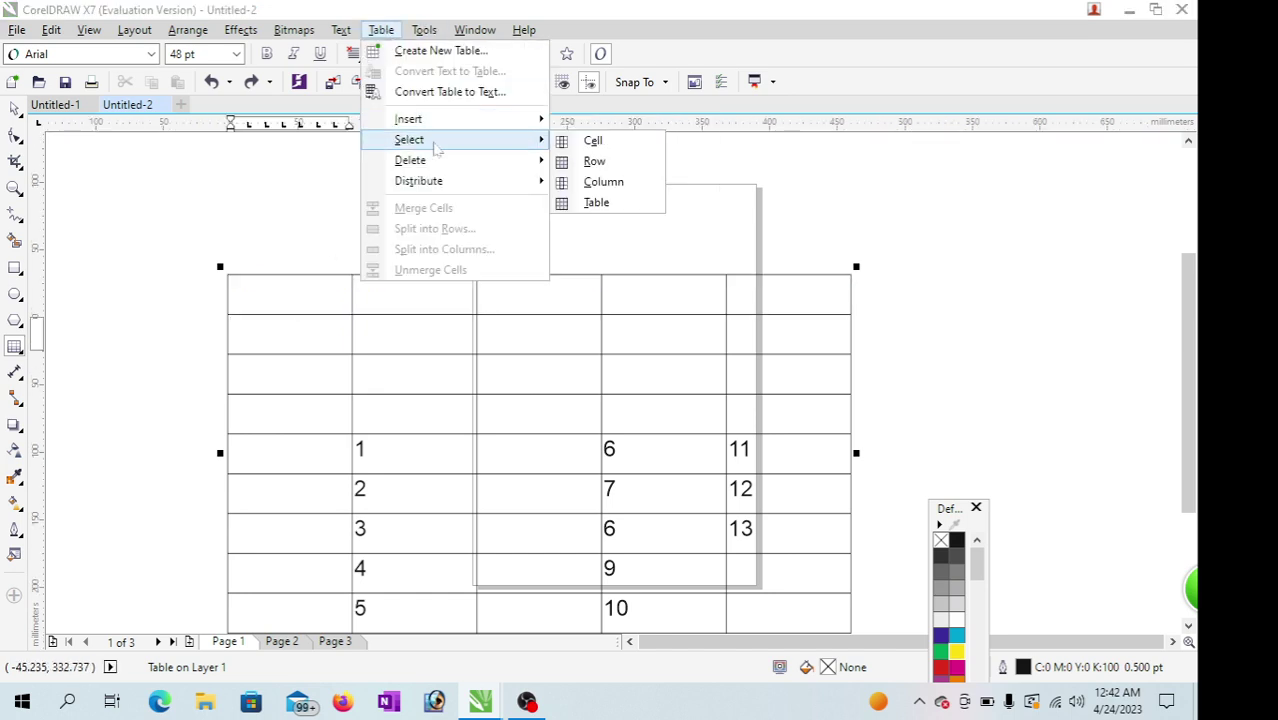
click(604, 183)
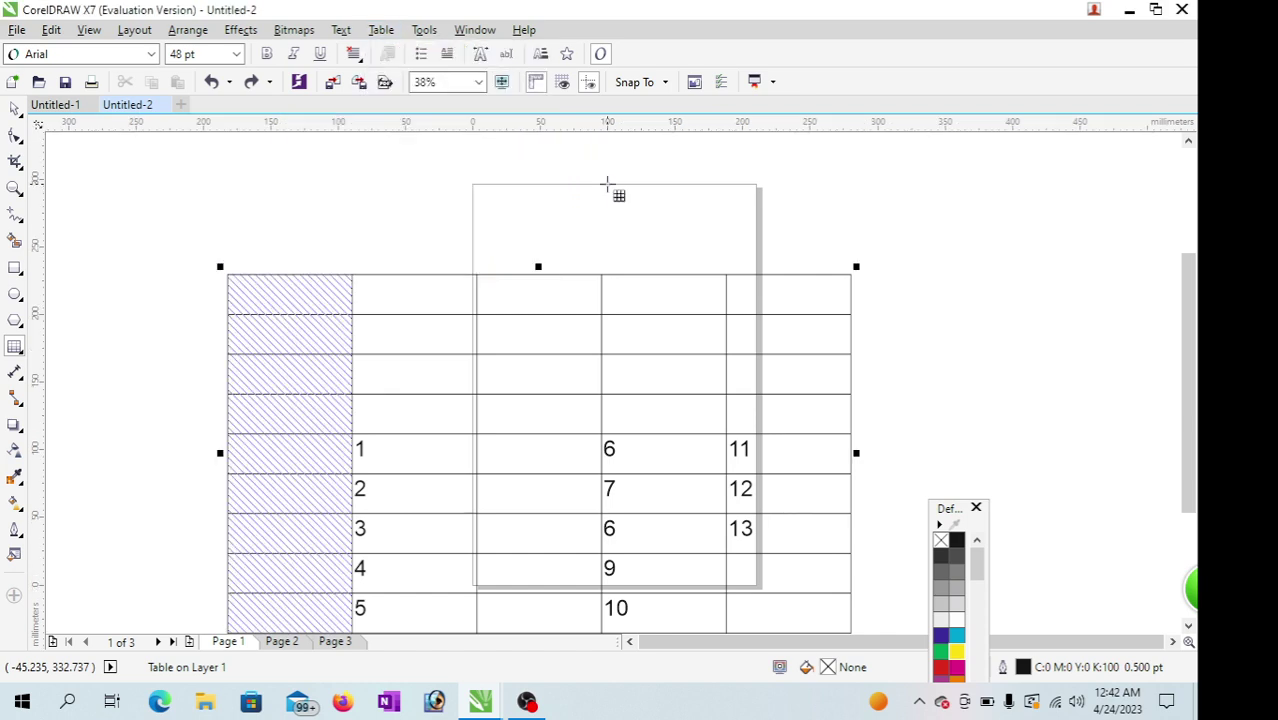
click(390, 33)
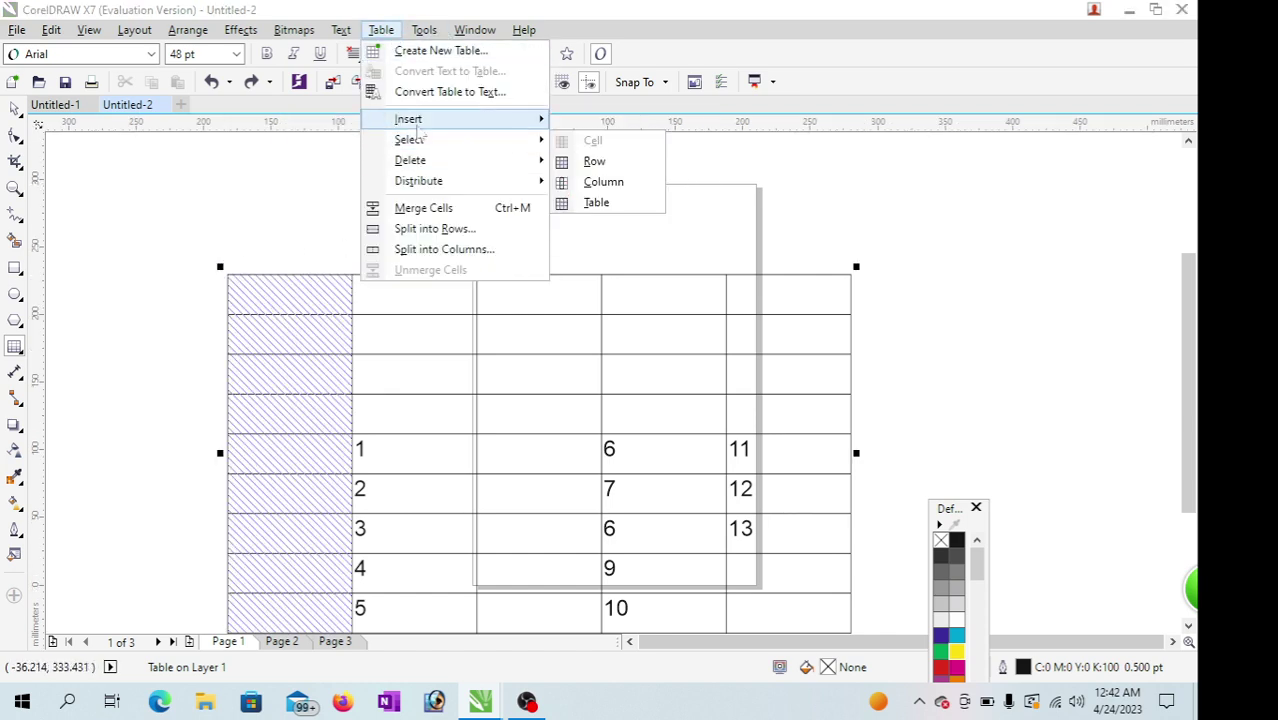
mouse_move(418, 125)
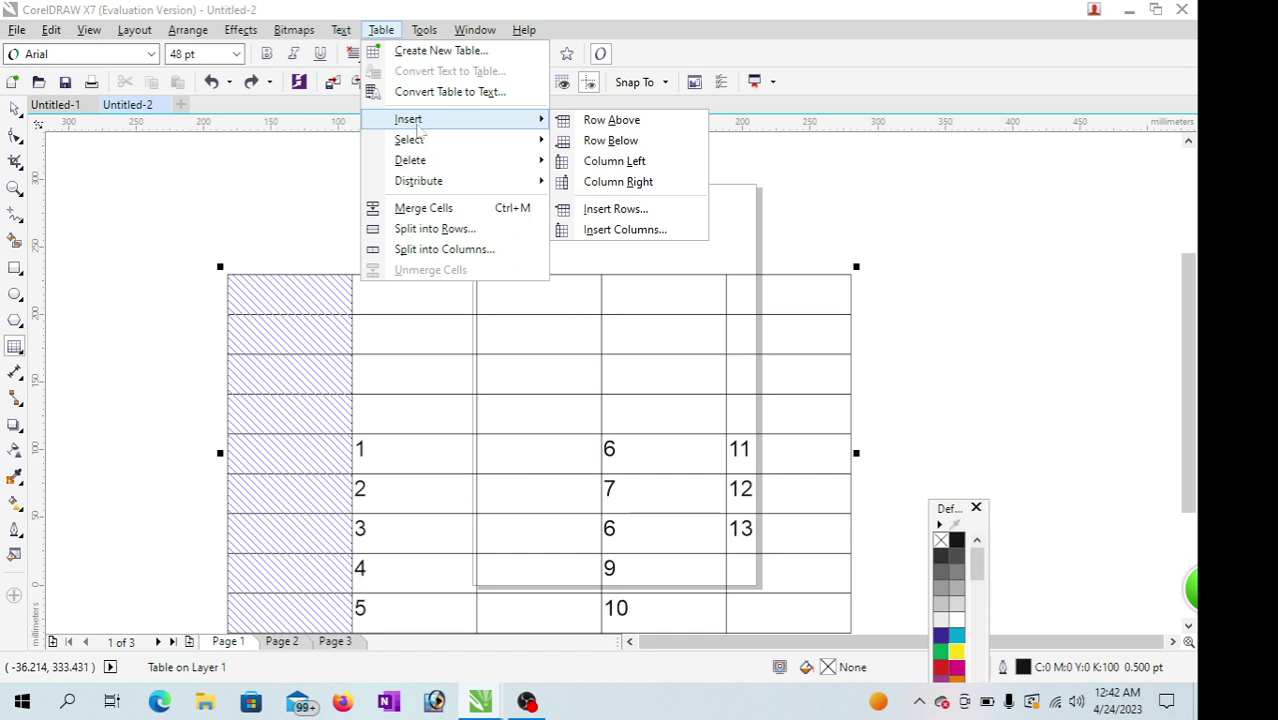
mouse_move(423, 171)
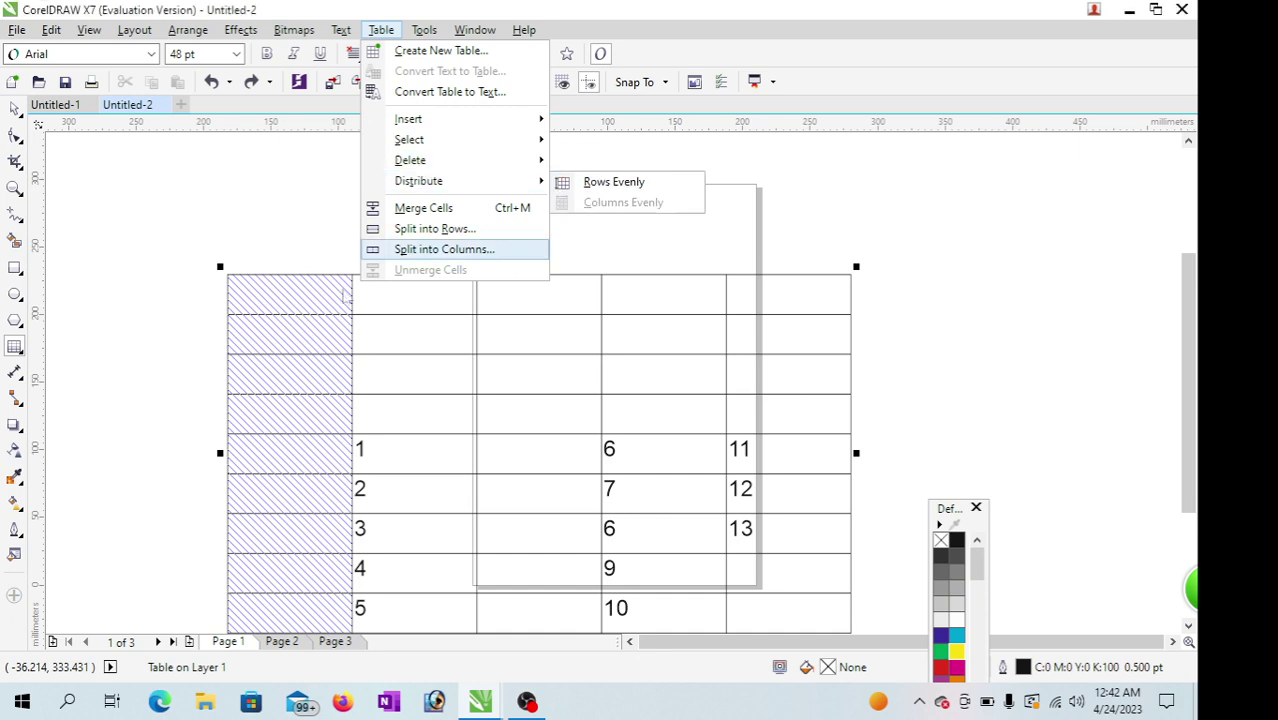
click(385, 342)
Step: Select all cells of the table's empty first row and delete that row
click(286, 301)
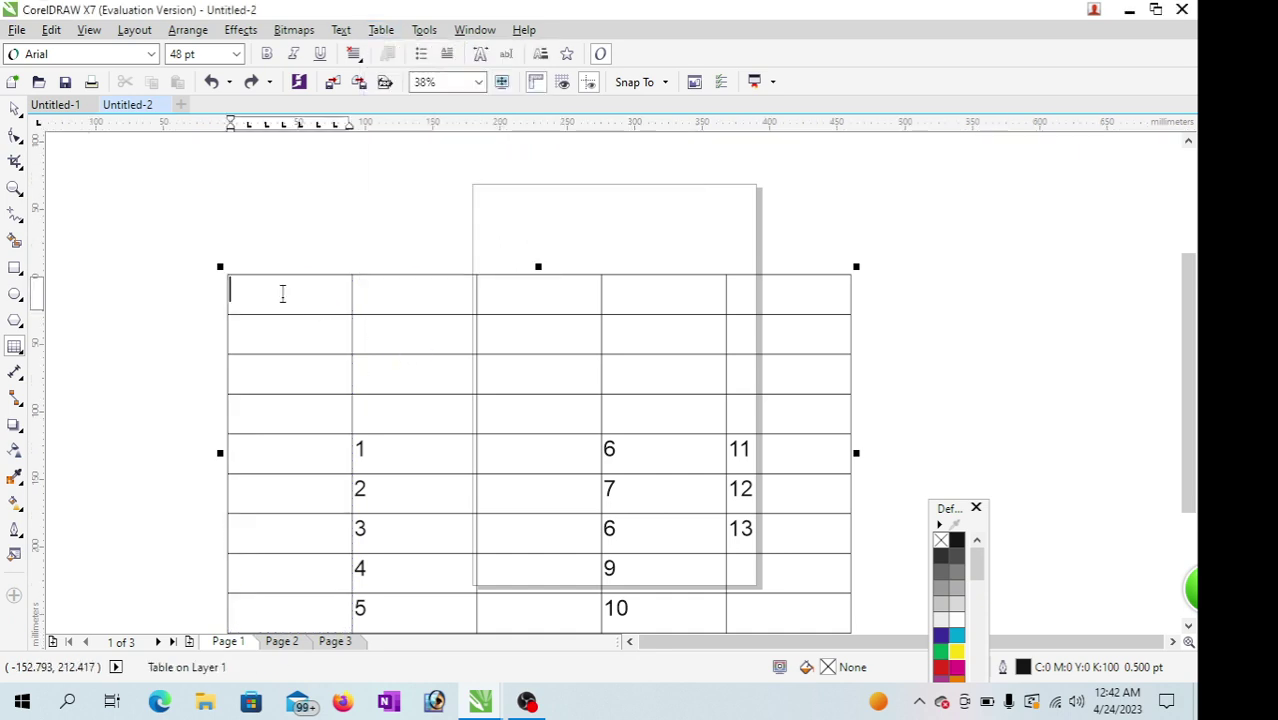
drag(308, 297, 758, 291)
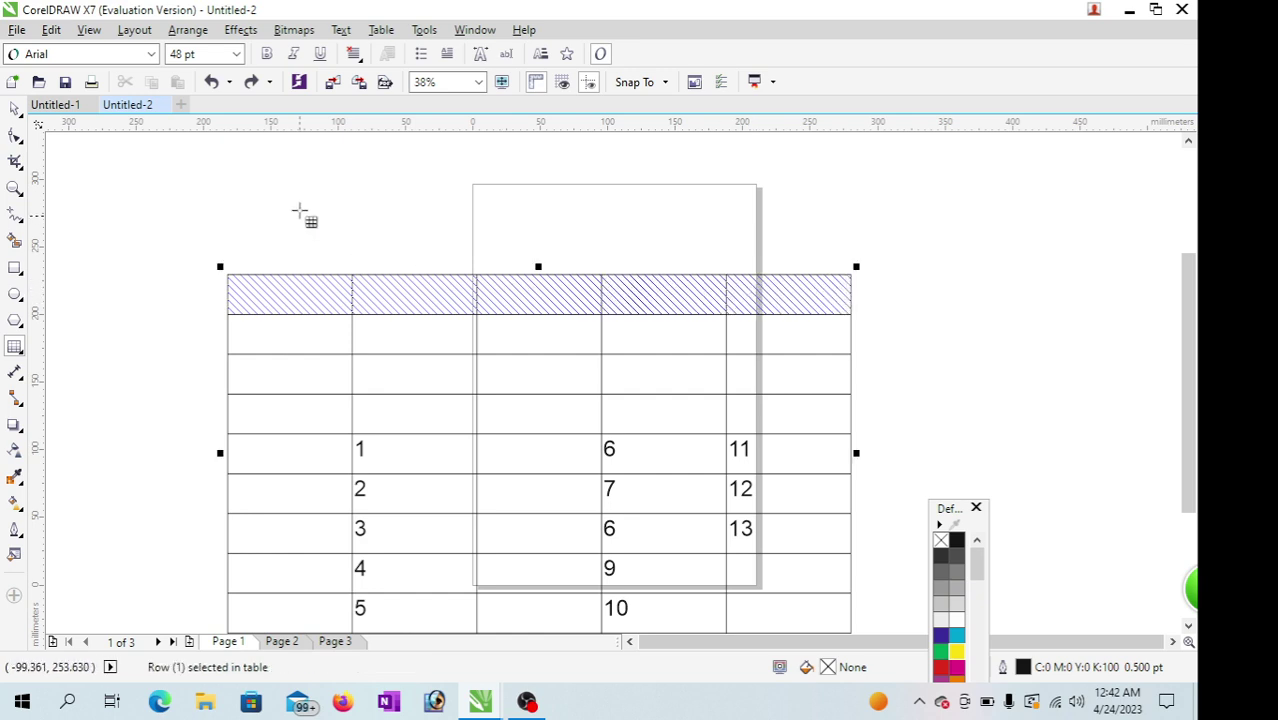
click(384, 32)
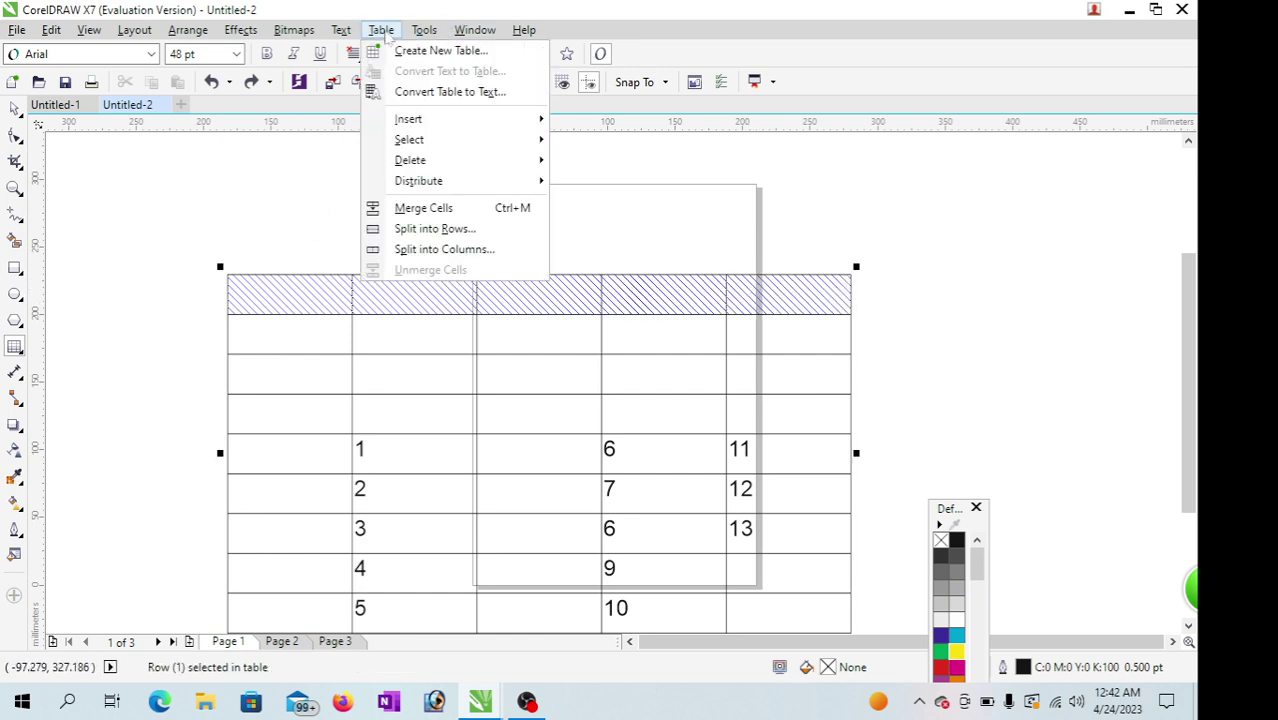
mouse_move(426, 168)
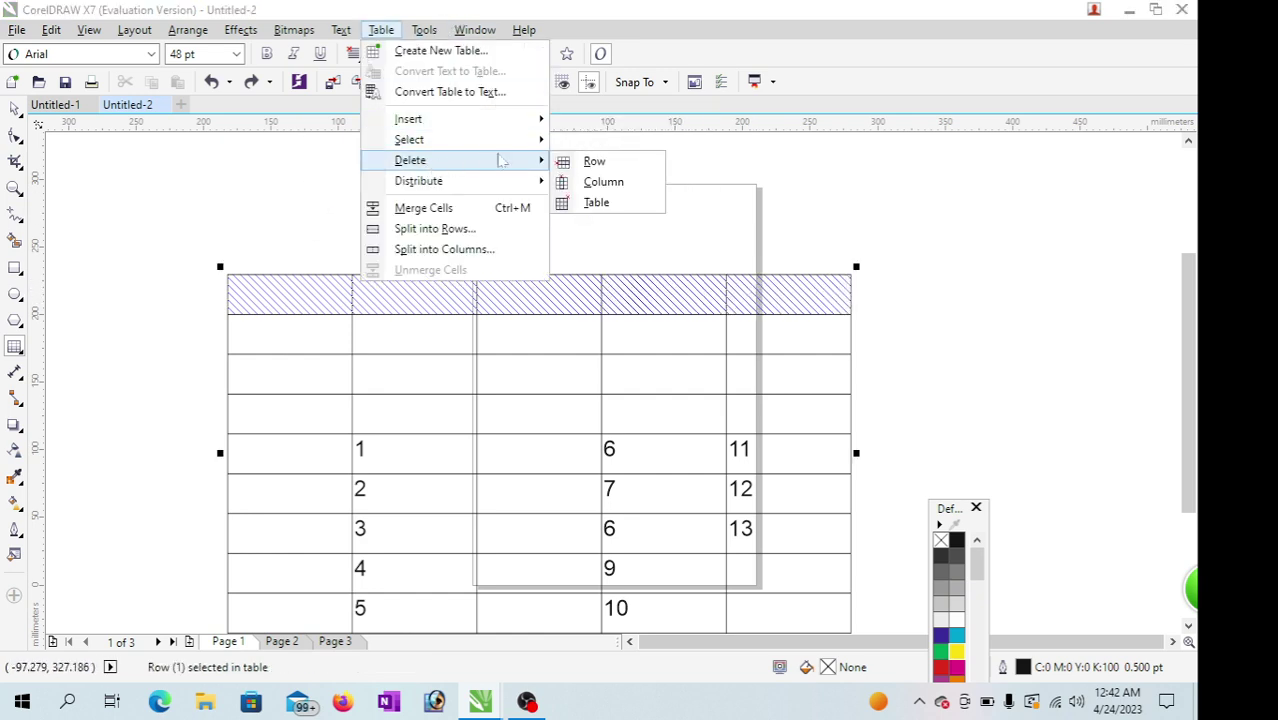
click(600, 162)
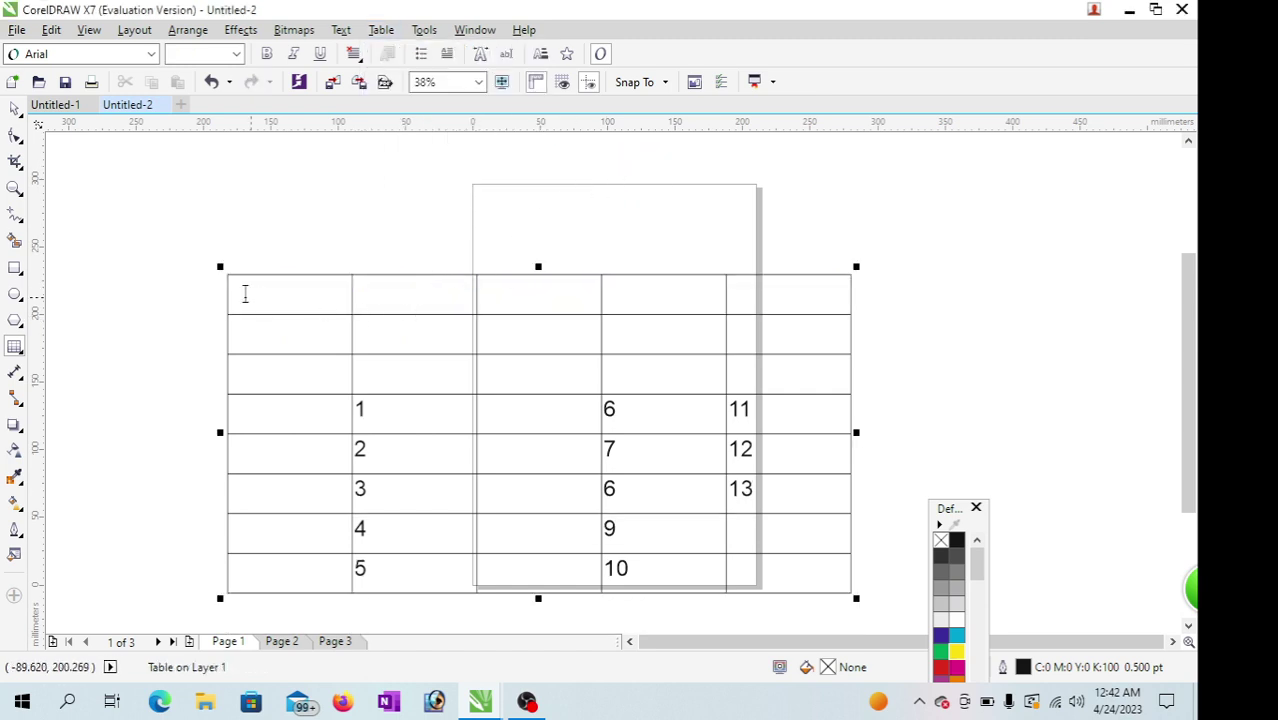
Step: Select all cells of the empty first column, beside the numbers 1 to 5, and delete that column
click(384, 30)
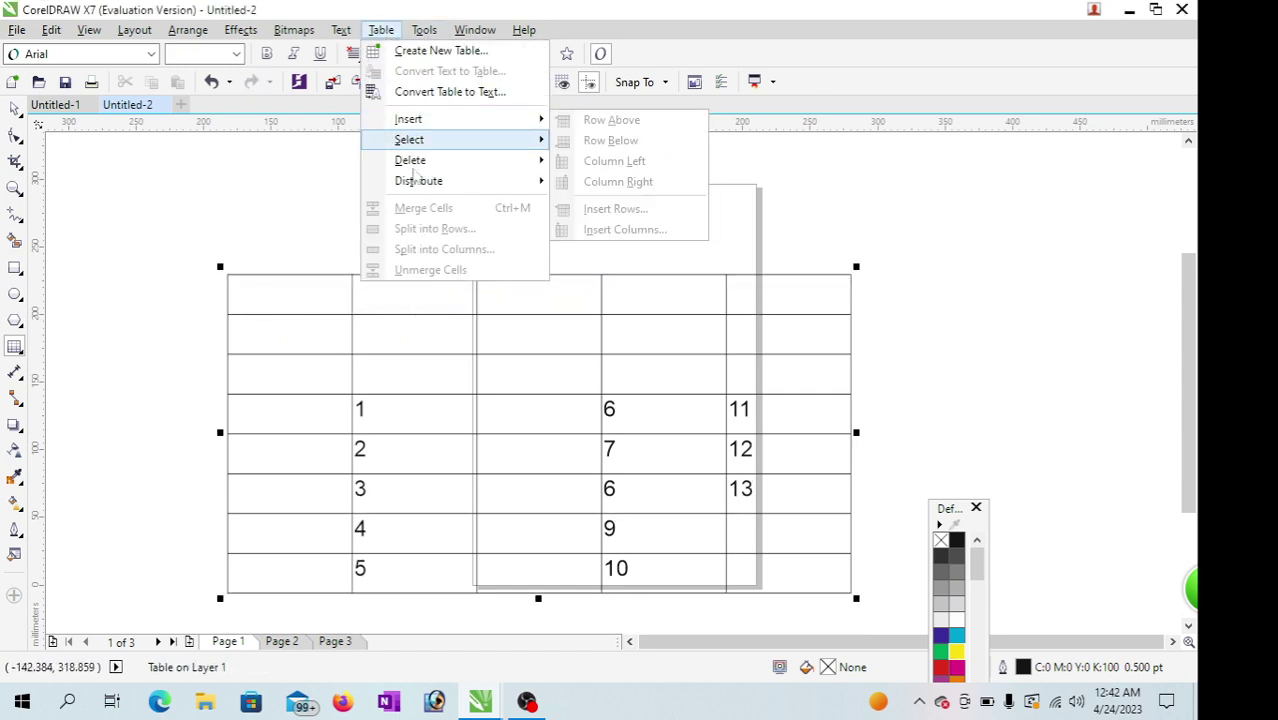
click(298, 314)
drag(285, 291, 295, 573)
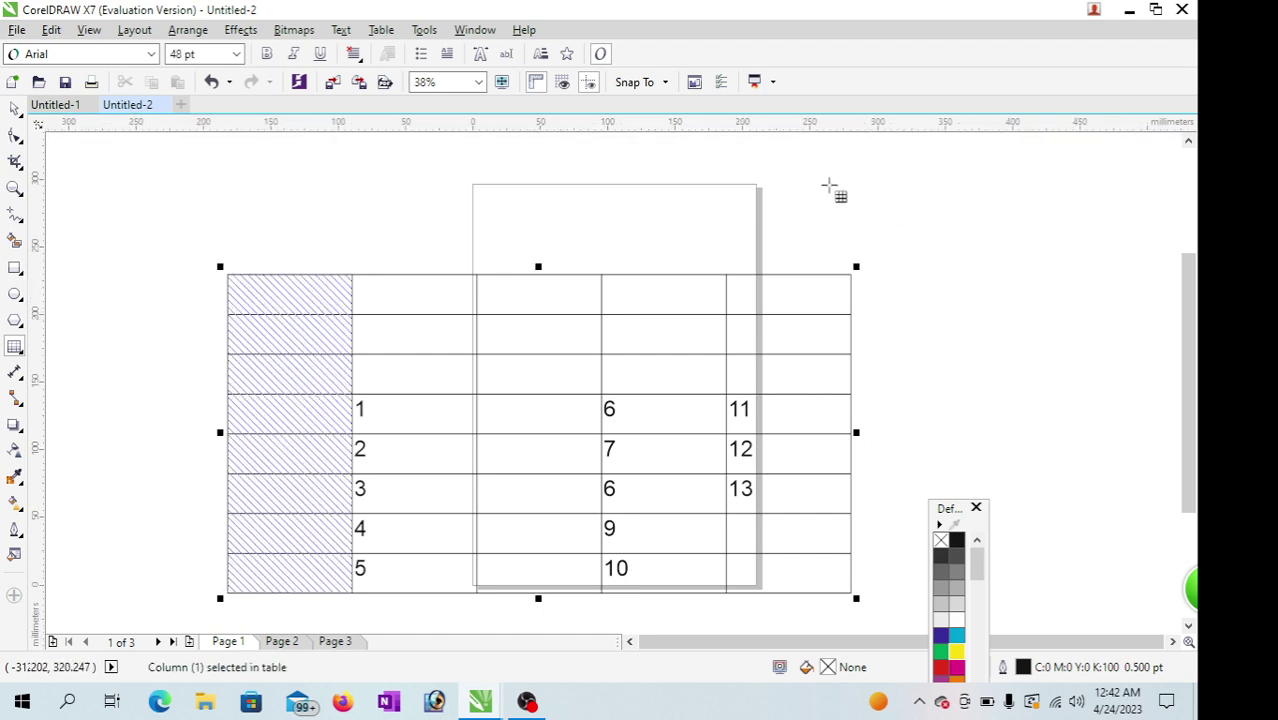
click(393, 33)
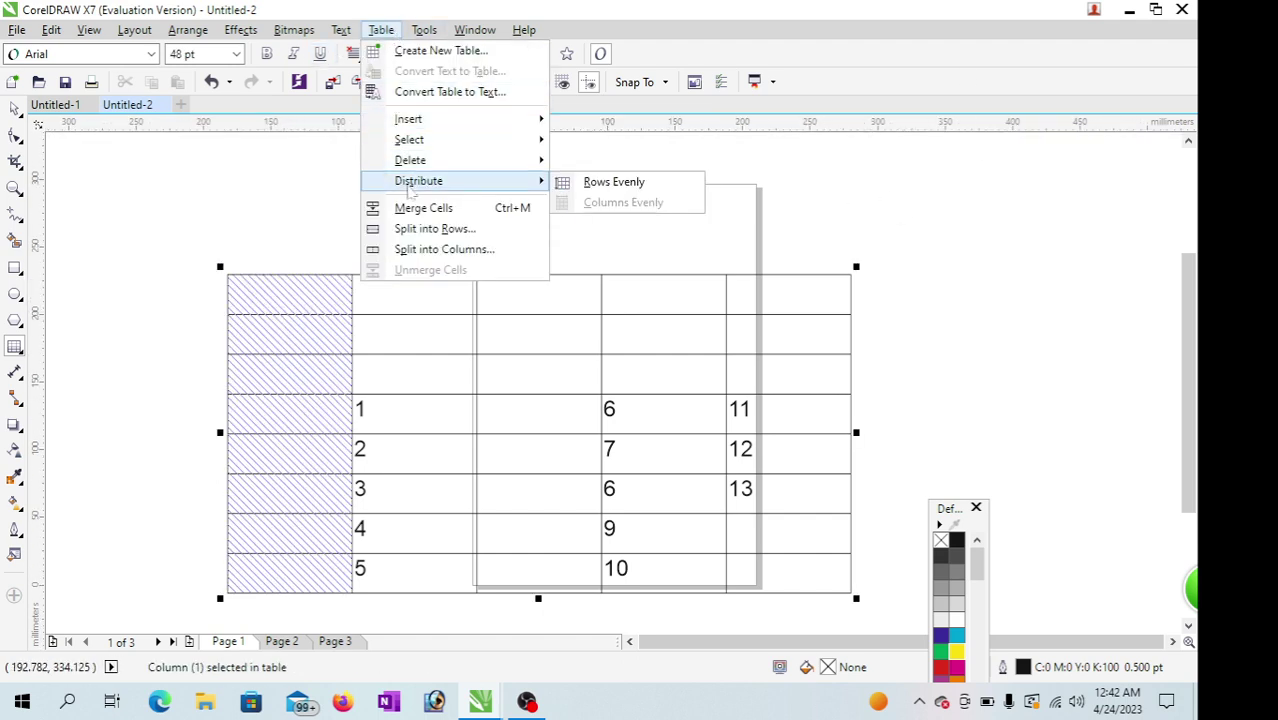
mouse_move(413, 165)
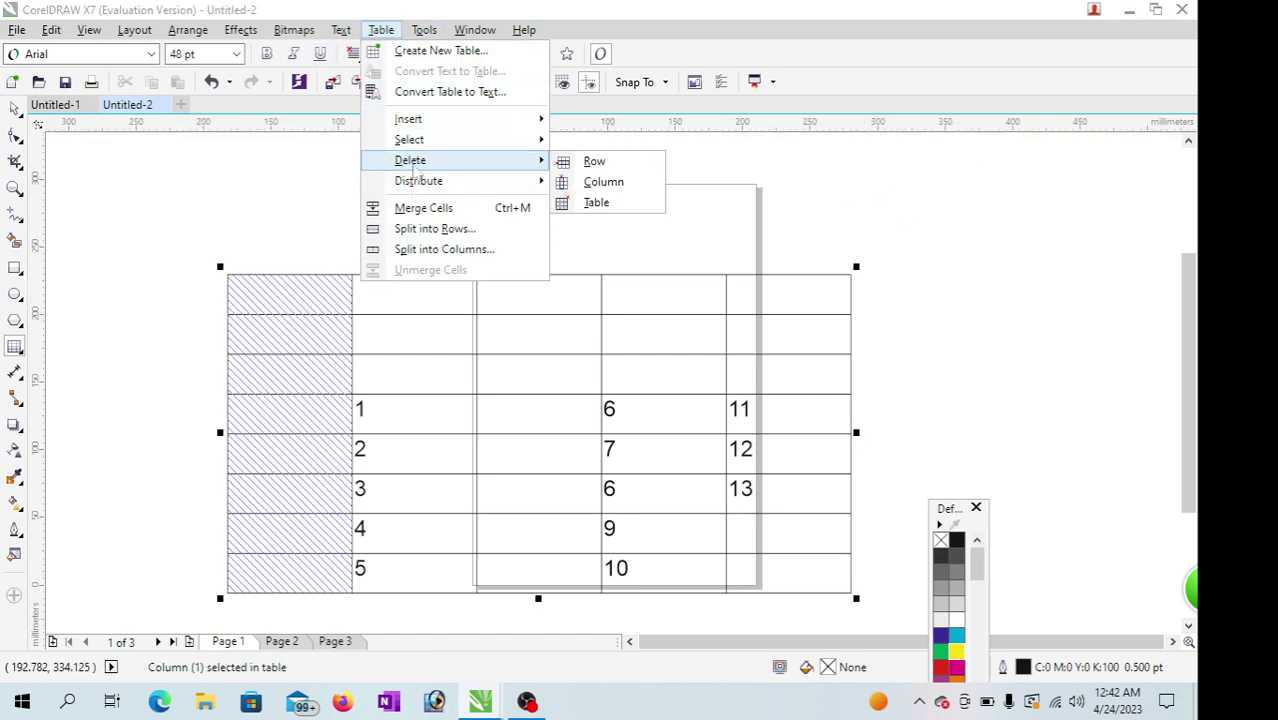
click(598, 184)
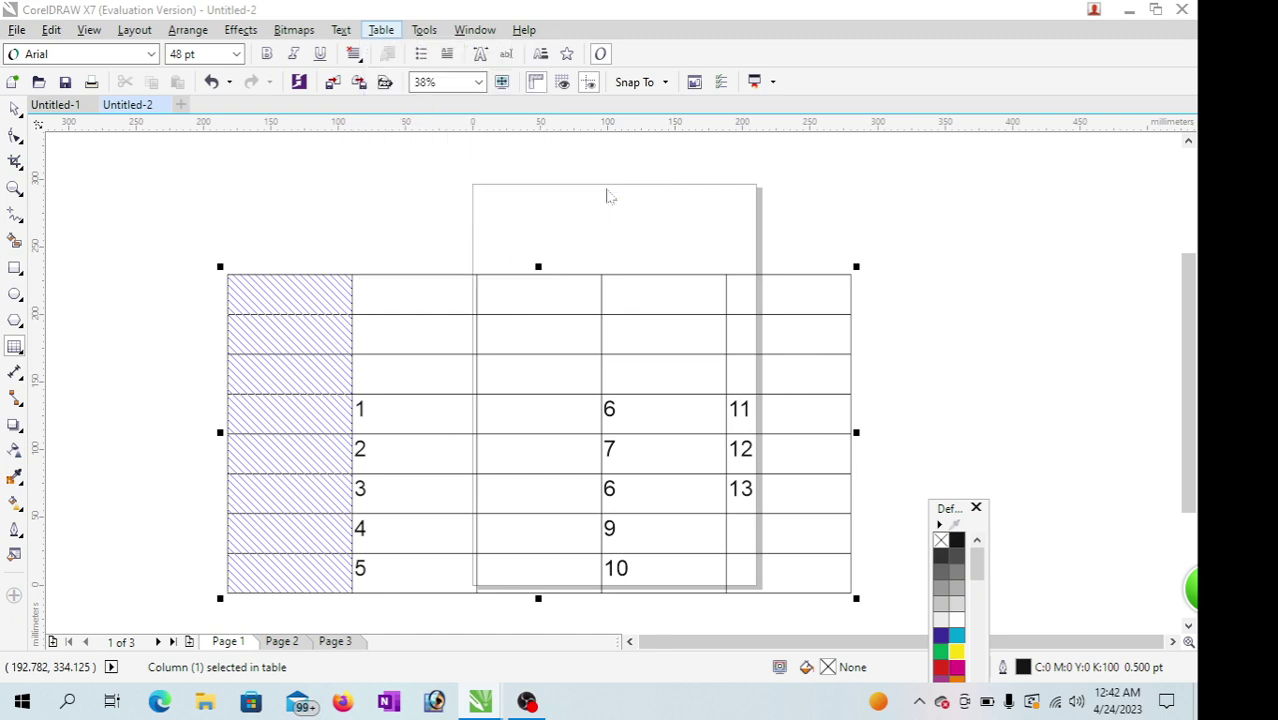
Step: Delete the entire table, starting from its top-left cell, and undo the deletion
click(291, 297)
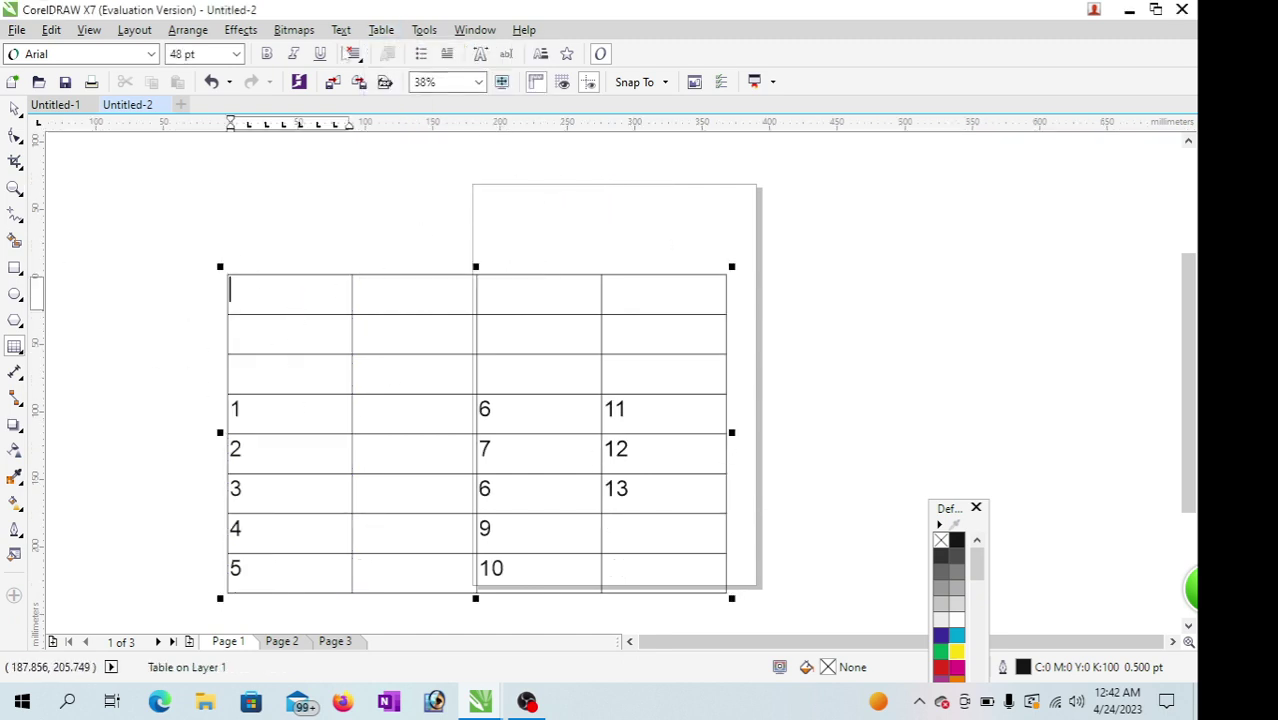
click(381, 29)
mouse_move(432, 172)
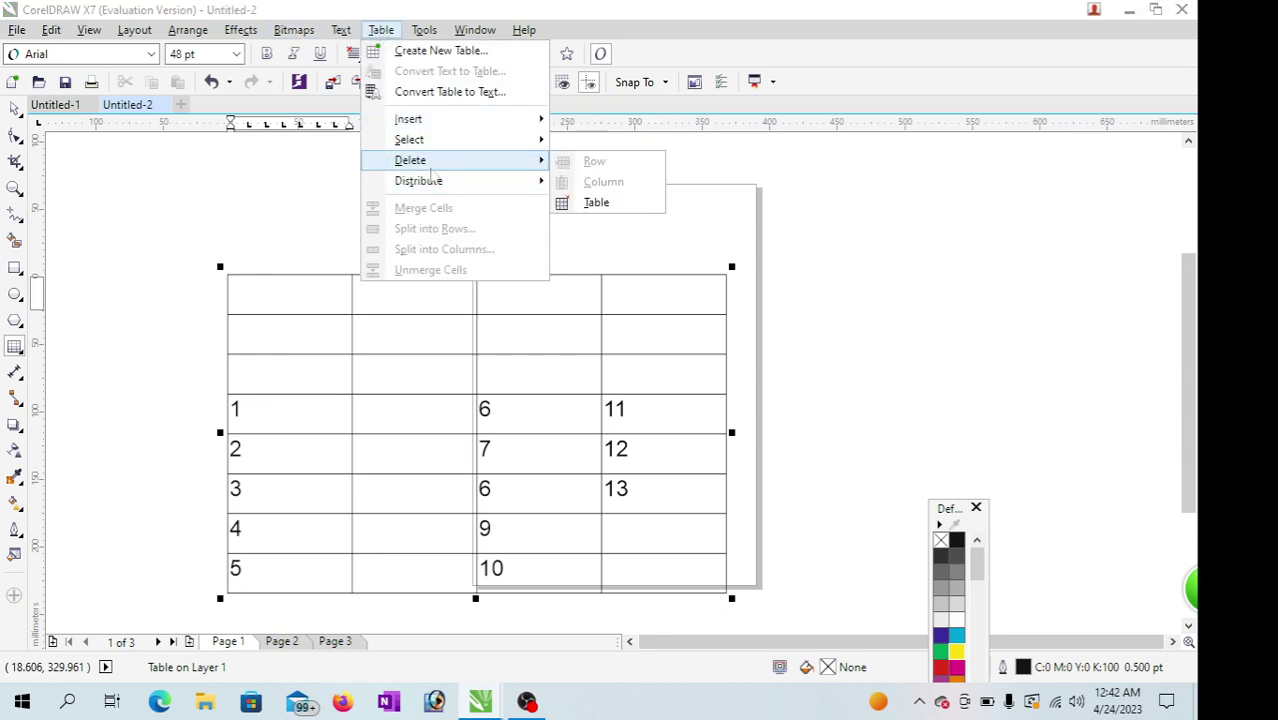
click(596, 204)
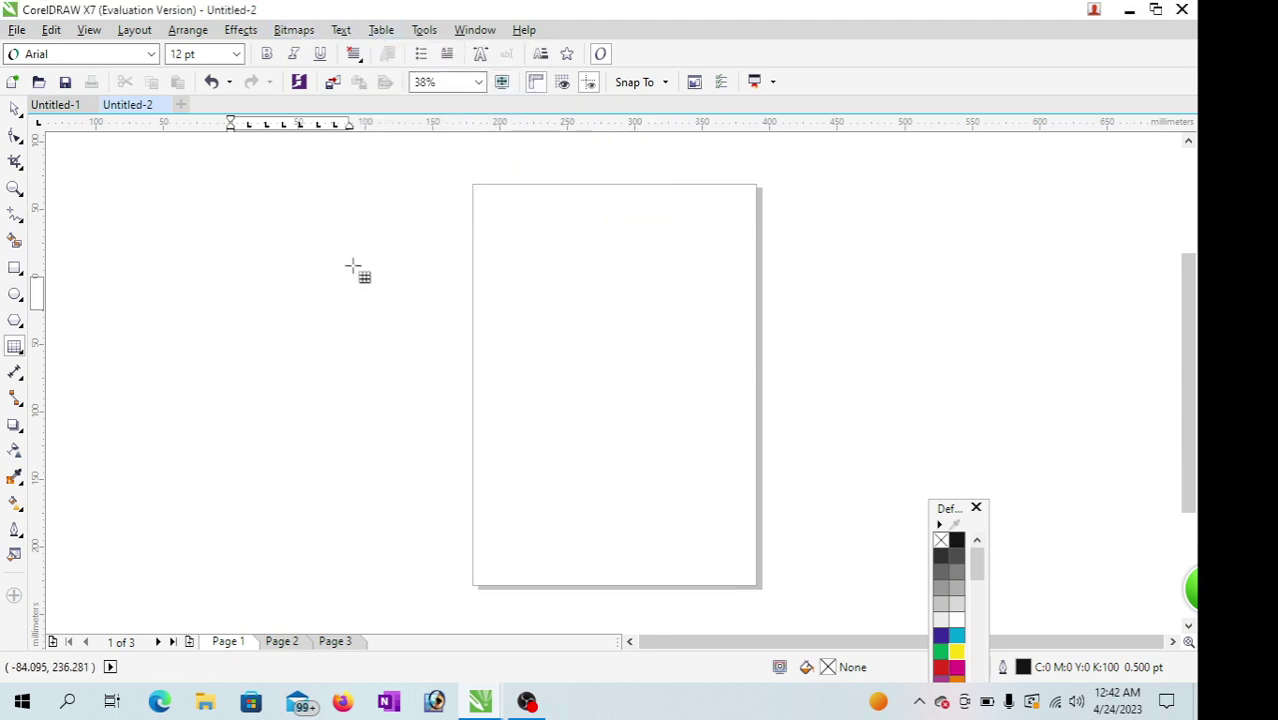
key(ctrl+z)
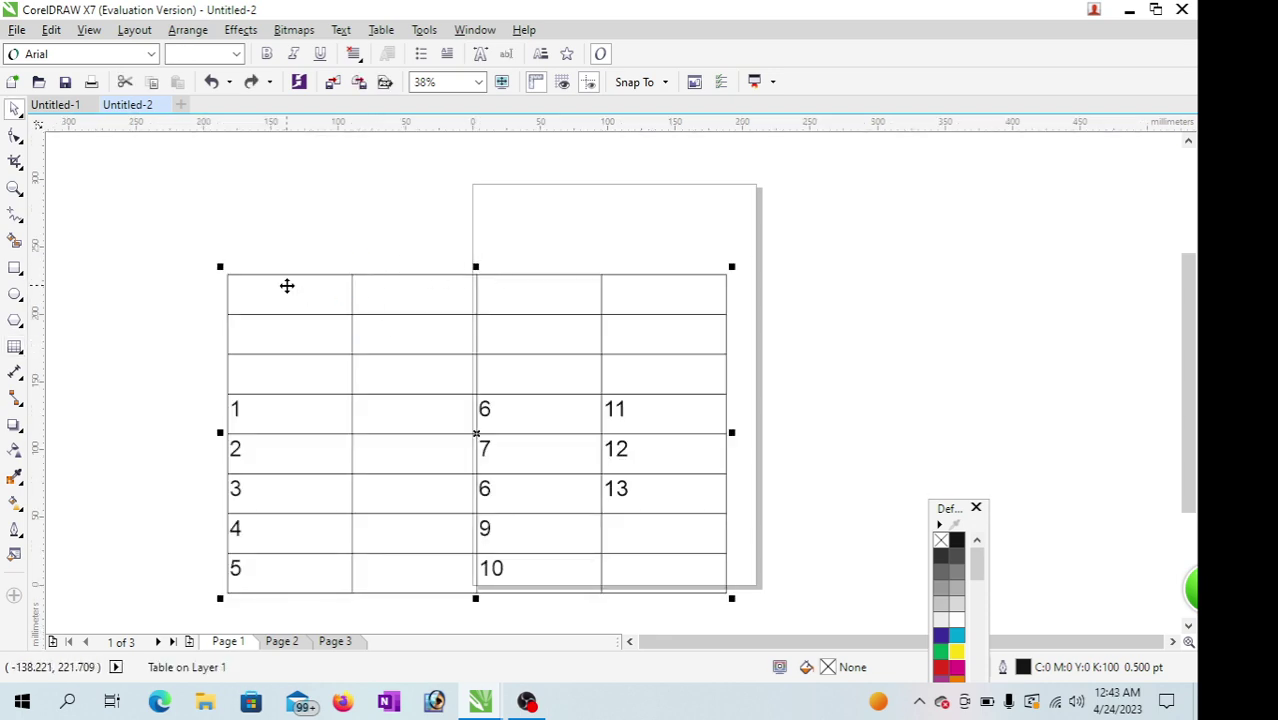
click(381, 30)
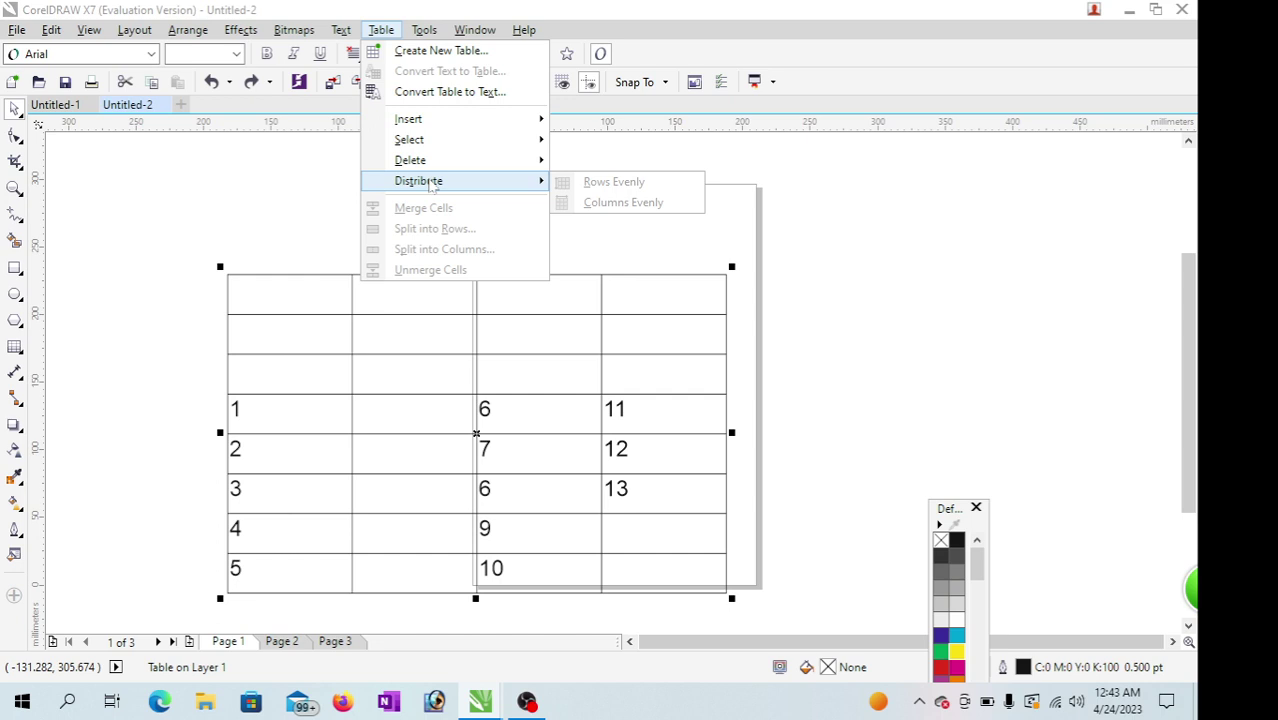
click(376, 322)
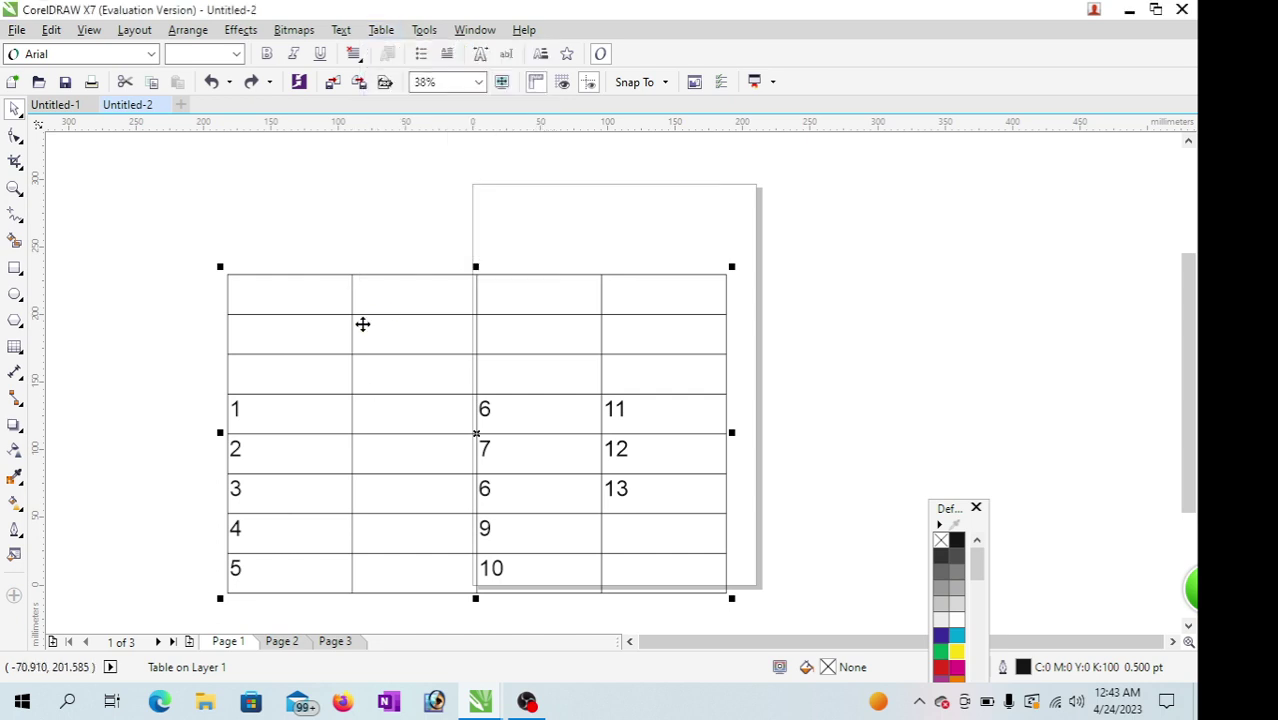
Step: Make the table uneven by moving the first row's lower border up and the three inner column borders left by different amounts
click(309, 298)
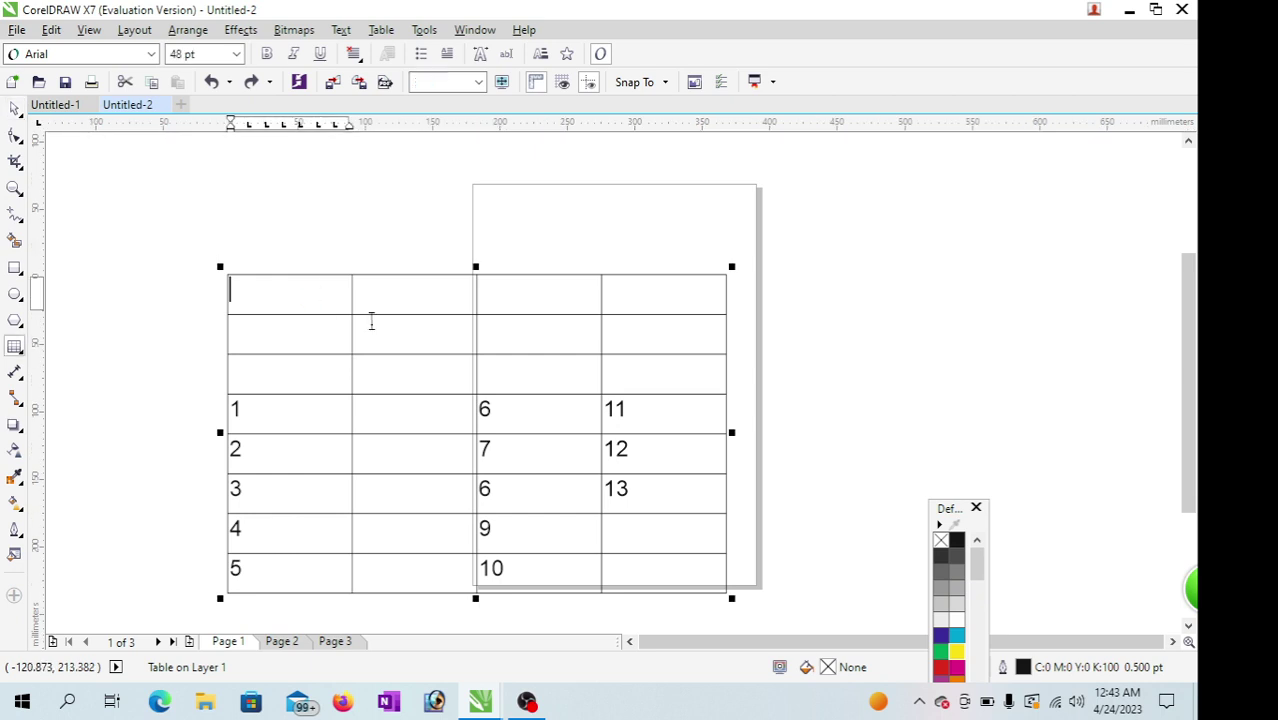
drag(376, 314, 375, 302)
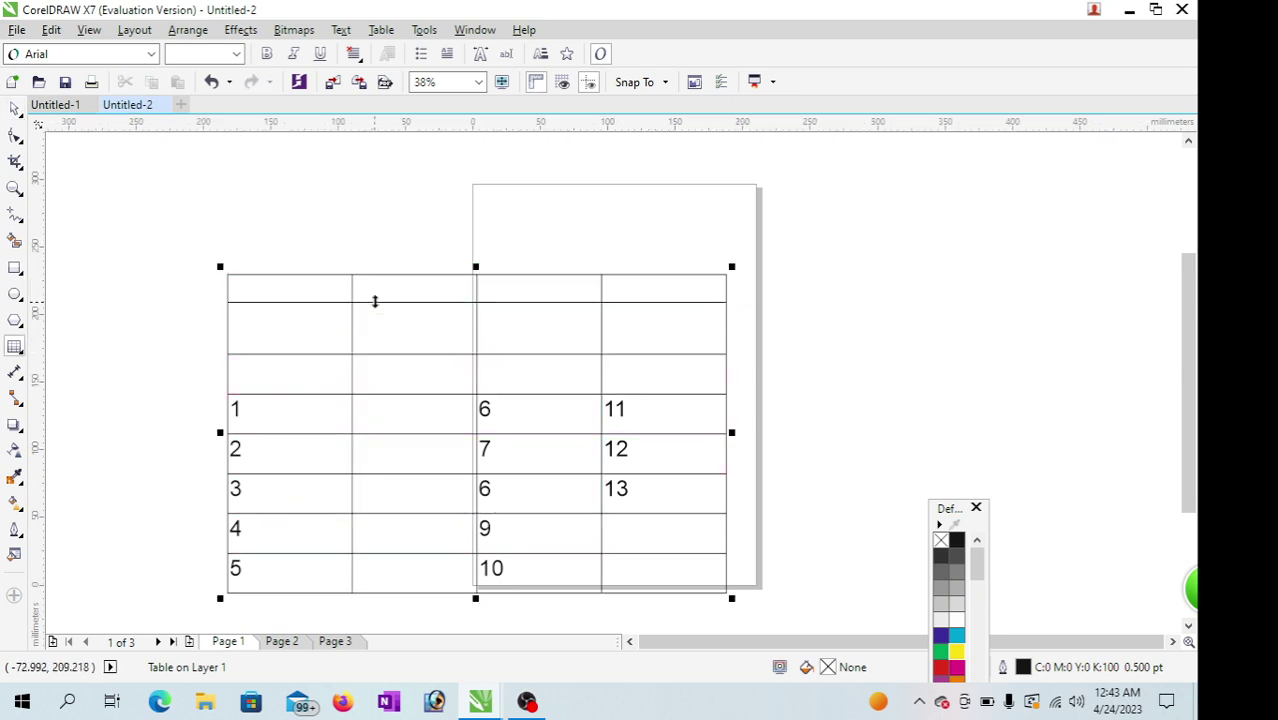
drag(354, 327, 301, 322)
drag(480, 331, 380, 337)
drag(603, 340, 526, 339)
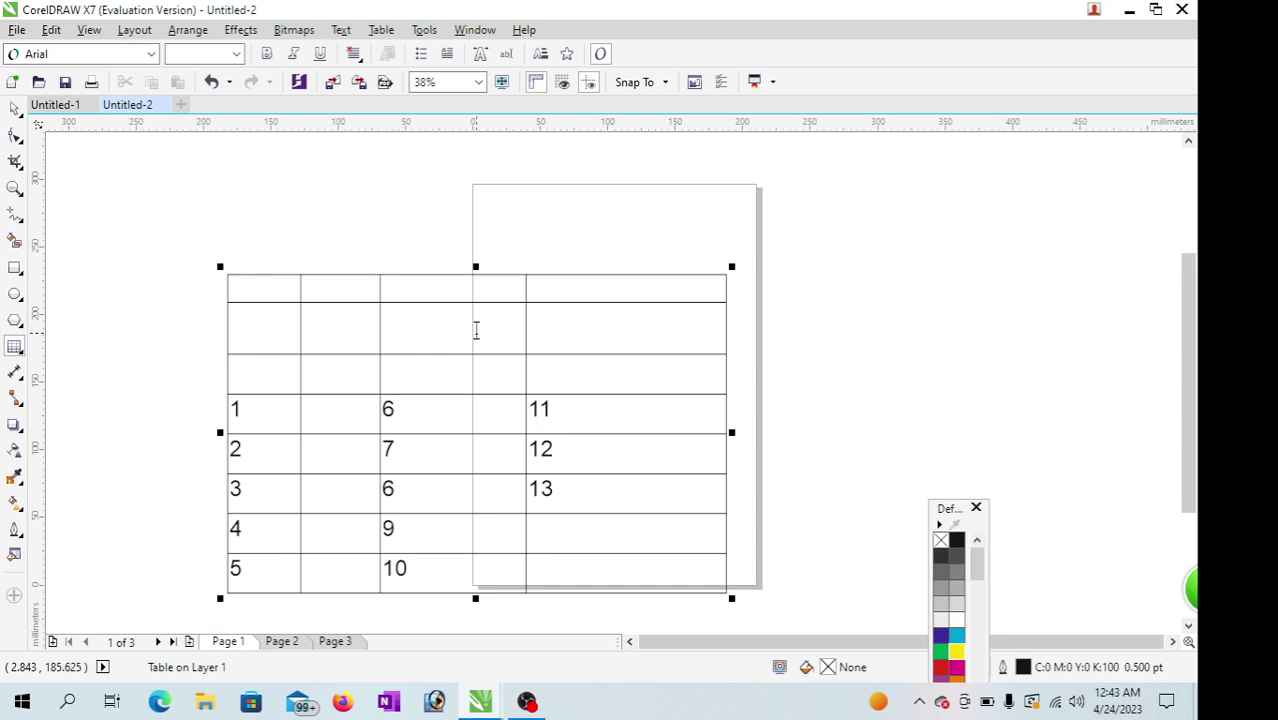
drag(380, 340, 346, 339)
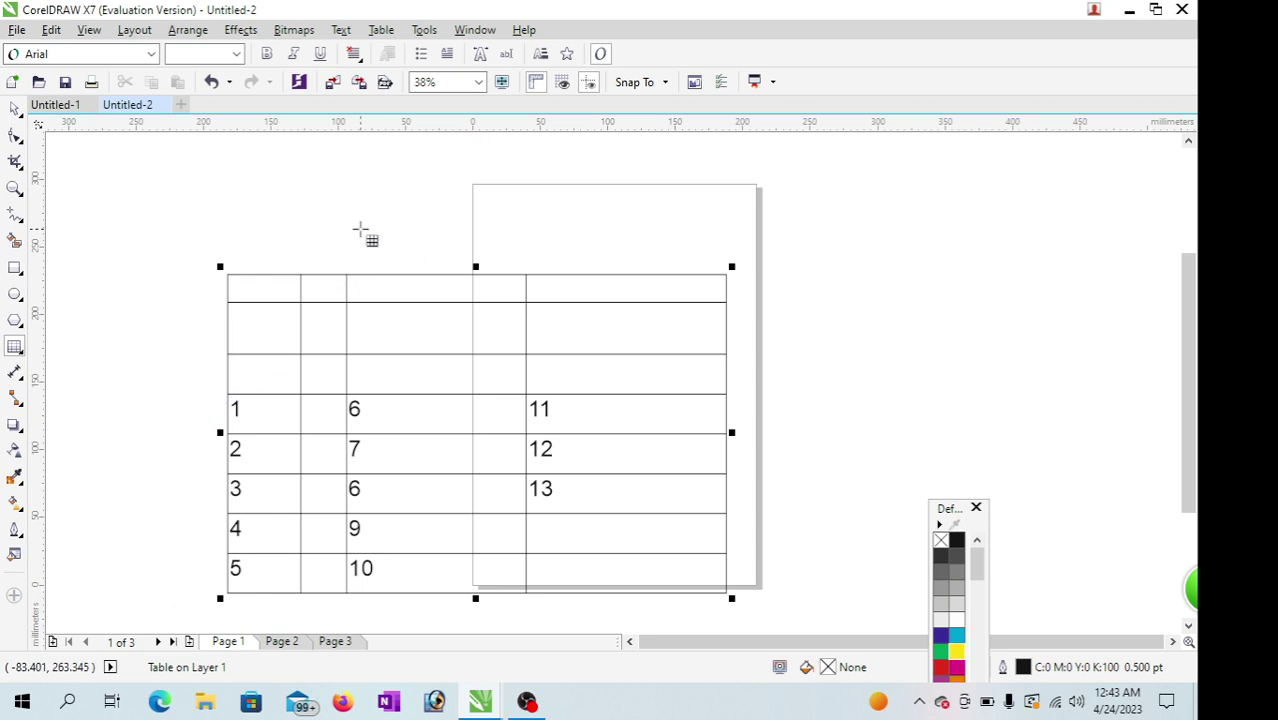
Step: Select the cells of the table's first seven rows and distribute their columns evenly
mouse_move(260, 288)
mouse_down()
mouse_move(368, 334)
mouse_move(637, 494)
mouse_move(679, 556)
mouse_move(650, 535)
mouse_up()
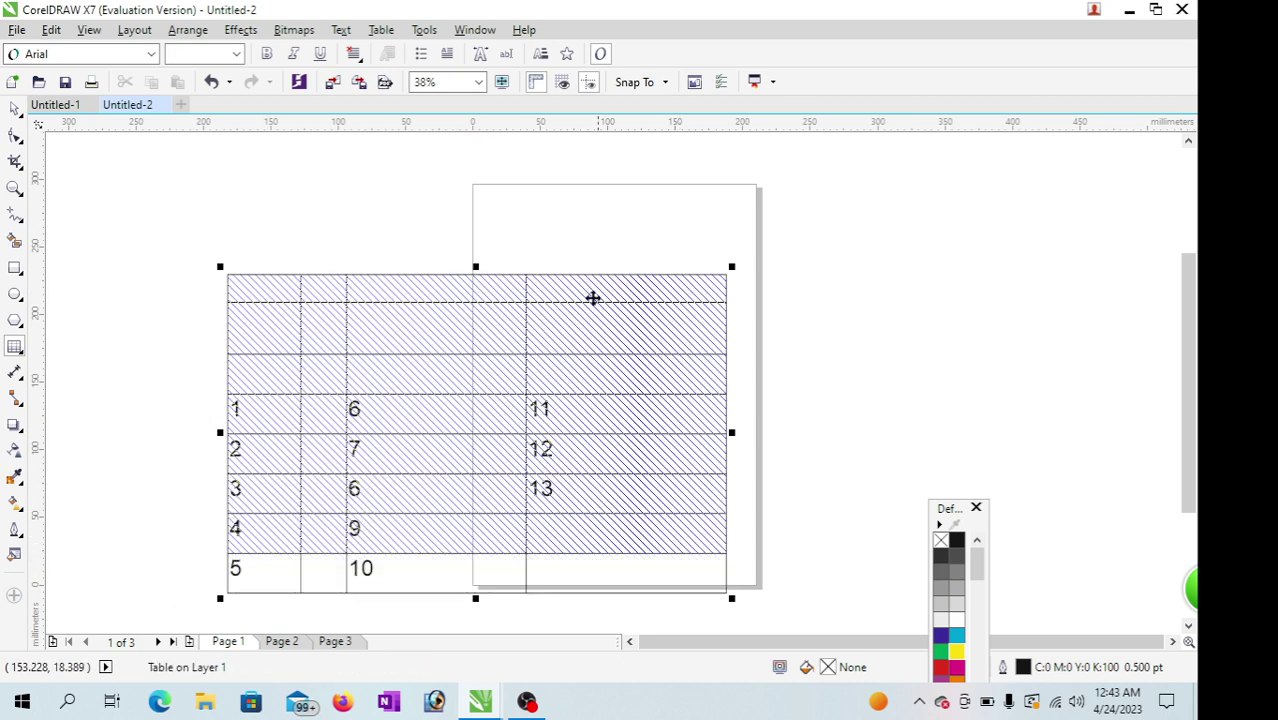
click(380, 30)
mouse_move(420, 181)
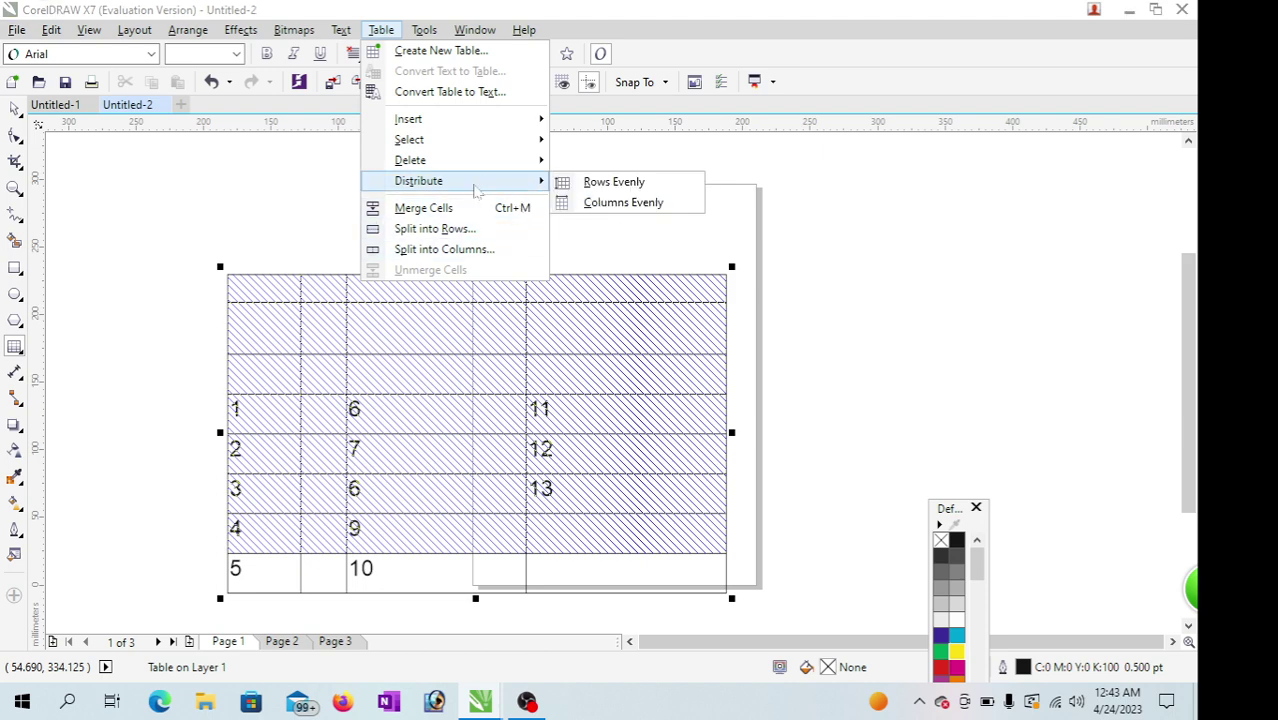
click(614, 206)
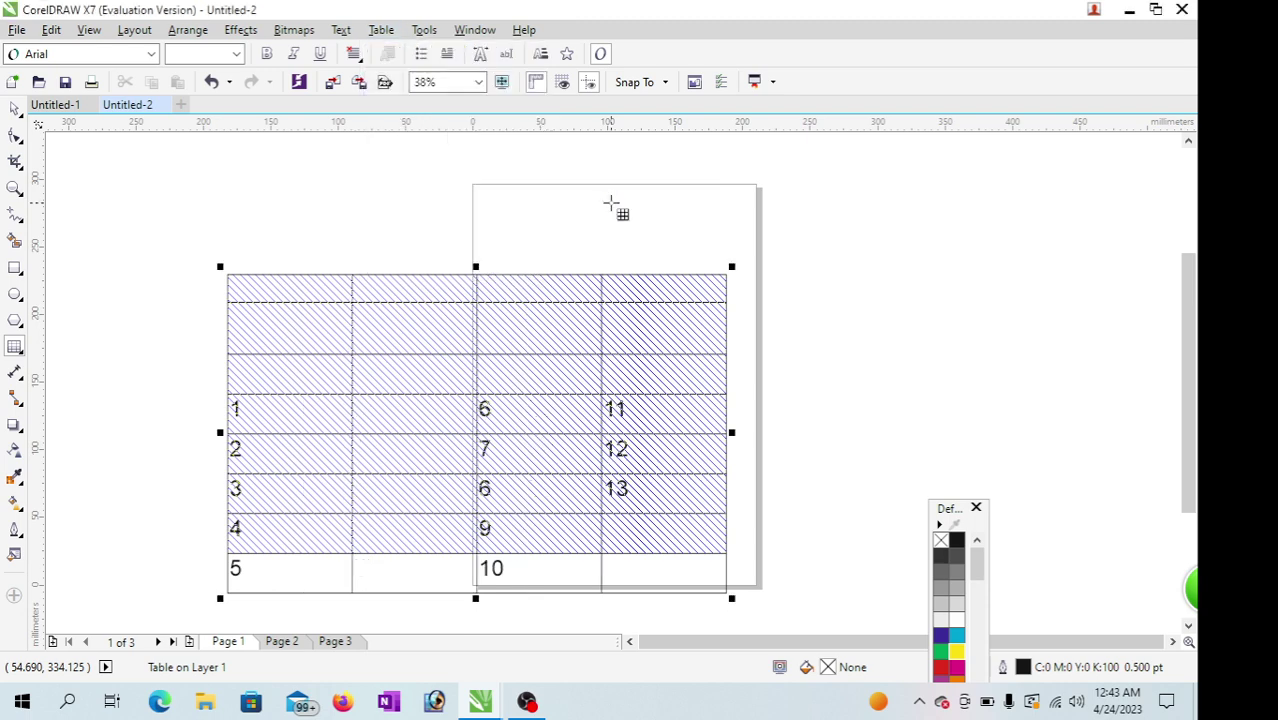
click(442, 331)
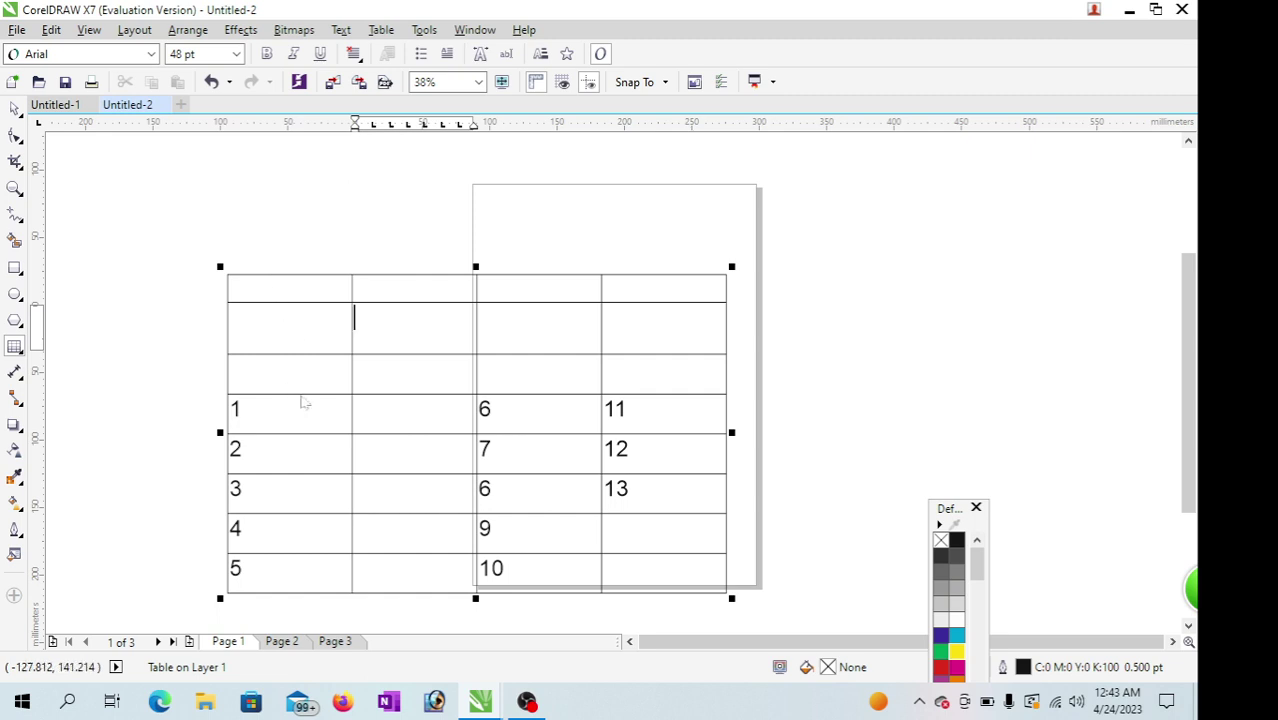
Step: Make the row heights uneven by moving up the border above the row starting with 1 and those below rows 1 and 2
drag(305, 402, 302, 330)
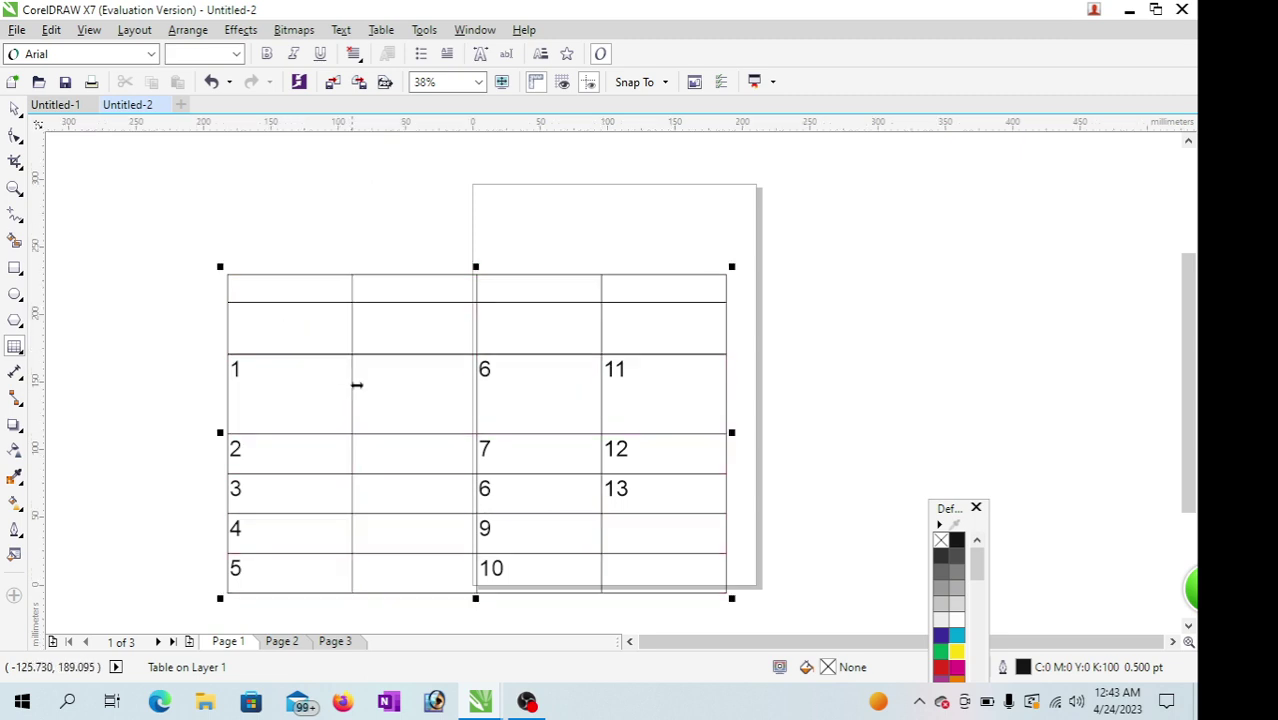
mouse_move(378, 355)
mouse_down()
mouse_move(382, 325)
mouse_move(385, 355)
mouse_up()
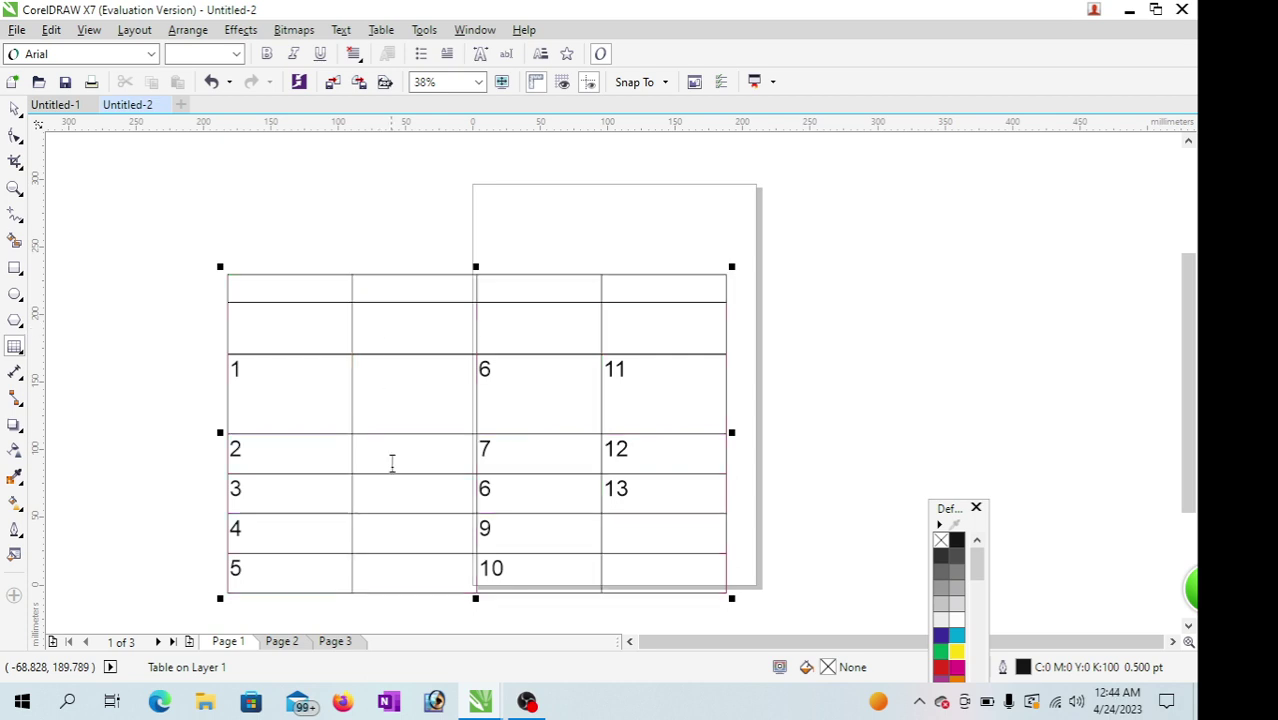
drag(400, 434, 399, 390)
drag(419, 474, 416, 435)
Step: Select all cells of the table, distribute the rows evenly, and clear the selection
mouse_move(255, 285)
mouse_down()
mouse_move(419, 371)
mouse_move(674, 552)
mouse_up()
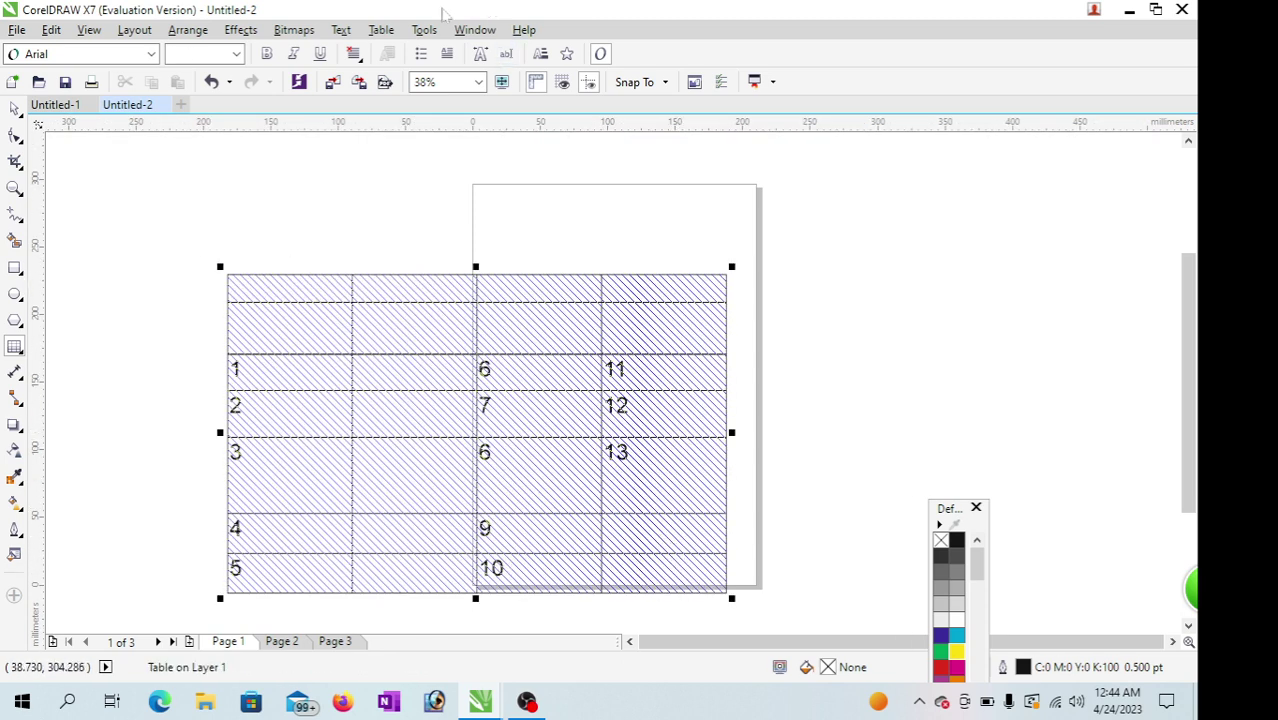
click(380, 31)
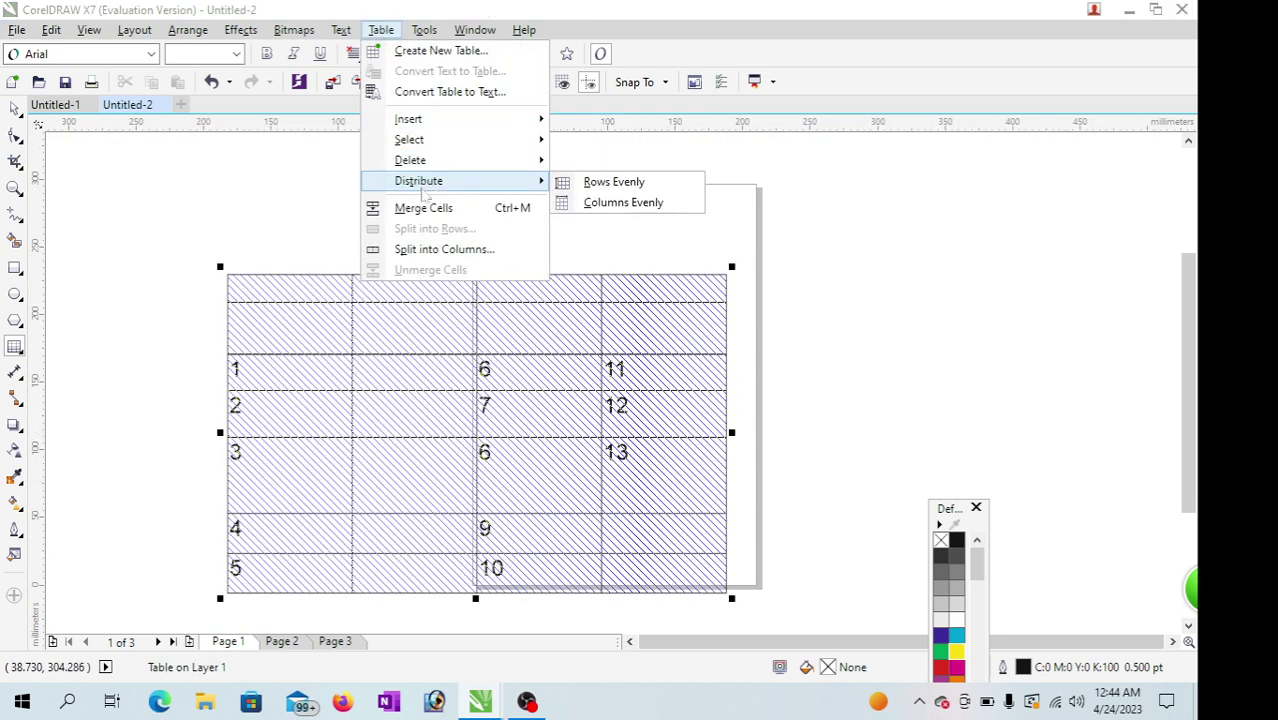
click(600, 184)
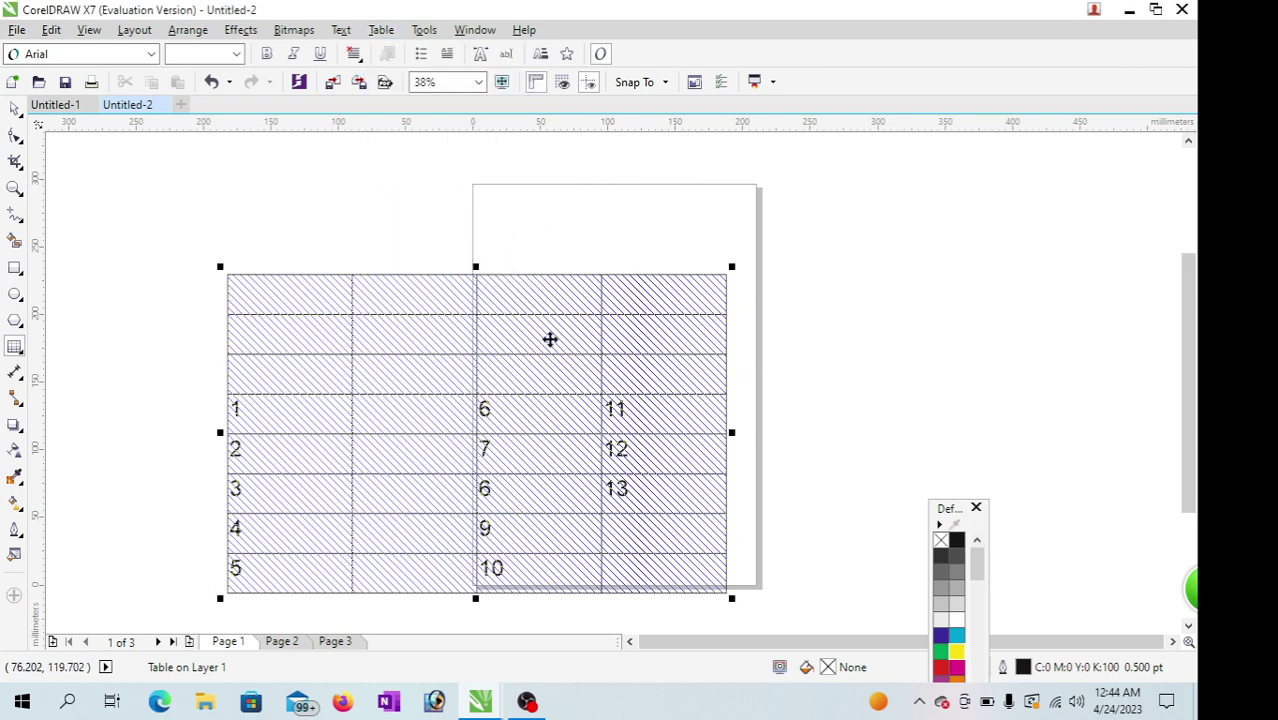
click(313, 337)
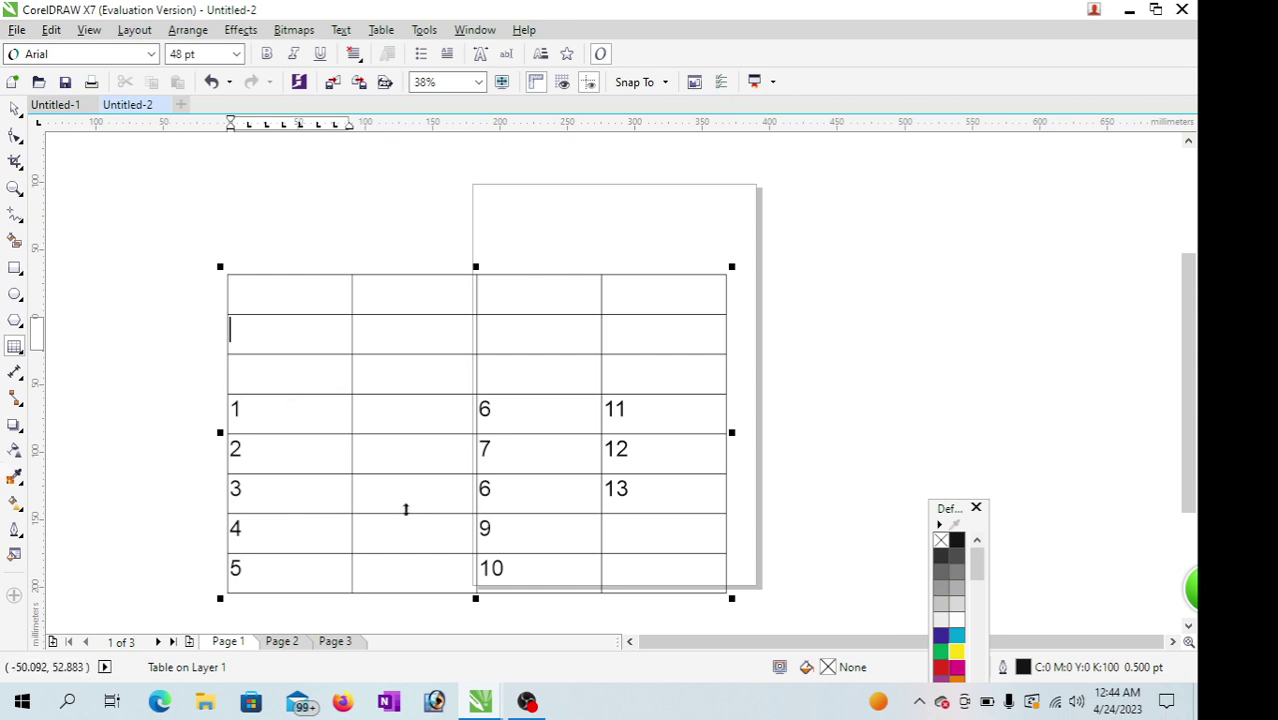
click(381, 30)
mouse_move(396, 178)
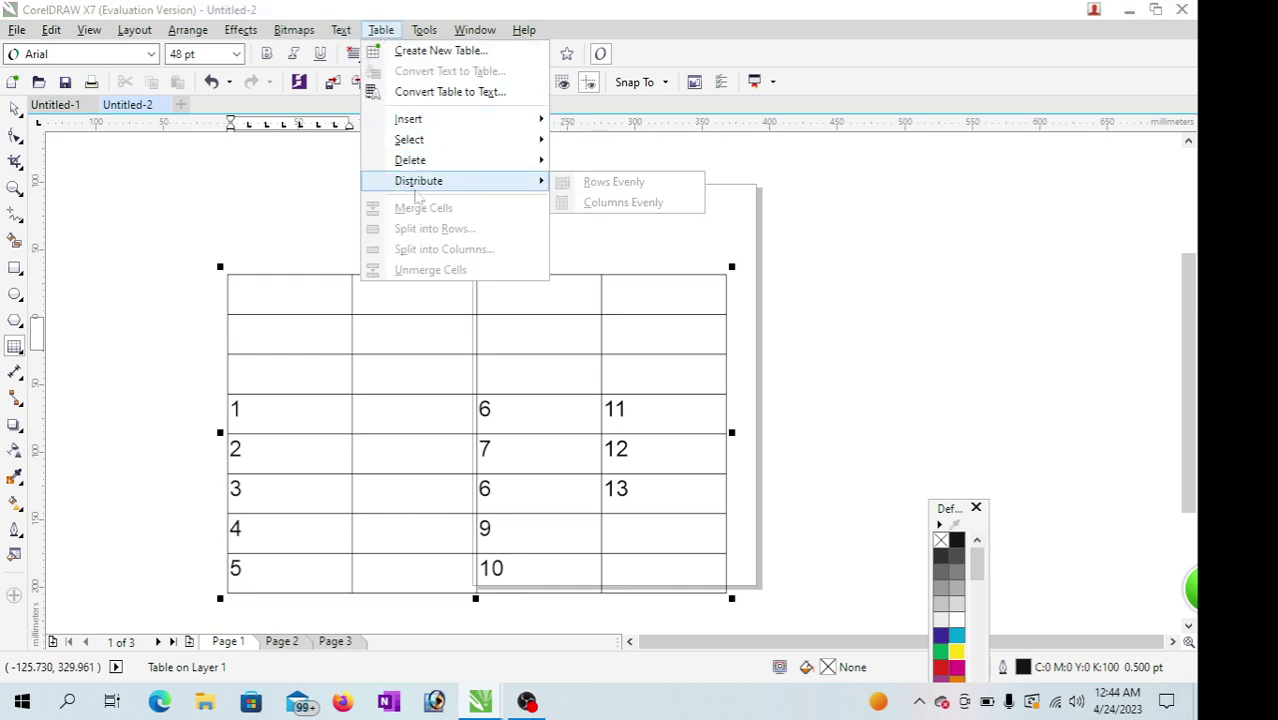
click(275, 300)
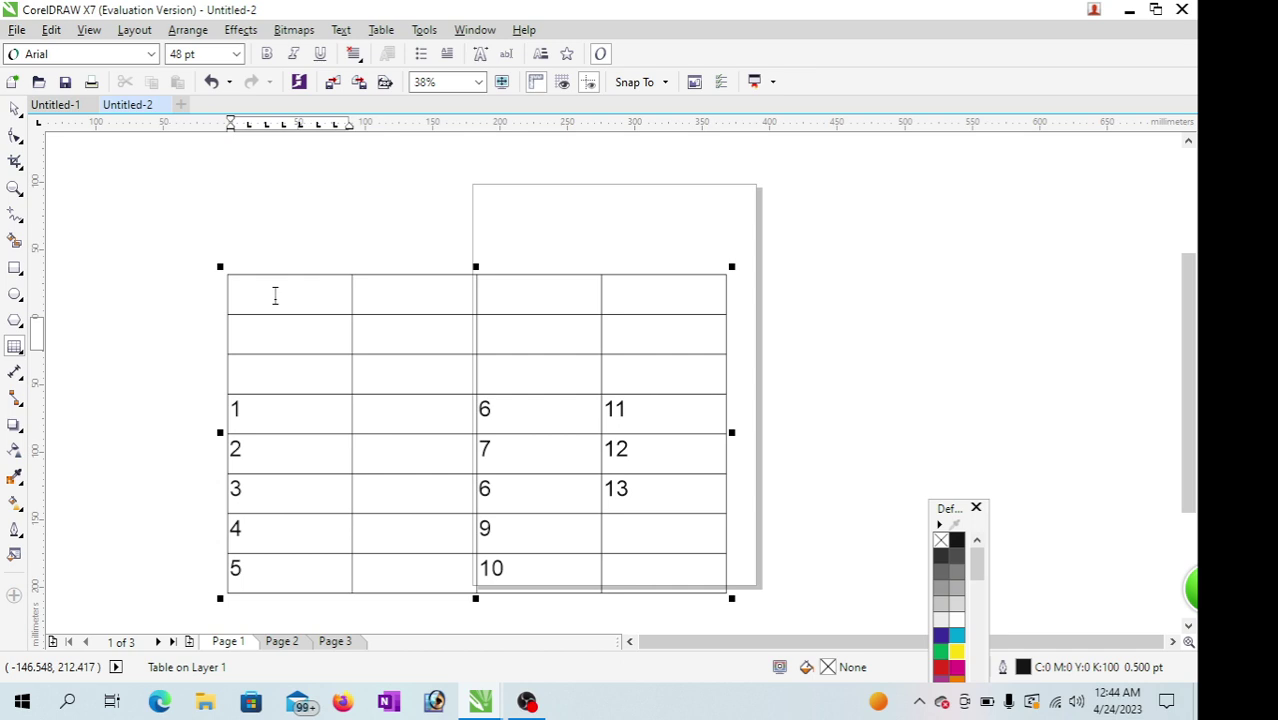
Step: Select all cells of the table's first two rows and merge them into one cell
drag(269, 293, 628, 327)
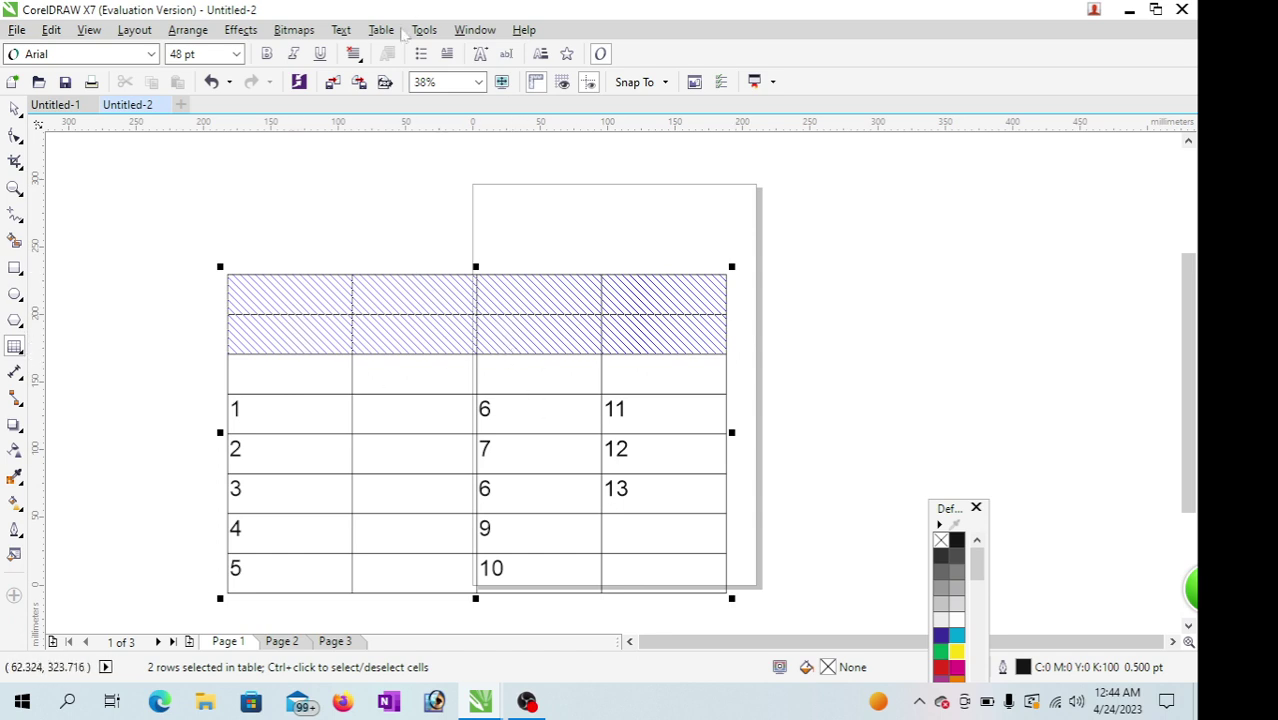
click(381, 30)
click(412, 208)
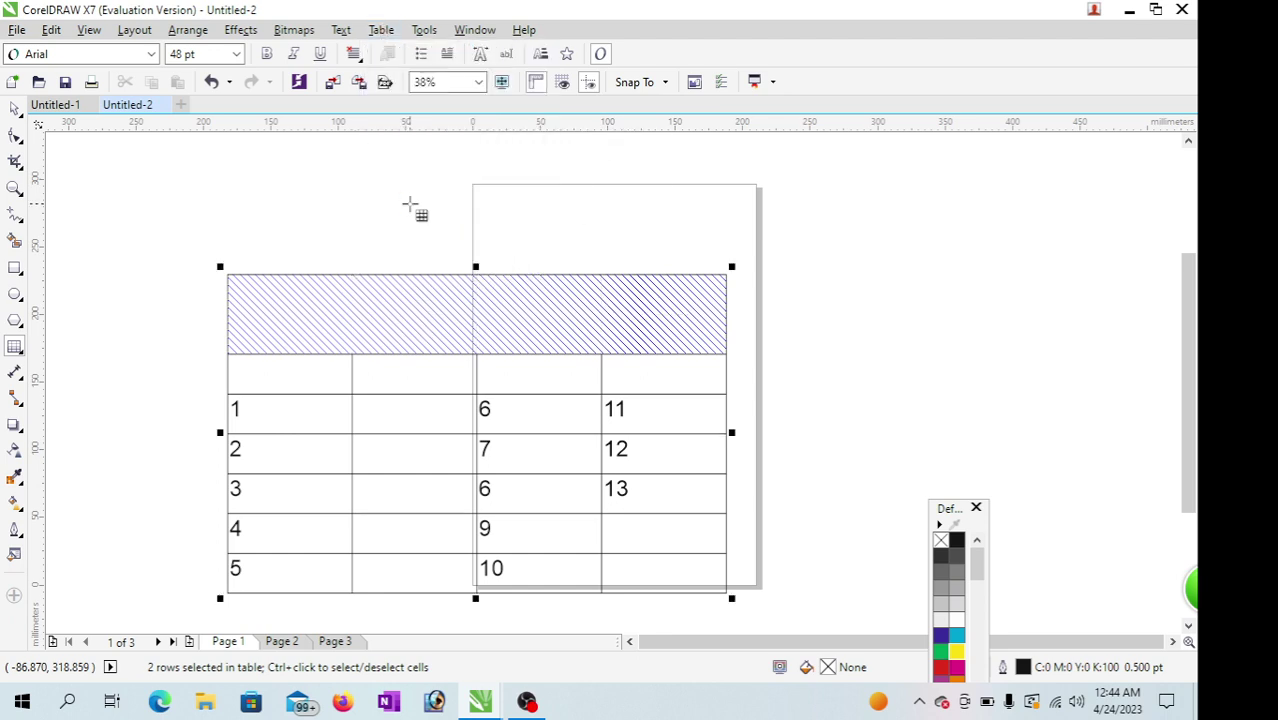
click(426, 300)
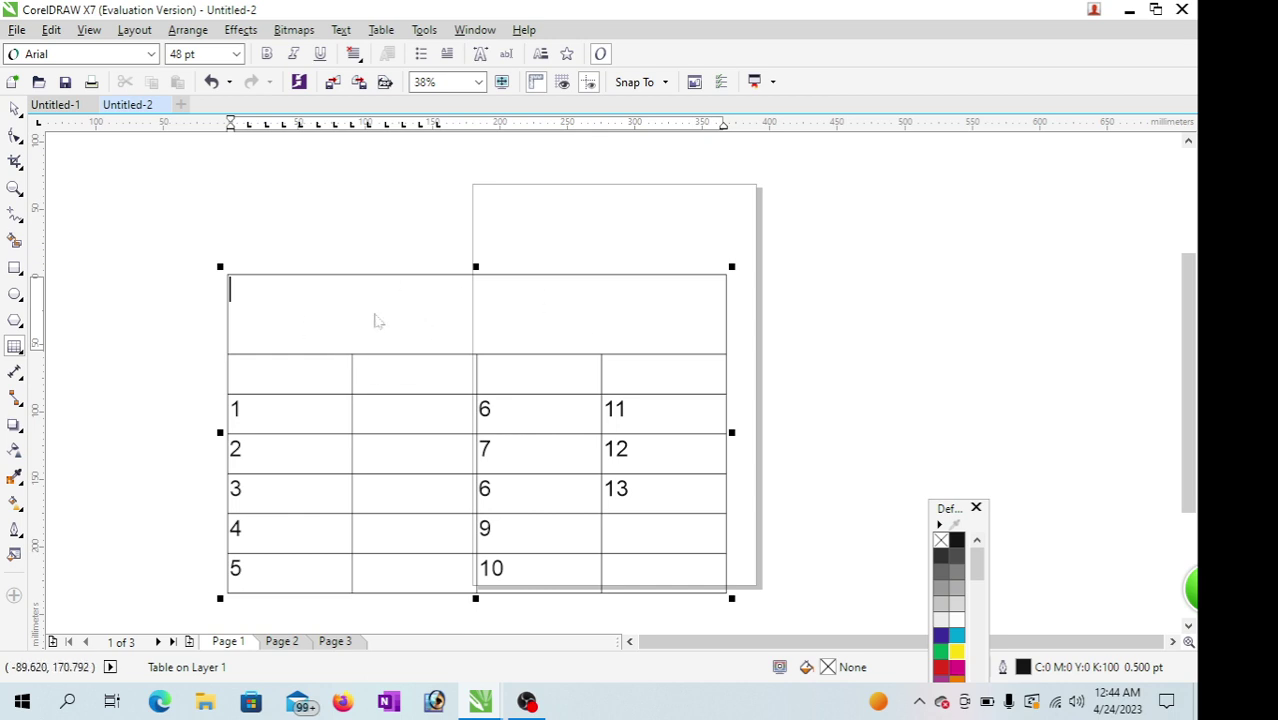
Step: Merge the three second-column cells directly below the merged header into one cell
drag(265, 371, 288, 456)
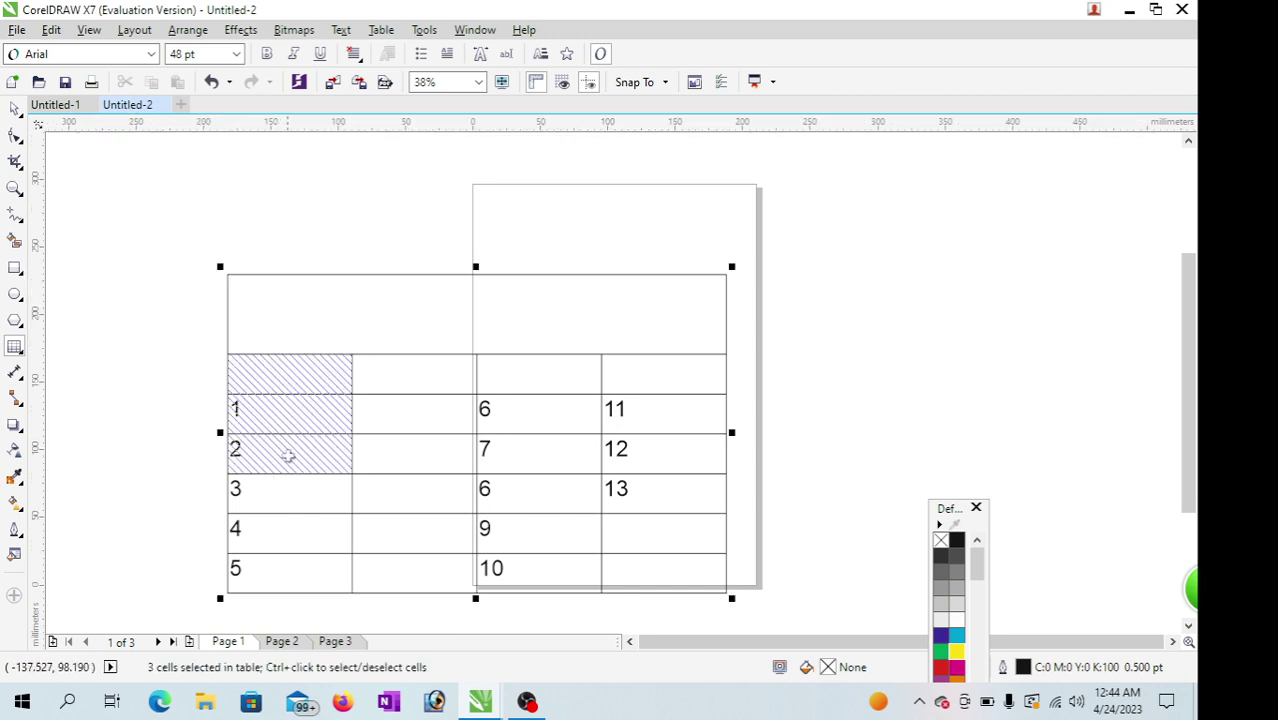
drag(389, 372, 405, 446)
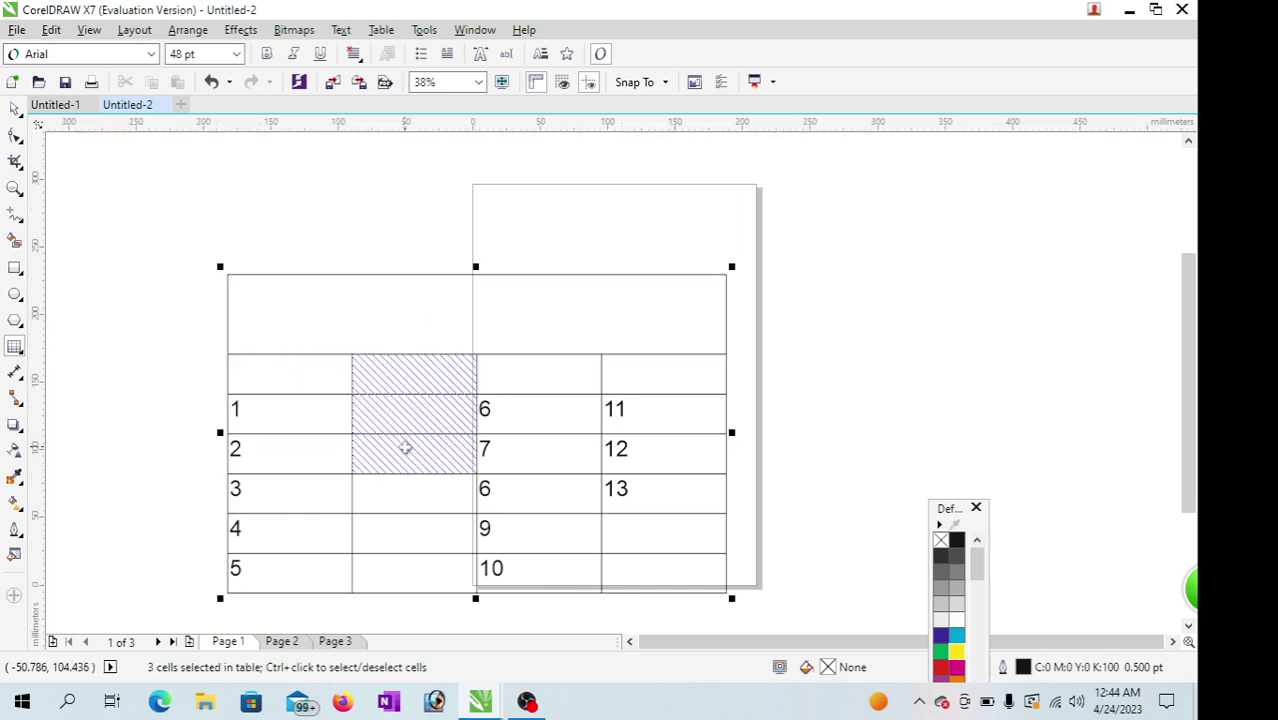
click(376, 32)
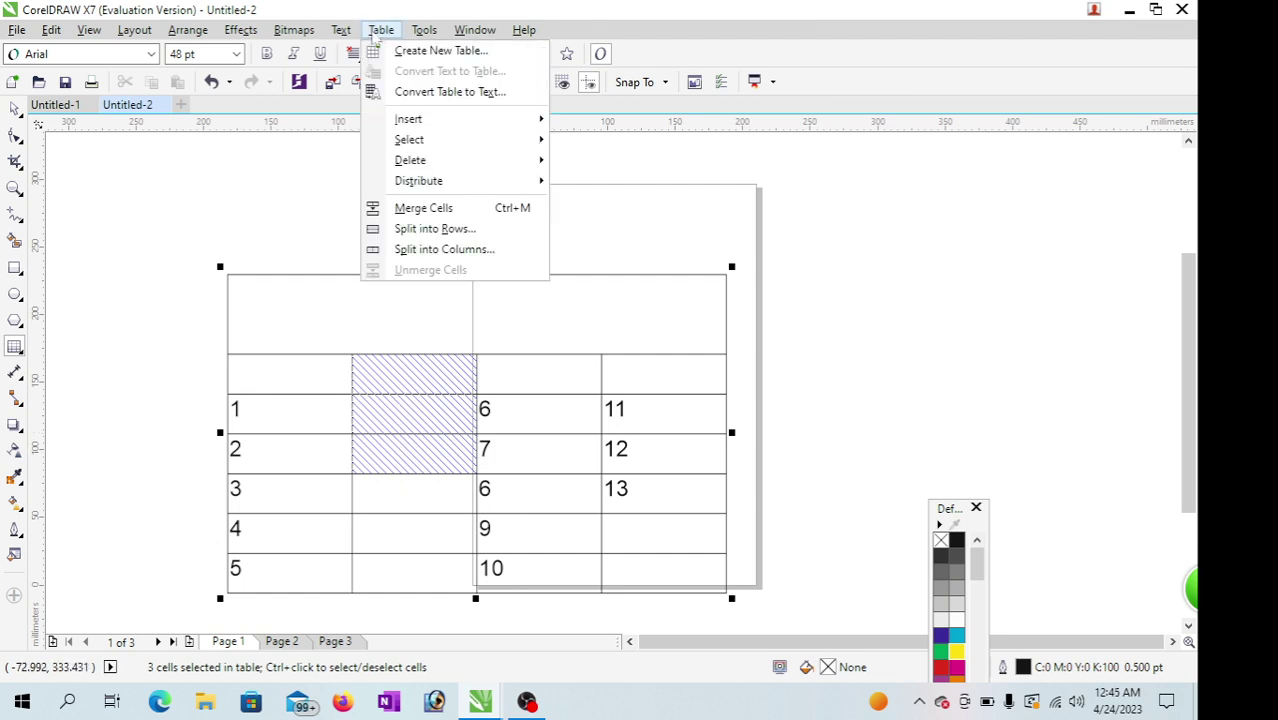
click(426, 209)
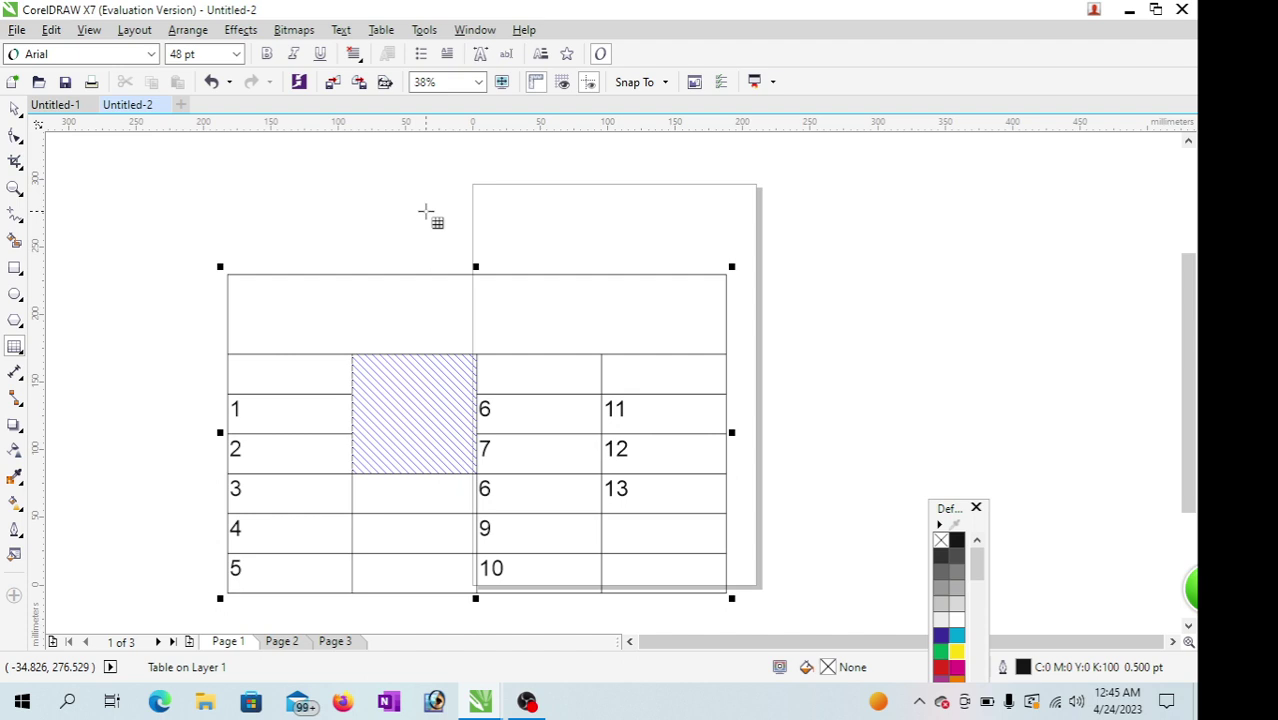
click(430, 430)
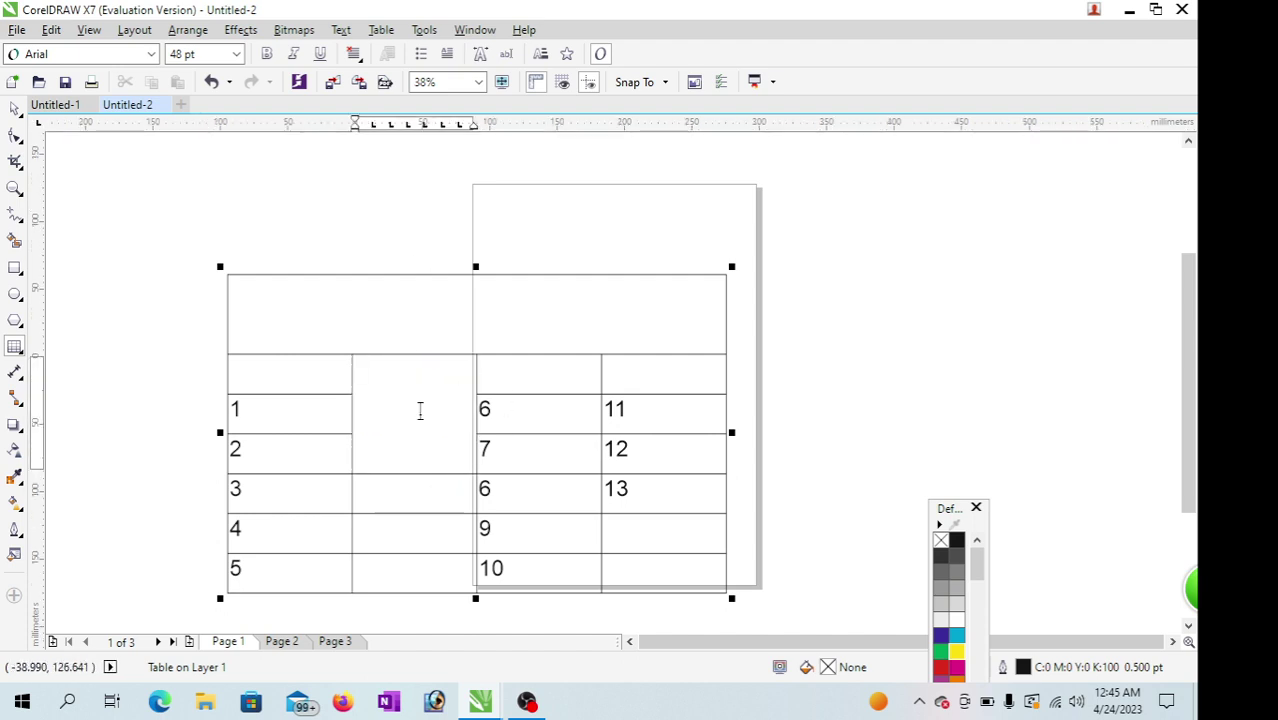
click(391, 342)
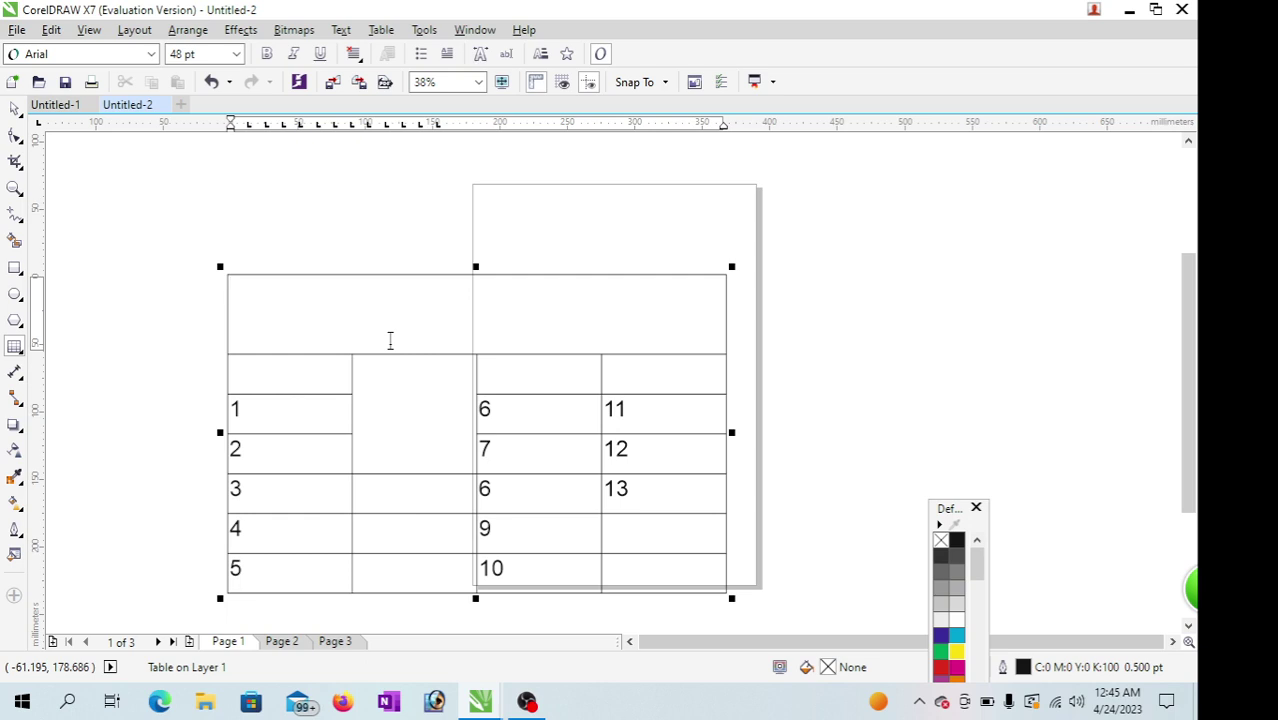
click(381, 30)
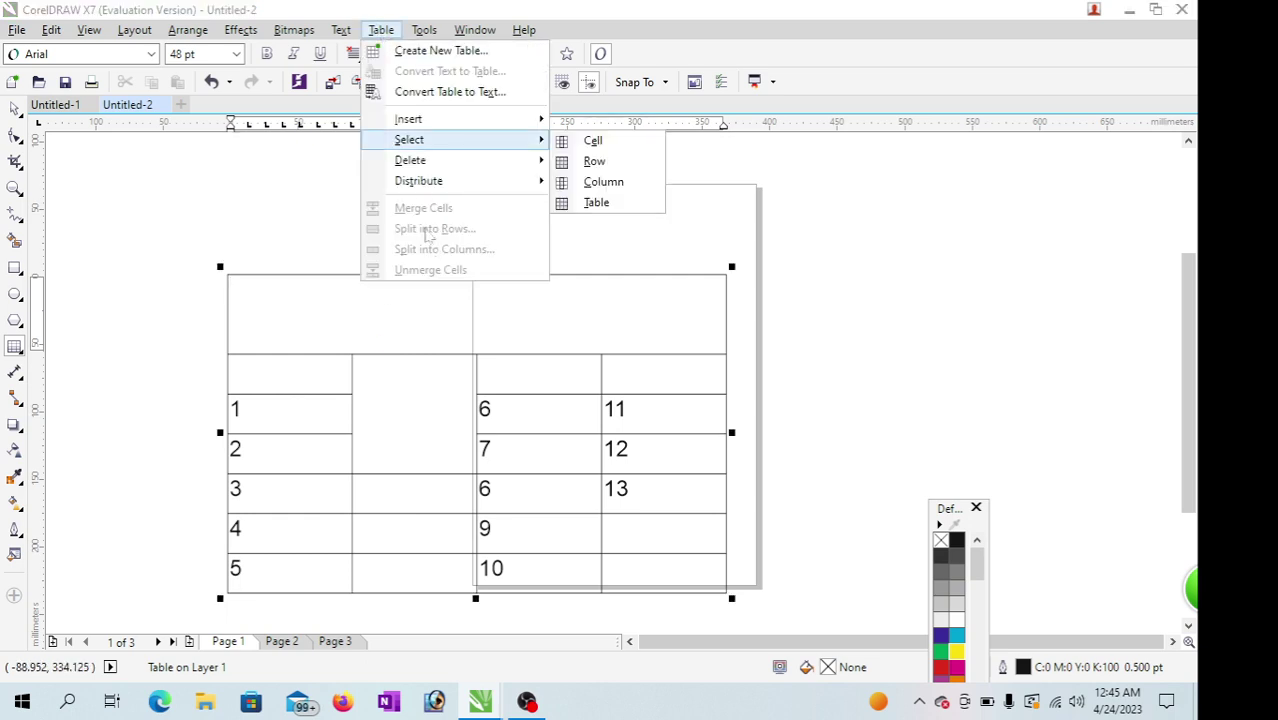
click(260, 314)
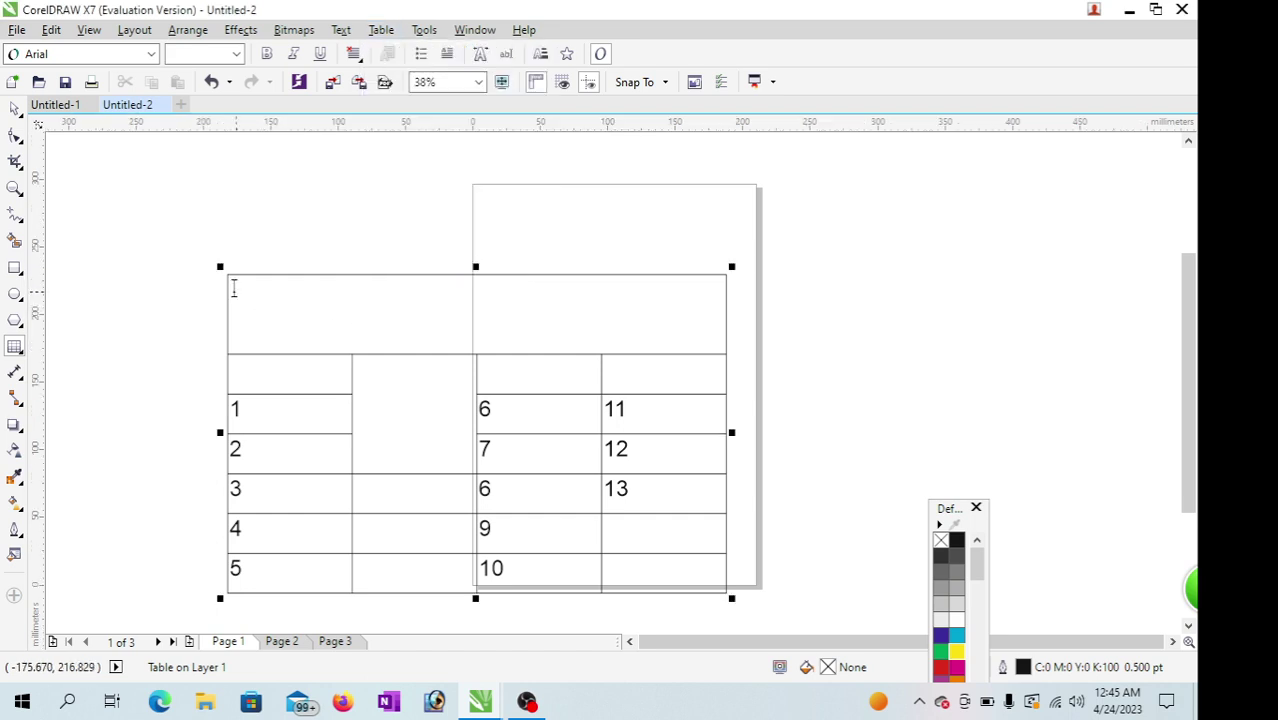
Step: Select the merged header cell across the table and split it into 3 rows
click(271, 311)
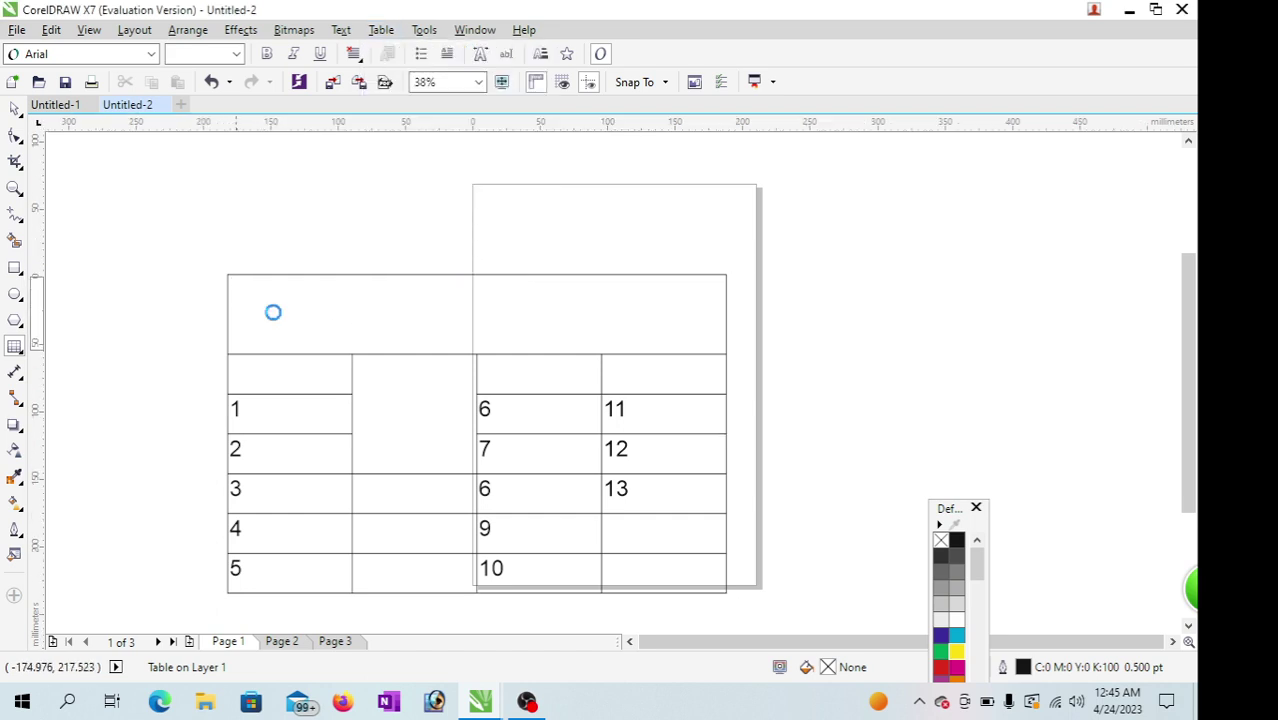
click(722, 350)
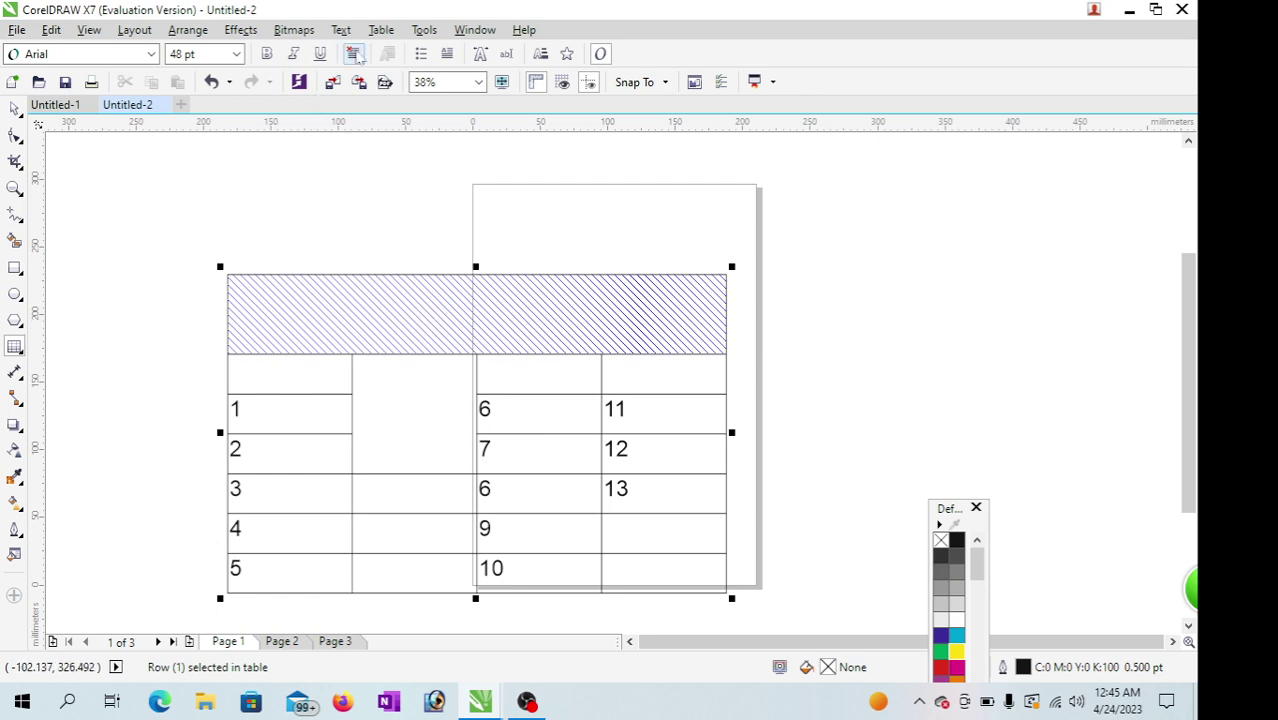
click(381, 30)
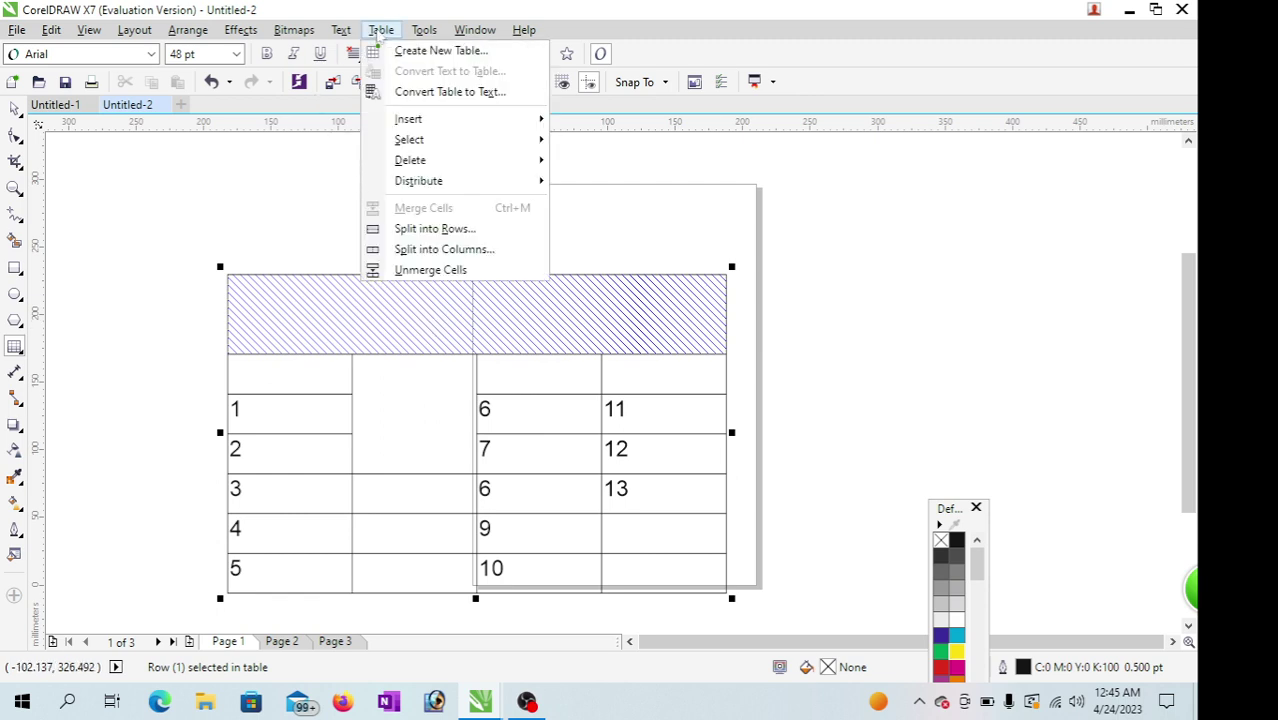
click(440, 229)
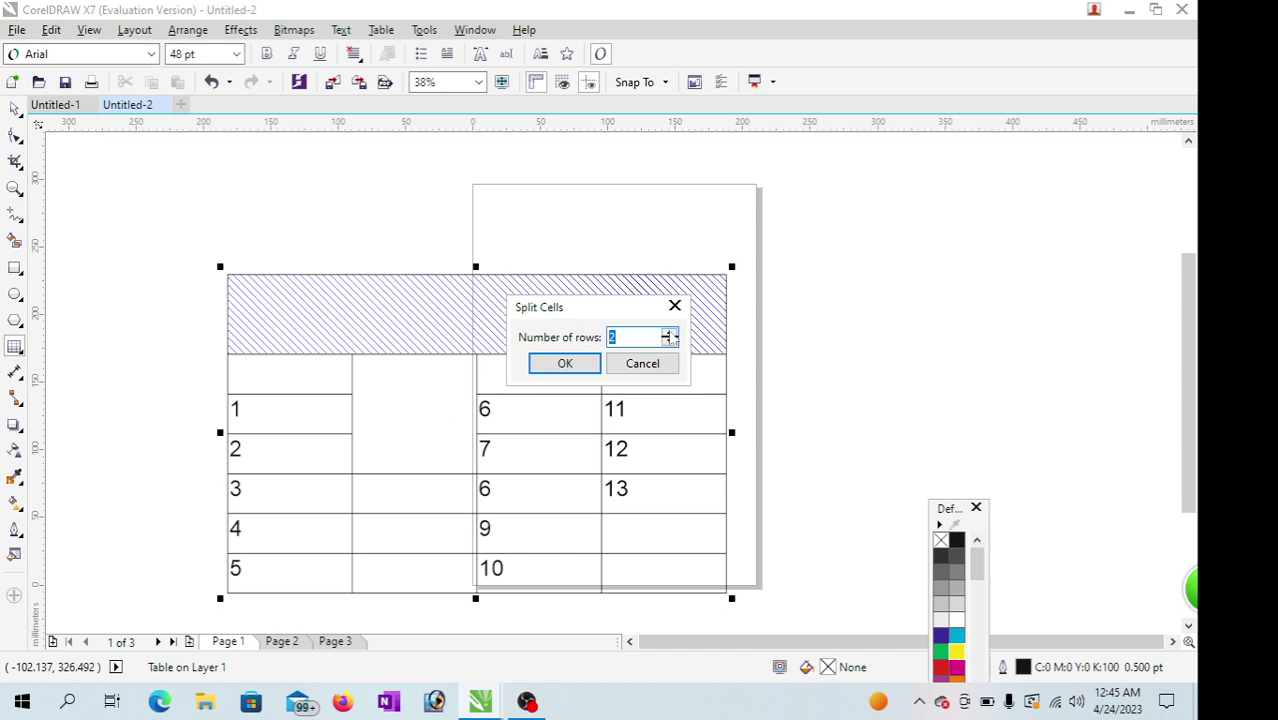
click(566, 363)
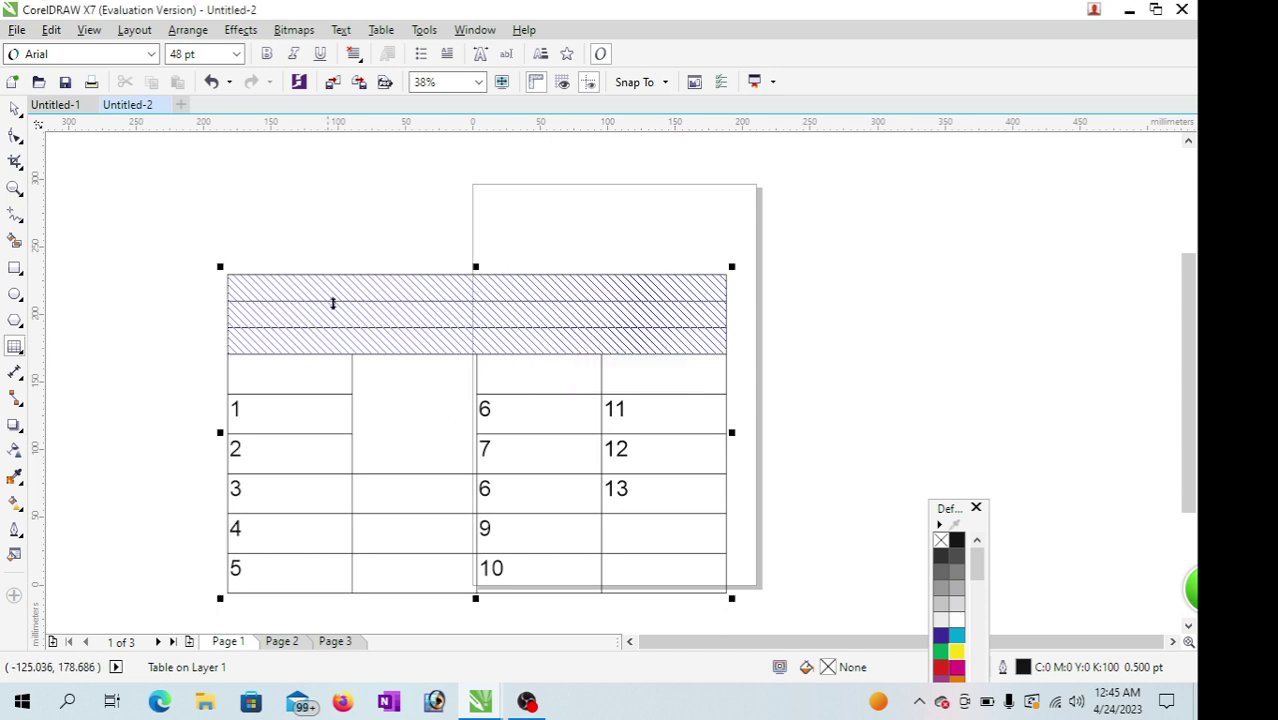
Step: Split the three selected header rows into 3 columns and clear the cell selection
click(380, 32)
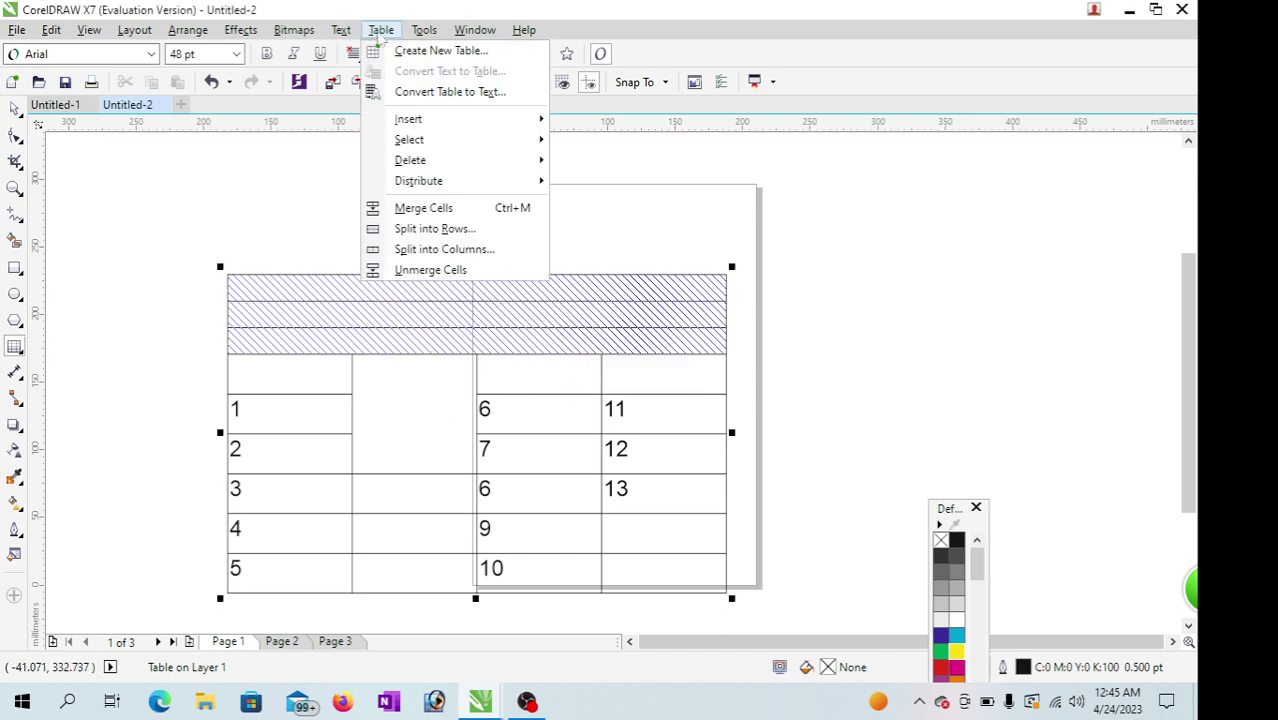
click(428, 252)
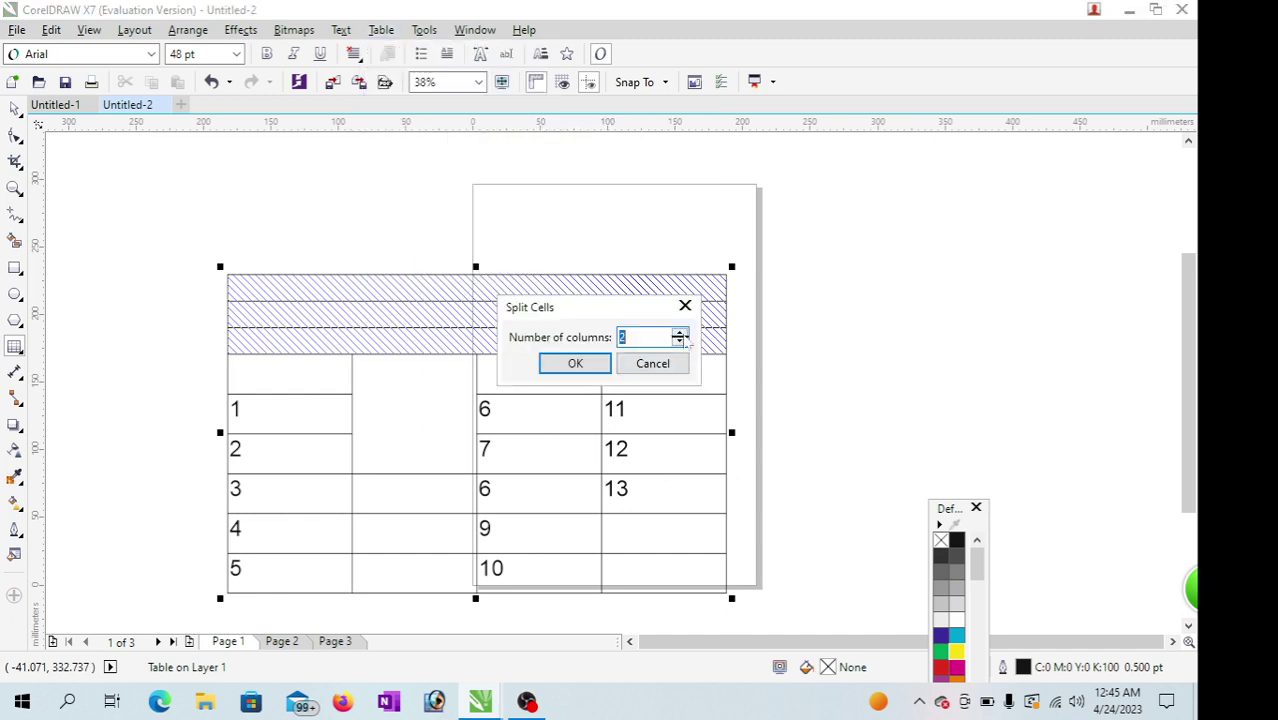
text(3)
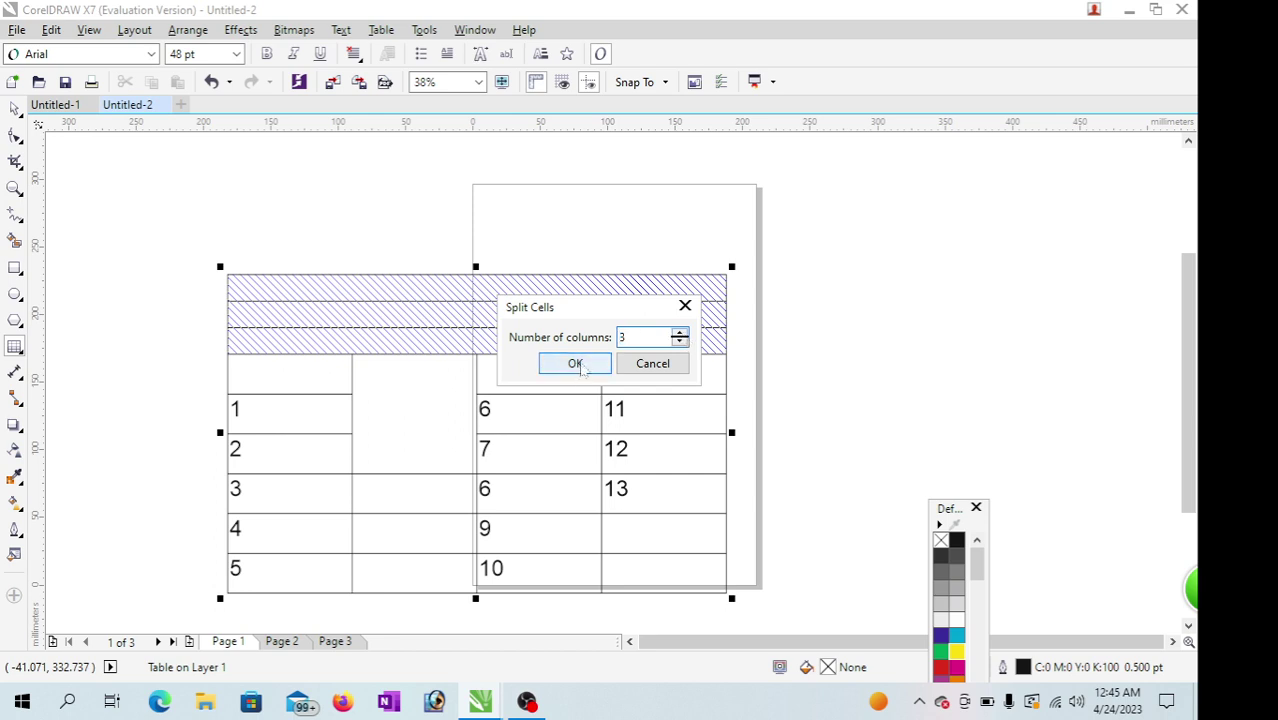
click(577, 366)
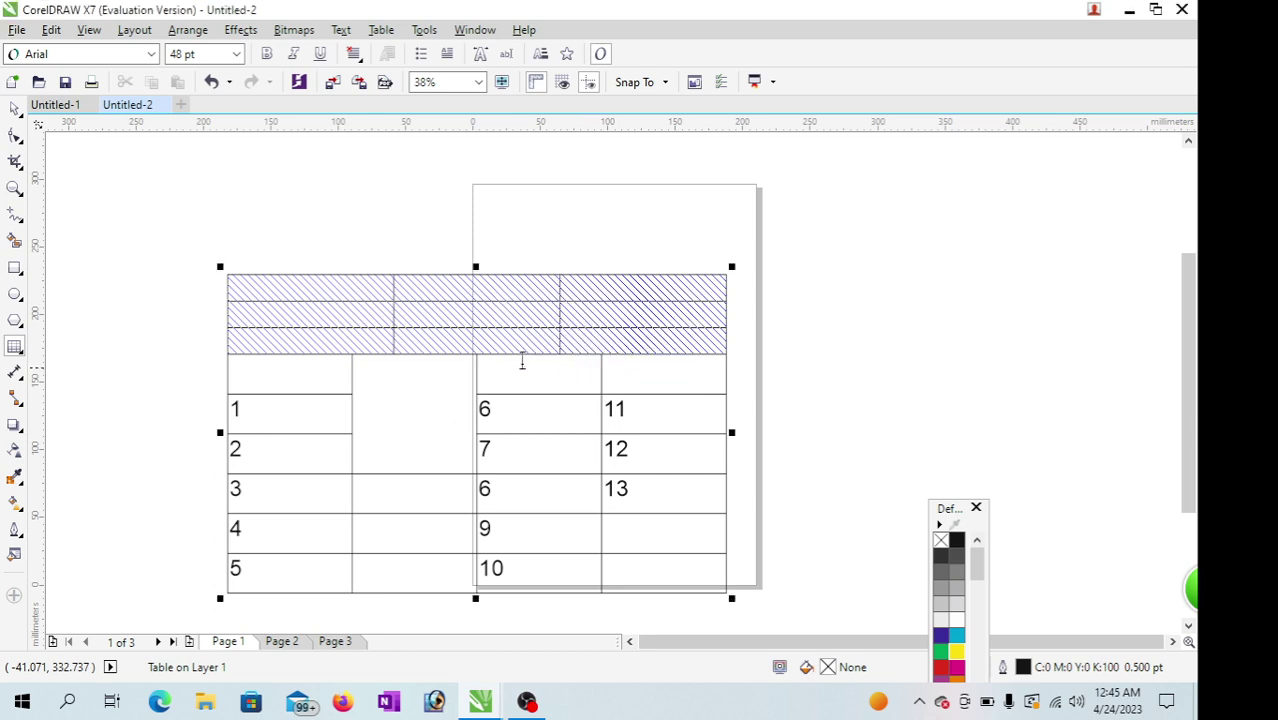
click(600, 318)
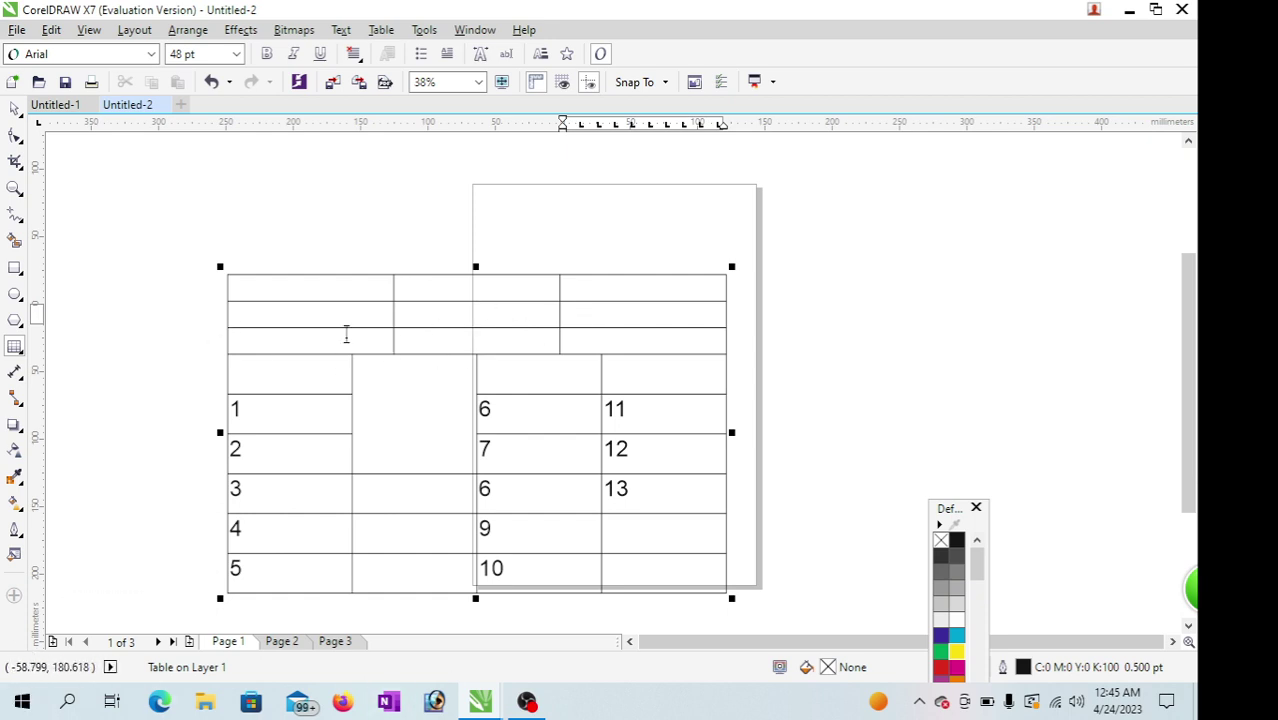
Step: Select all cells in the table's first three rows, unmerge them, and clear the selection
click(291, 288)
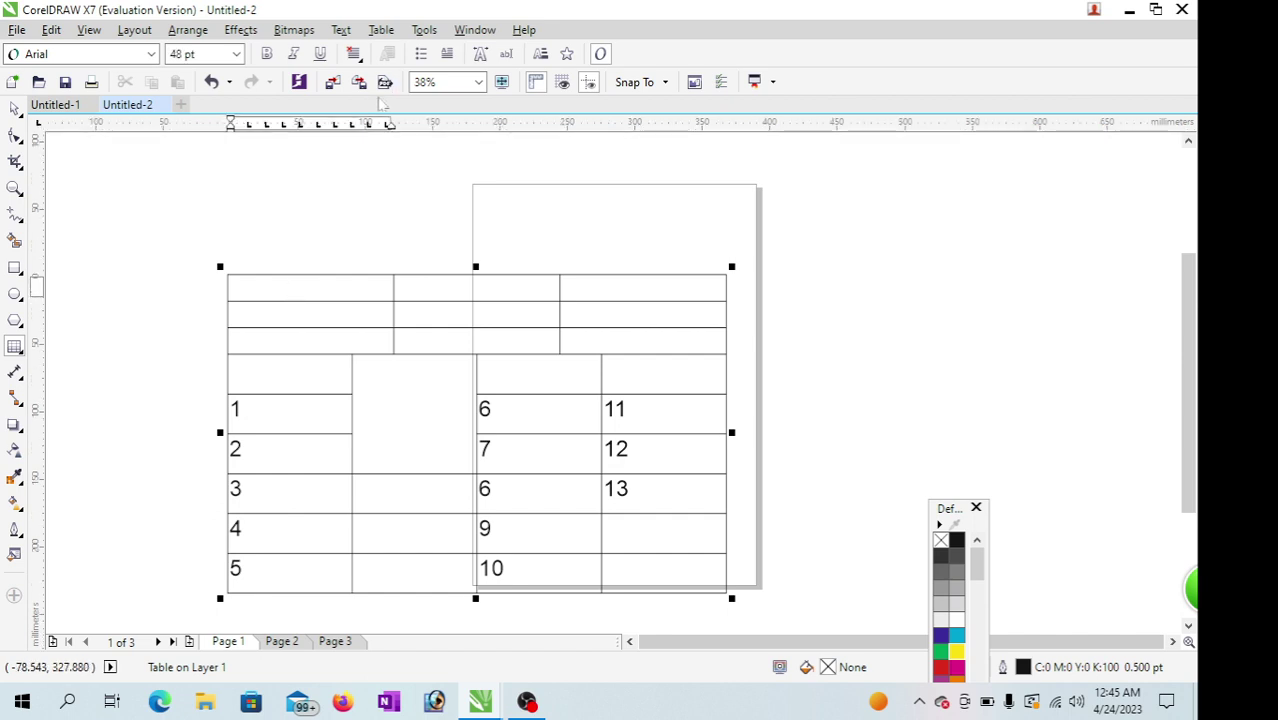
click(381, 29)
click(318, 298)
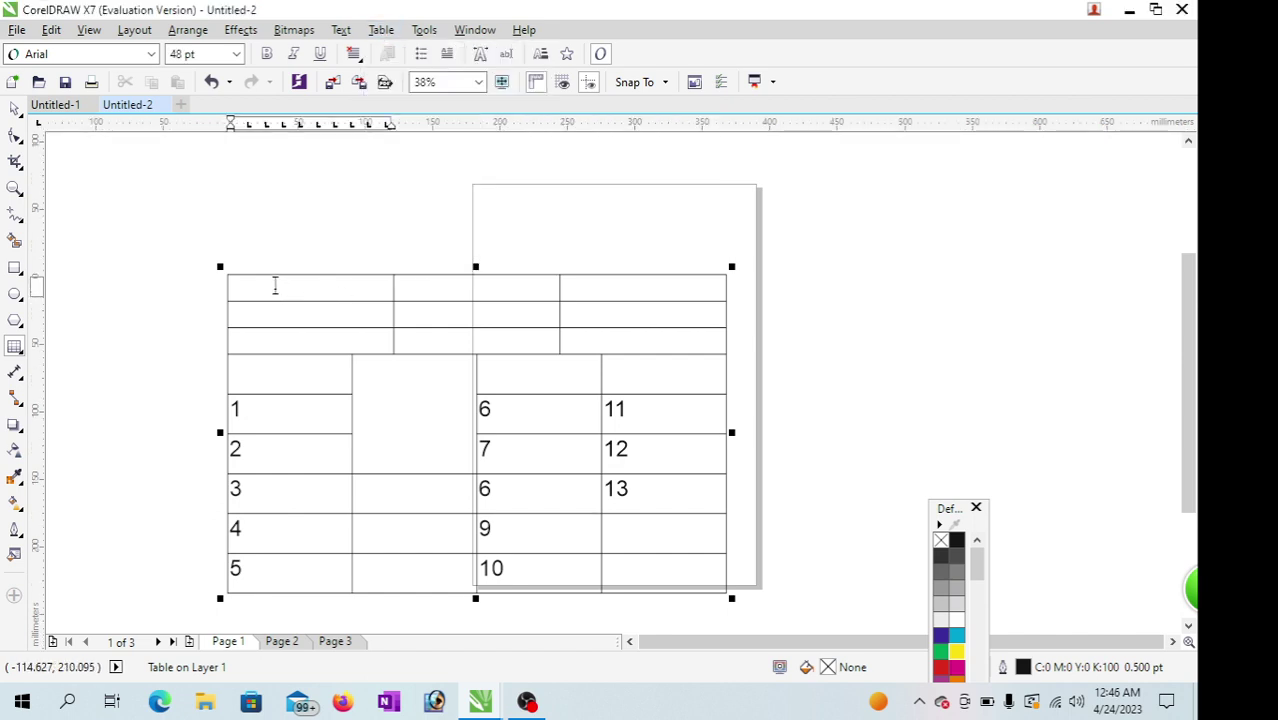
drag(251, 294, 633, 342)
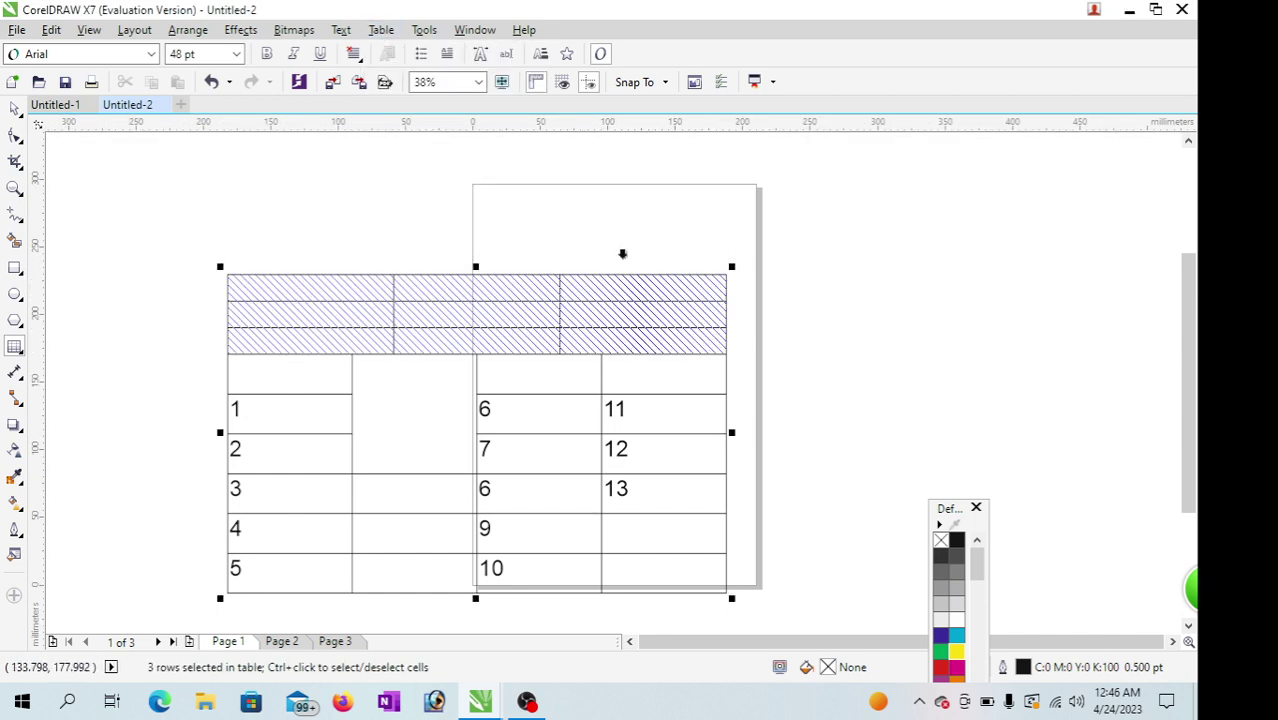
click(381, 29)
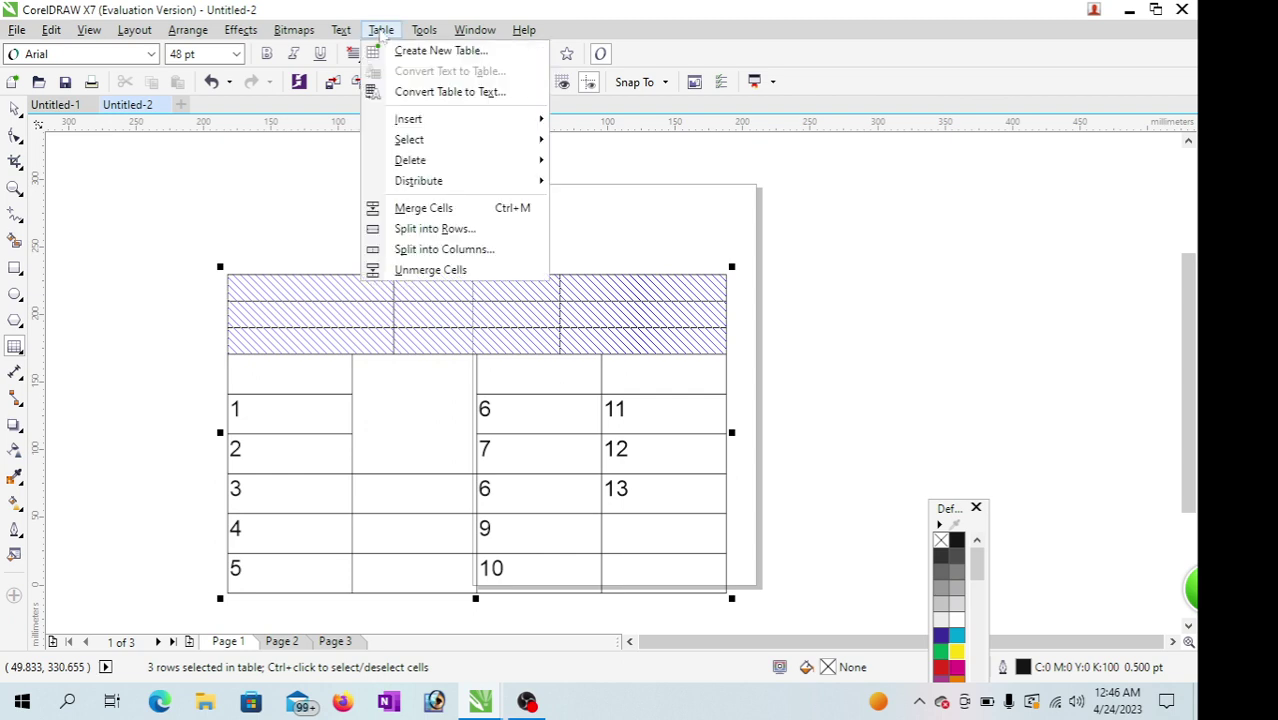
click(437, 272)
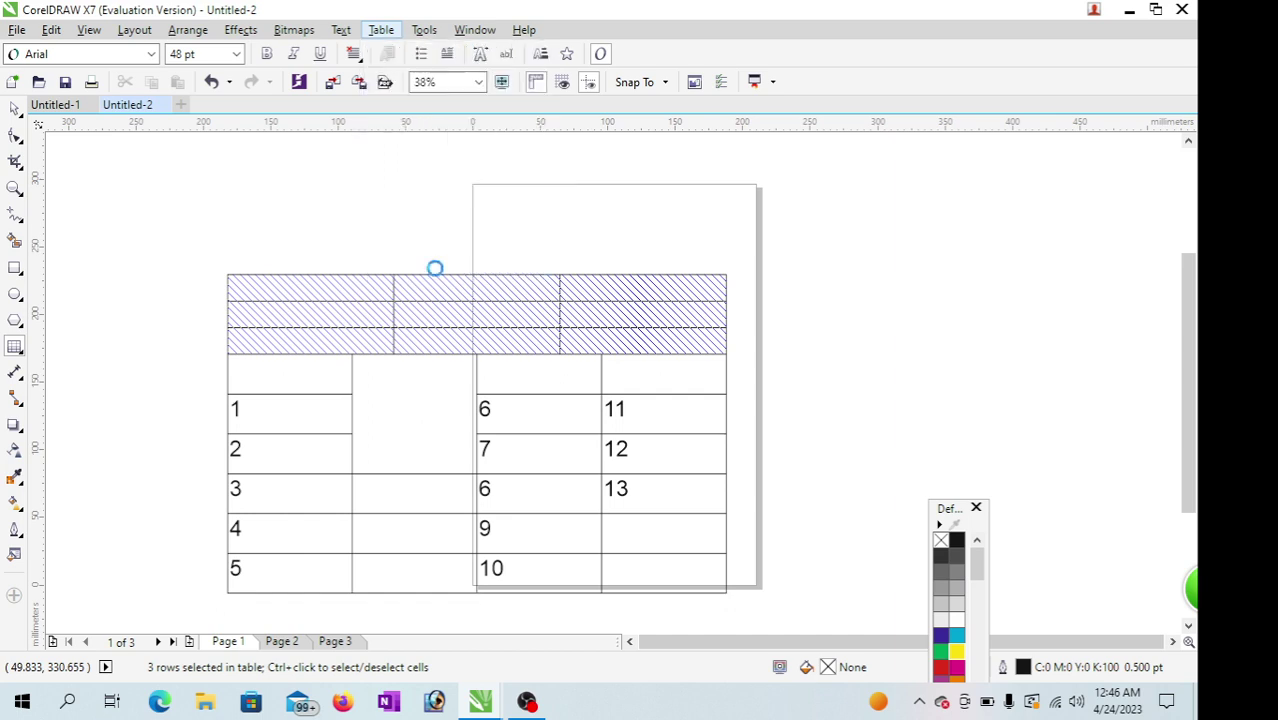
click(445, 420)
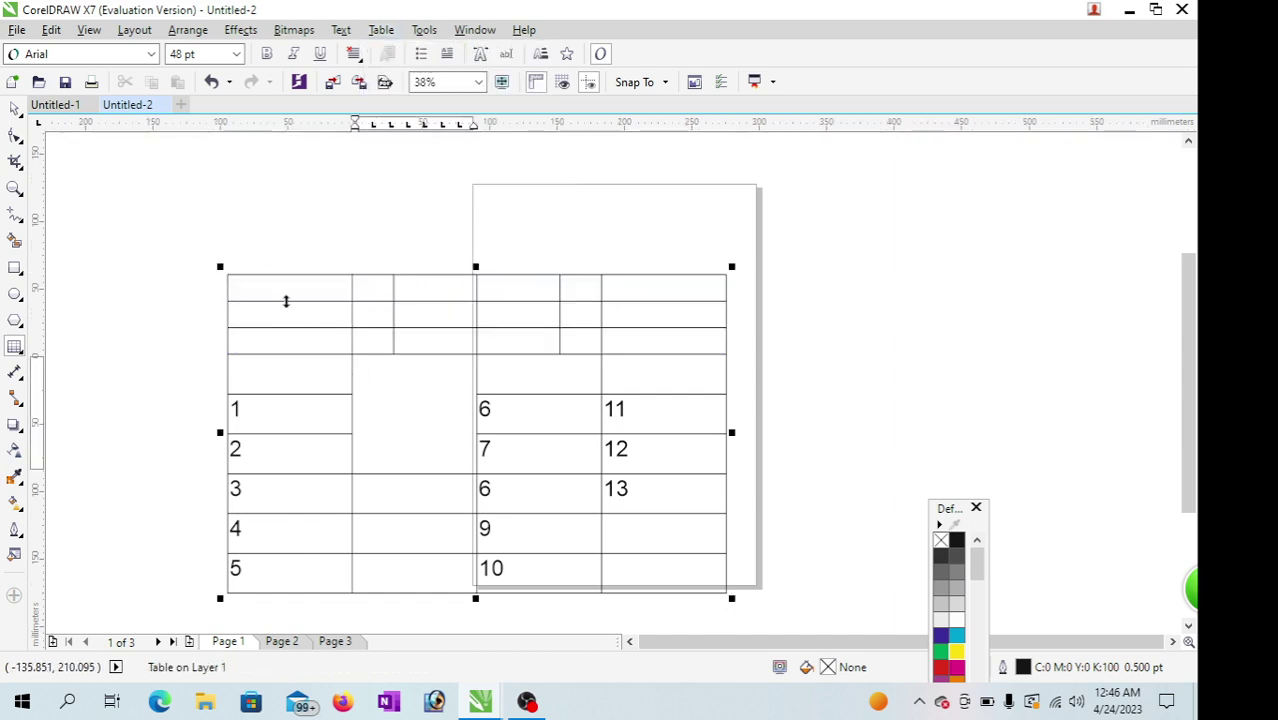
Step: Select all cells of the whole table, unmerge them, and clear the selection
mouse_move(265, 285)
mouse_down()
mouse_move(374, 377)
mouse_move(718, 495)
mouse_up()
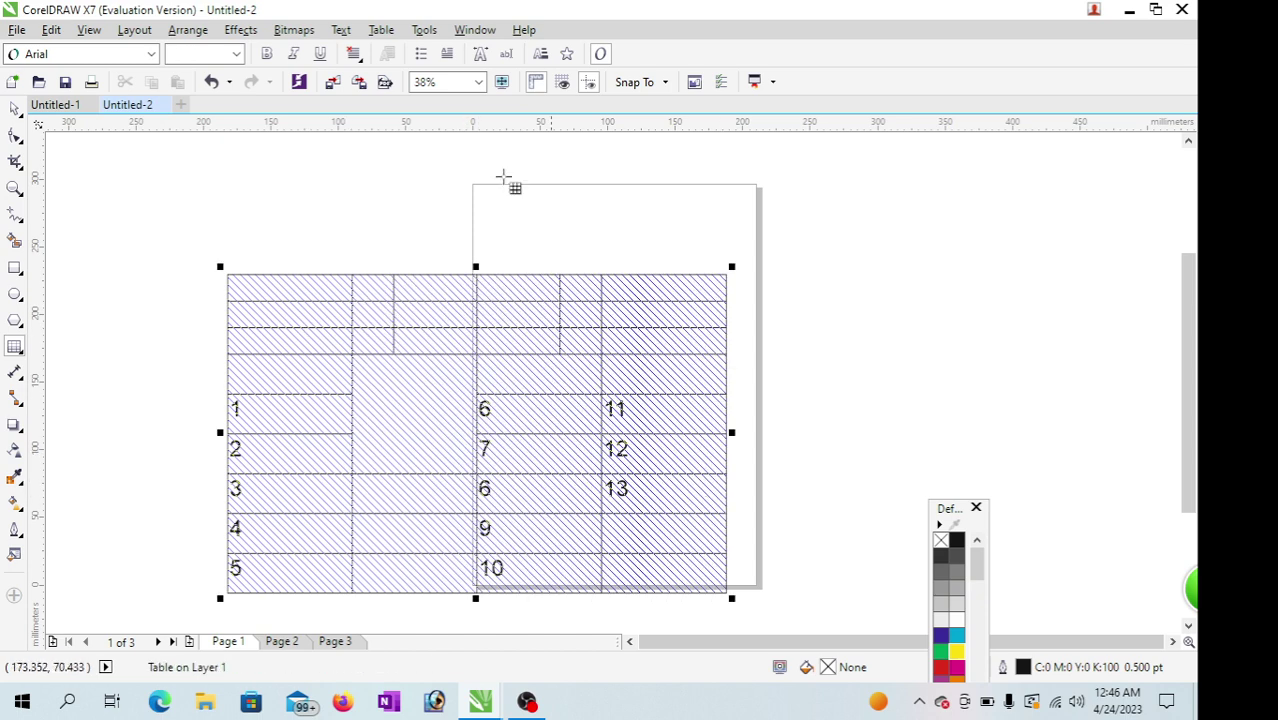
click(381, 29)
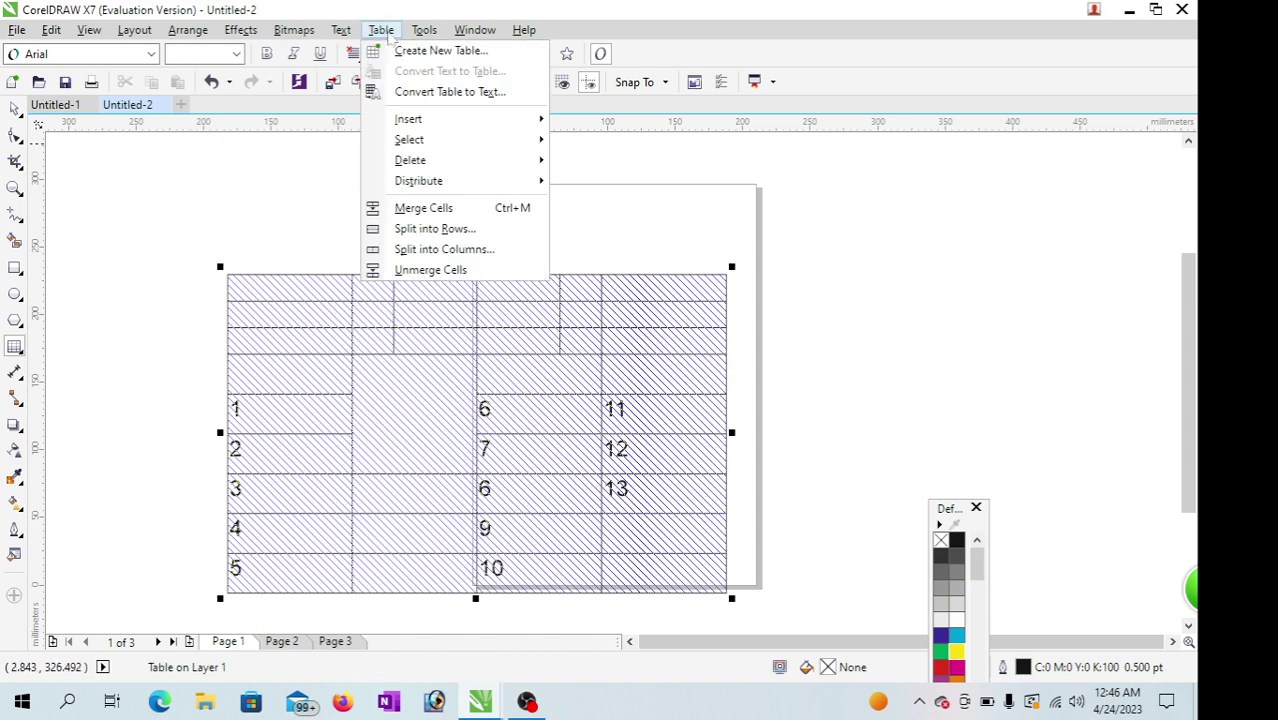
click(432, 270)
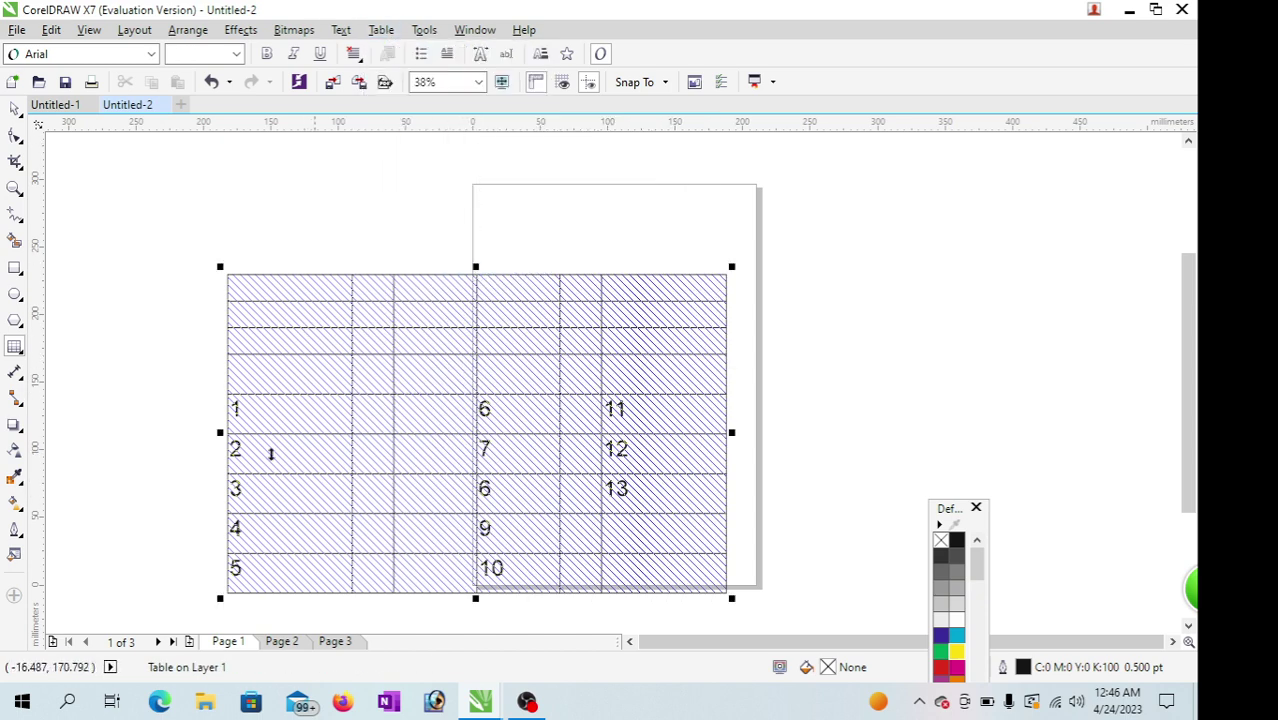
click(421, 421)
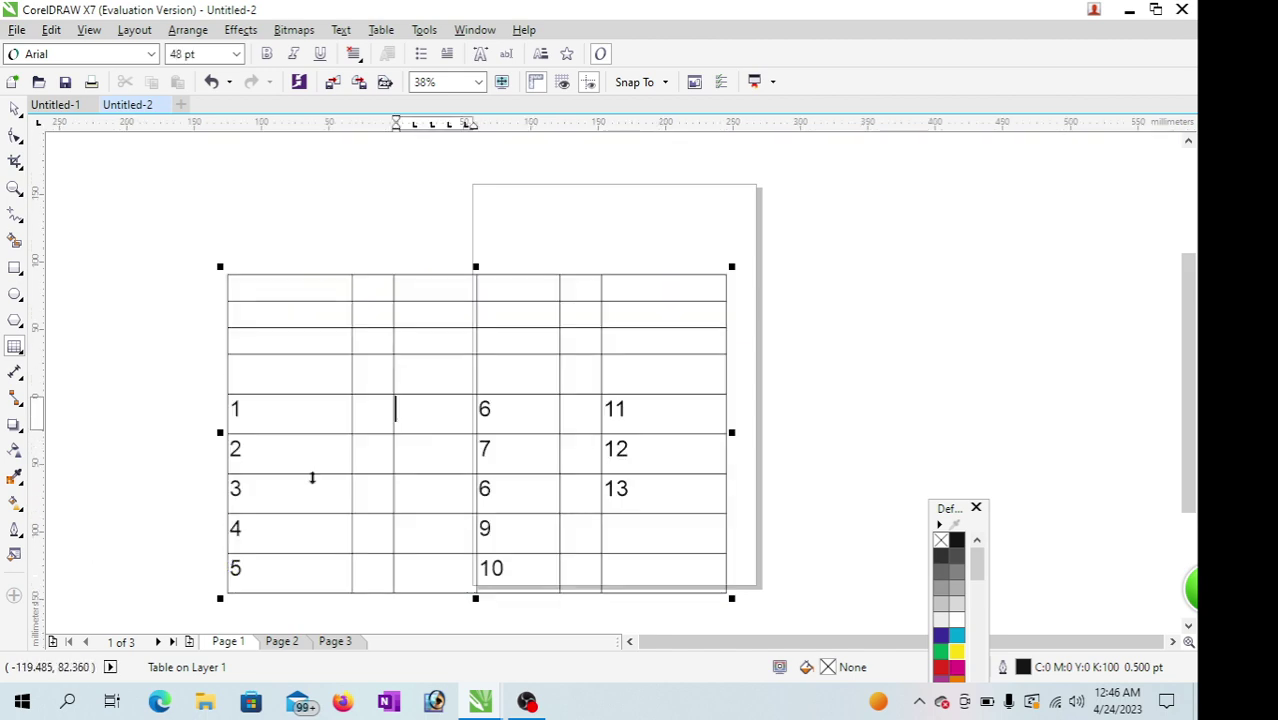
click(378, 30)
click(334, 320)
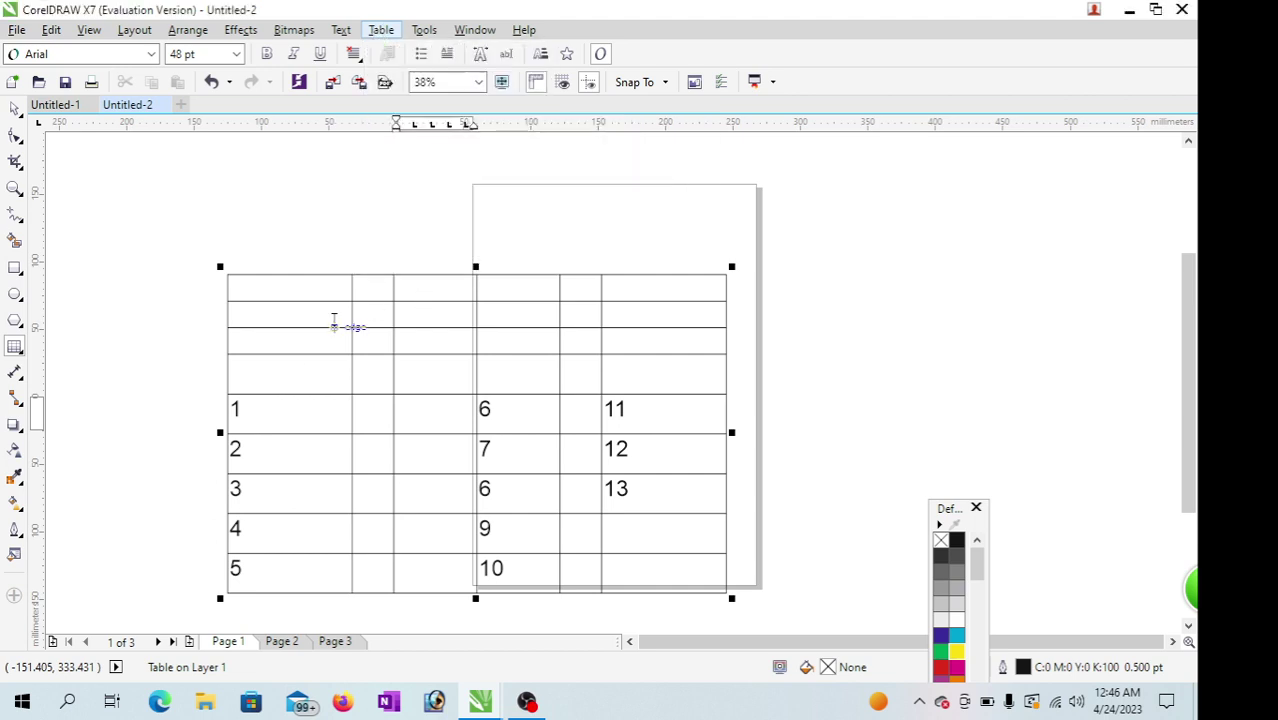